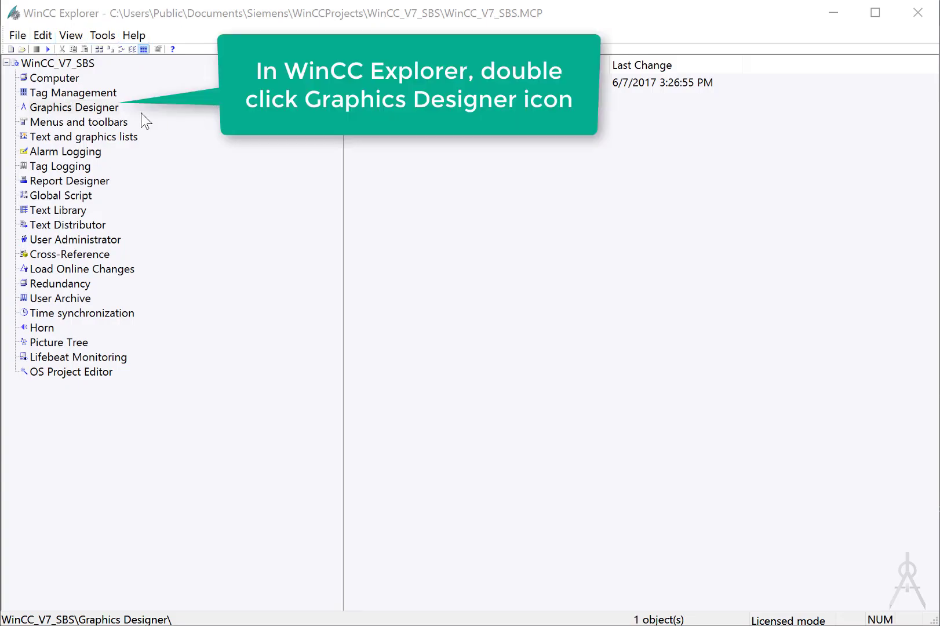
# Launch Graphics Designer from the WinCC_V7_SBS project tree in WinCC Explorer
pyautogui.click(116, 109)
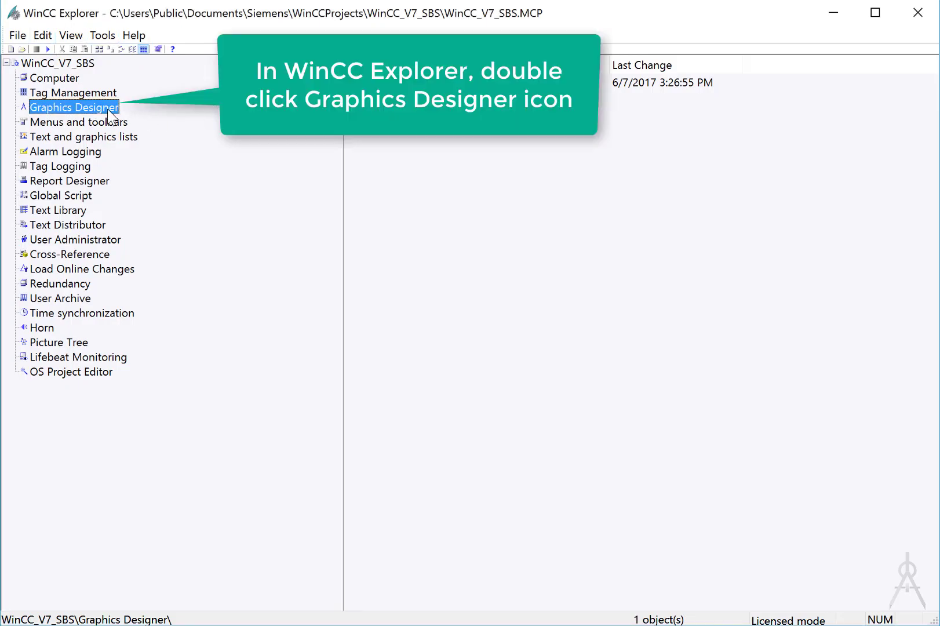
pyautogui.doubleClick(108, 112)
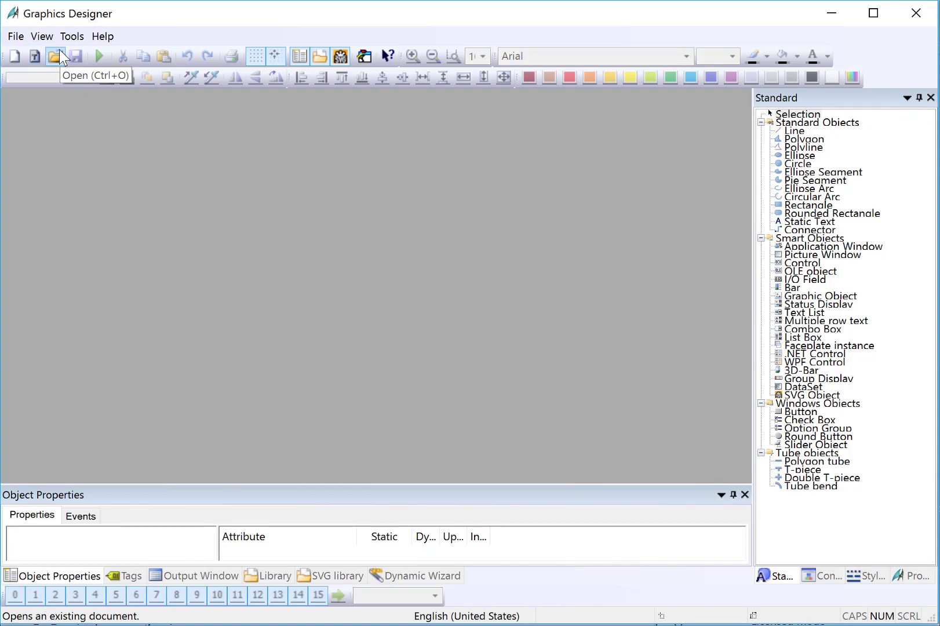
# Create a new blank picture, NewPdl1, from the File menu
pyautogui.click(15, 36)
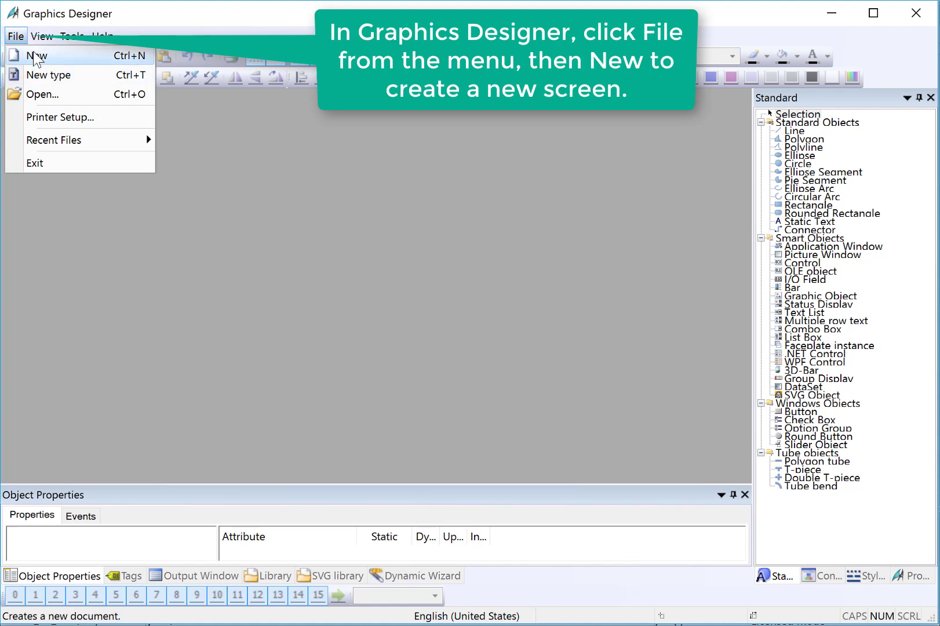
pyautogui.click(86, 56)
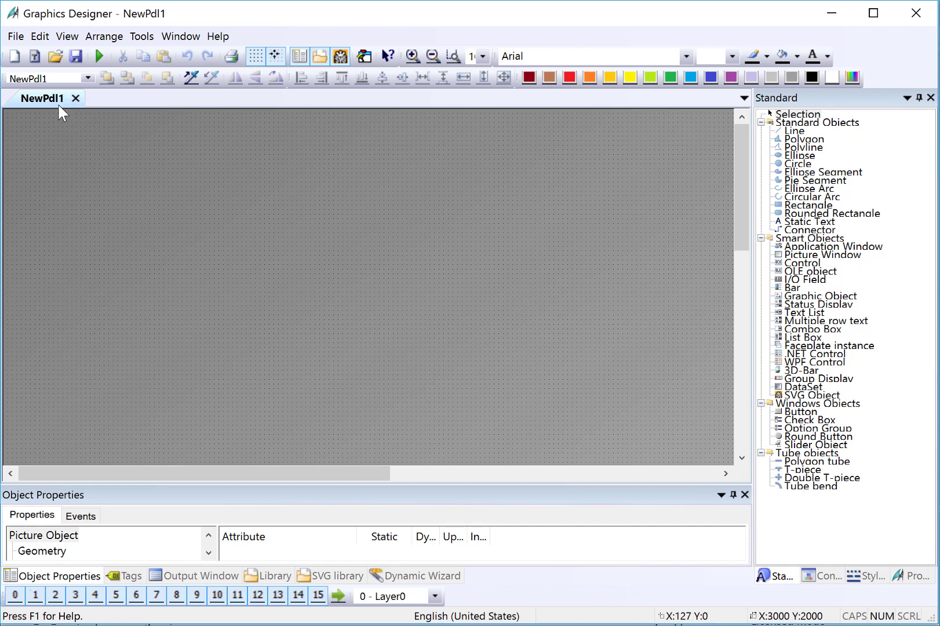
# Save the blank picture under the file name Main.PDL in the GraCS folder
pyautogui.click(16, 36)
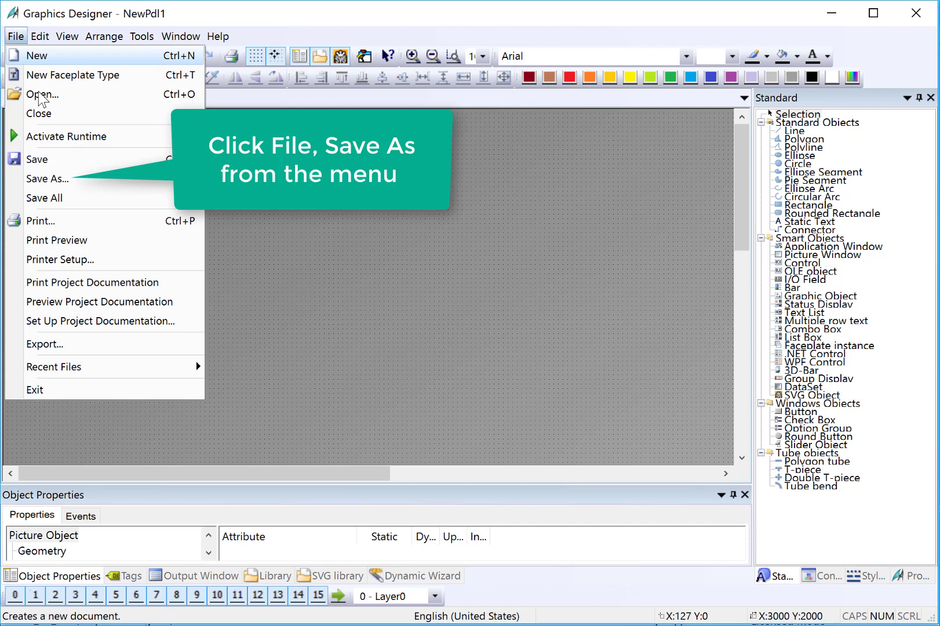
pyautogui.click(58, 180)
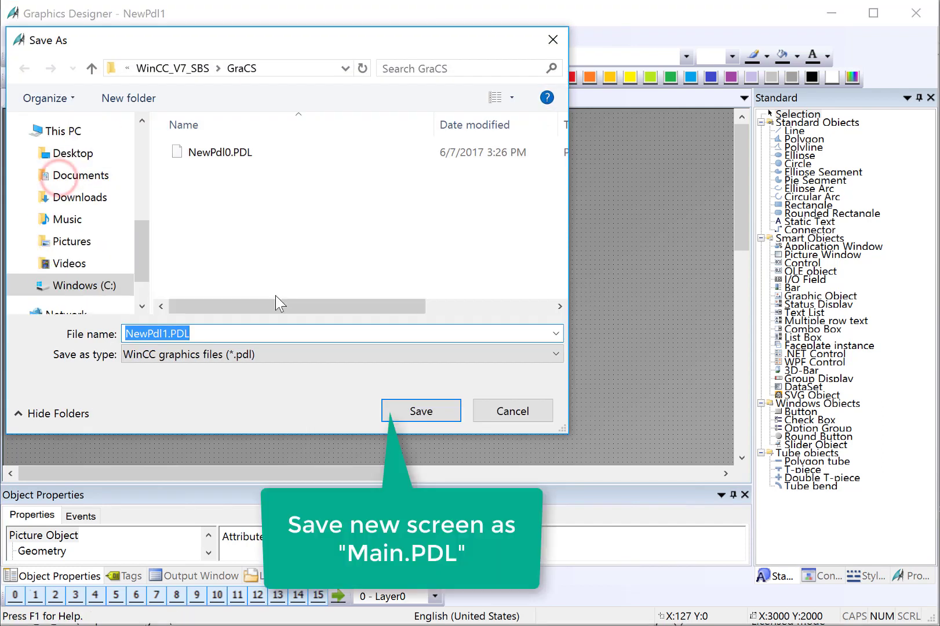
pyautogui.write('Main')
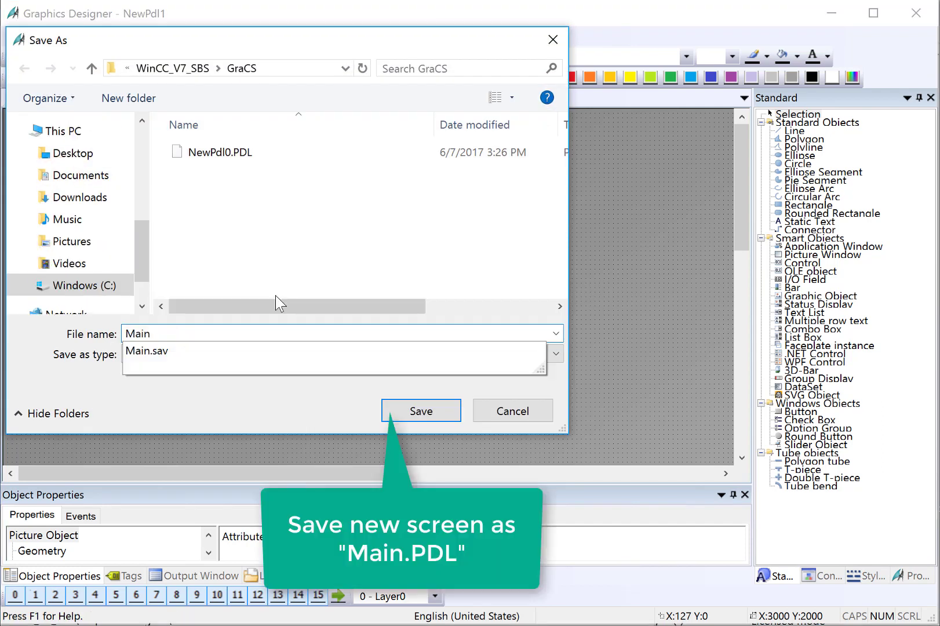
pyautogui.write('.PDL')
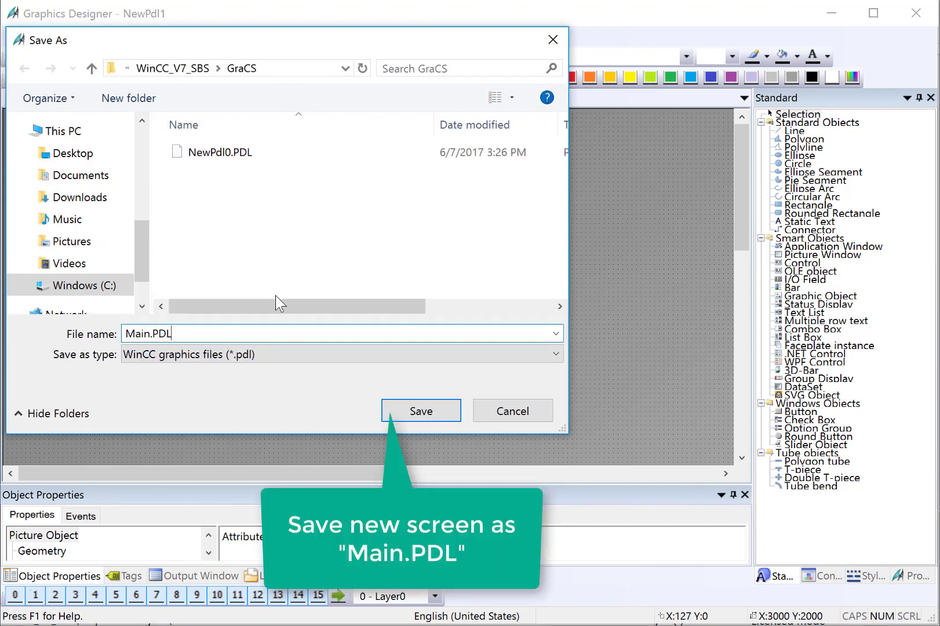
pyautogui.click(415, 411)
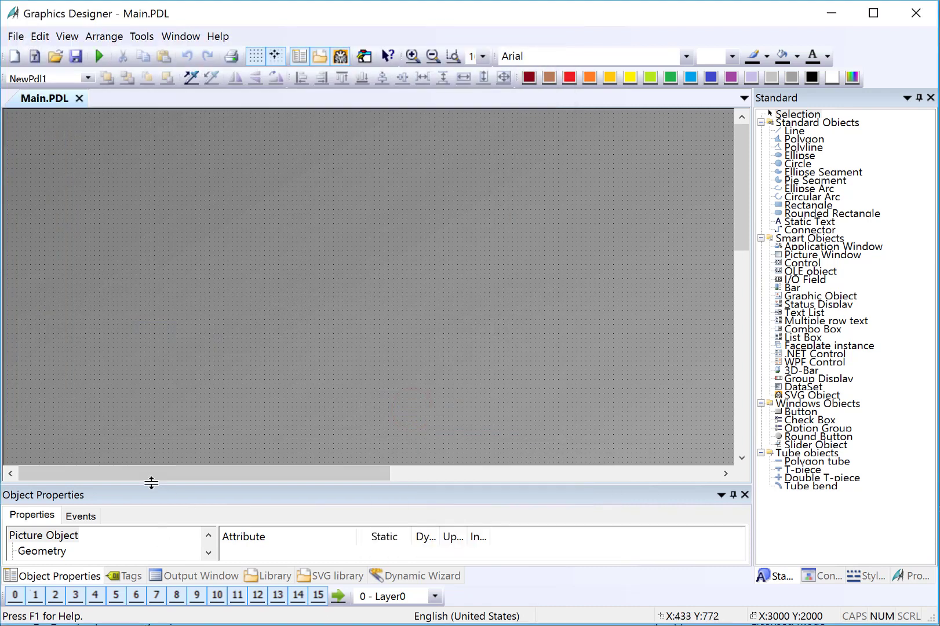
# Set the picture's Geometry to Picture Width 1024 and Picture Height 768
pyautogui.moveTo(151, 483); pyautogui.dragTo(151, 375)
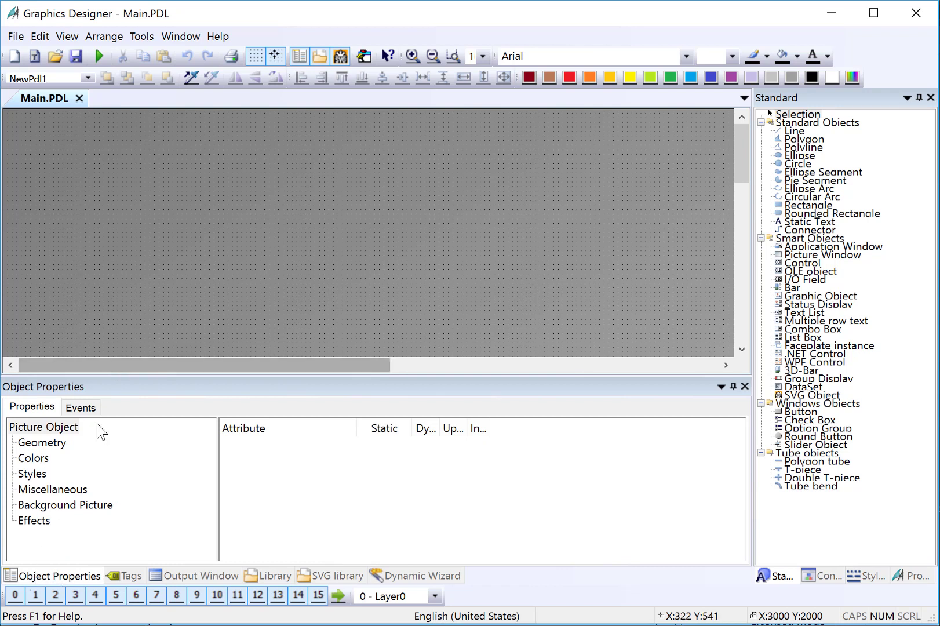
pyautogui.click(50, 443)
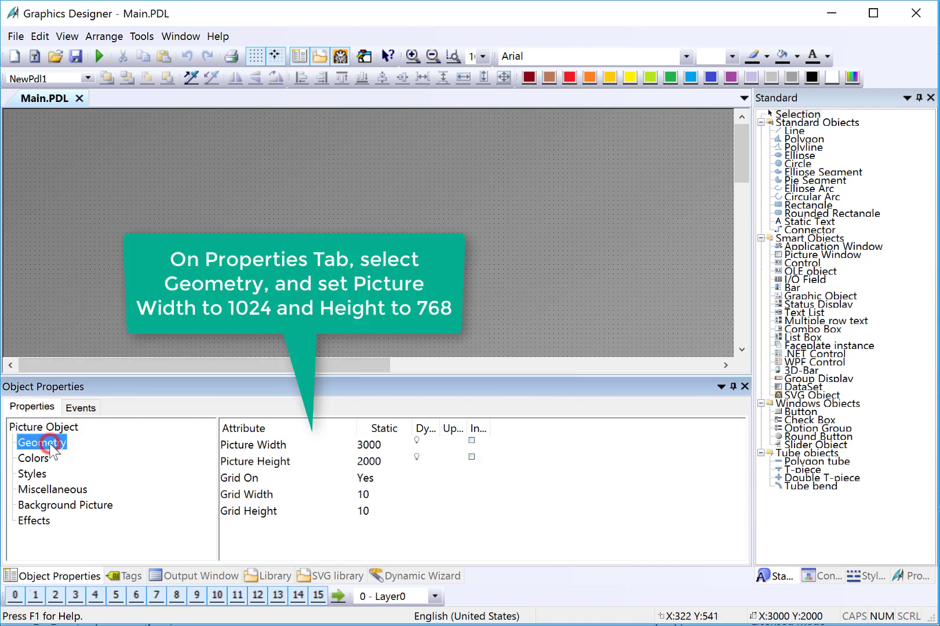
pyautogui.doubleClick(249, 440)
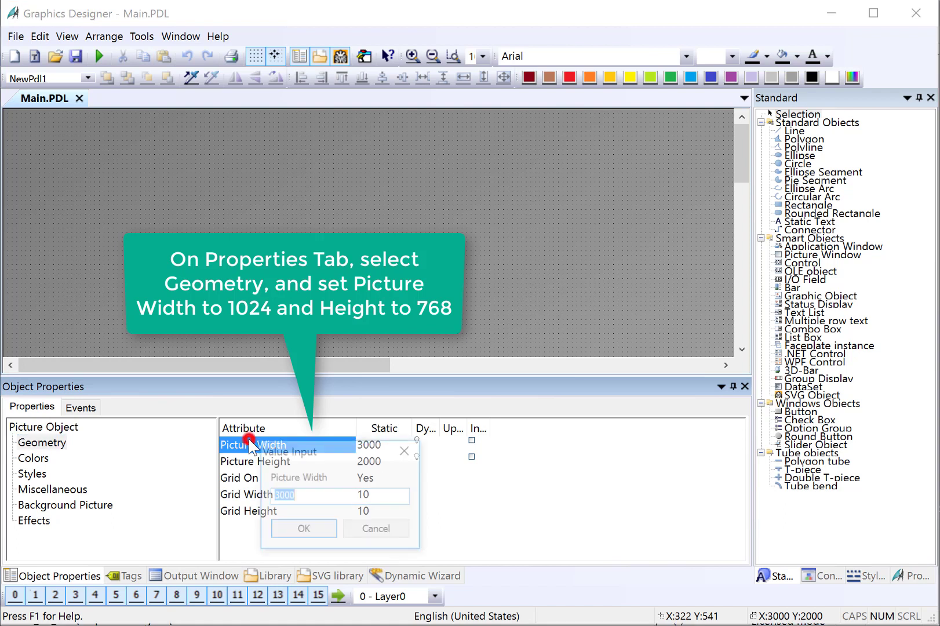
pyautogui.write('1024')
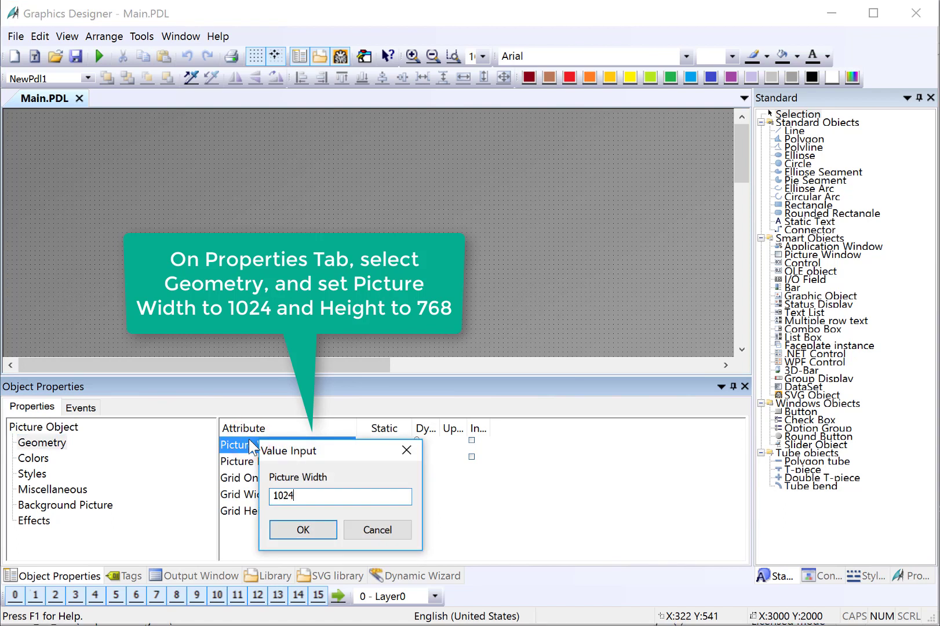
pyautogui.press('Return')
pyautogui.click(255, 462)
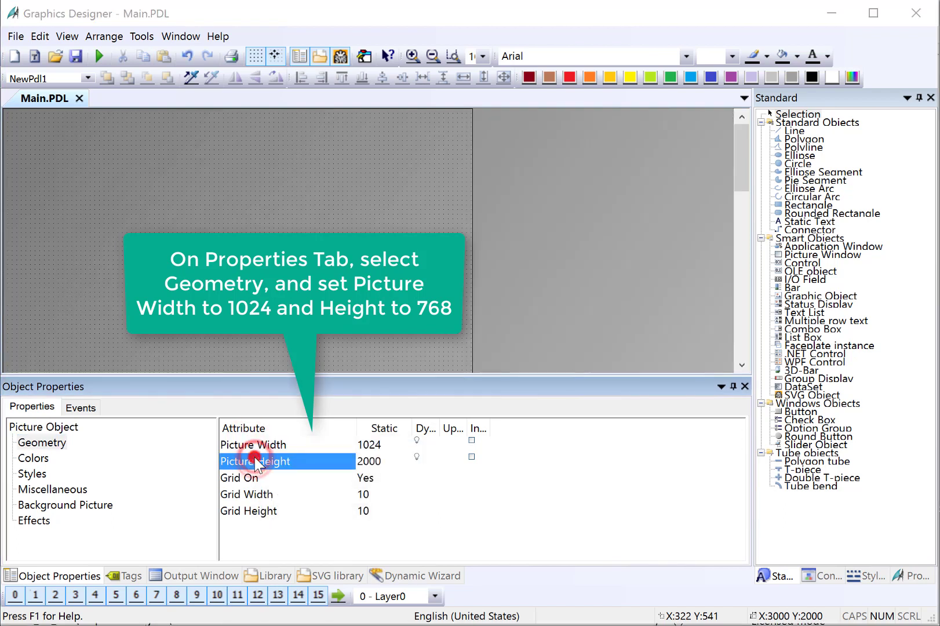
pyautogui.doubleClick(255, 462)
pyautogui.write('768')
pyautogui.press('Return')
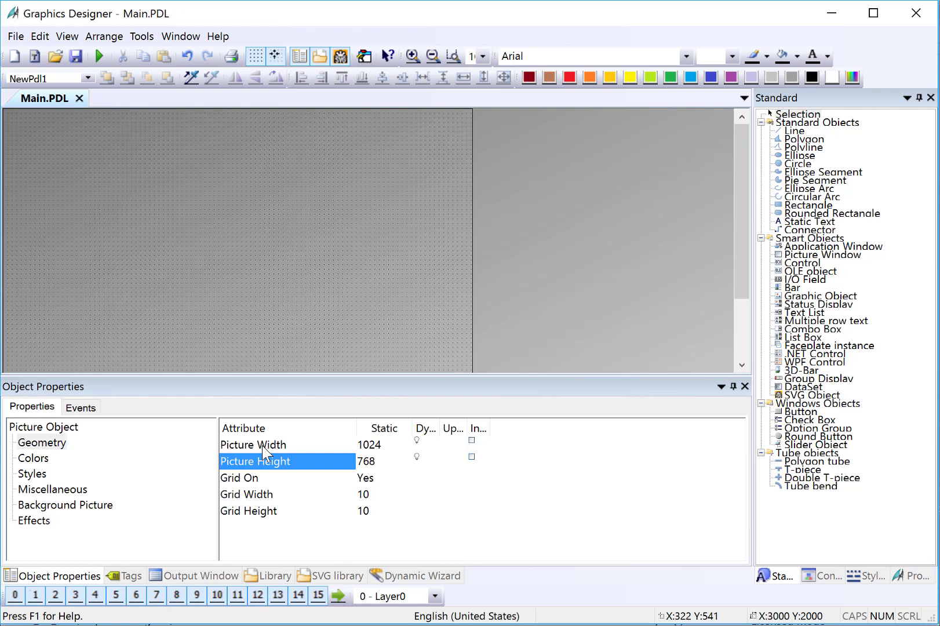
# Set the picture's Global Color Scheme effect to No and save Main.PDL
pyautogui.click(33, 520)
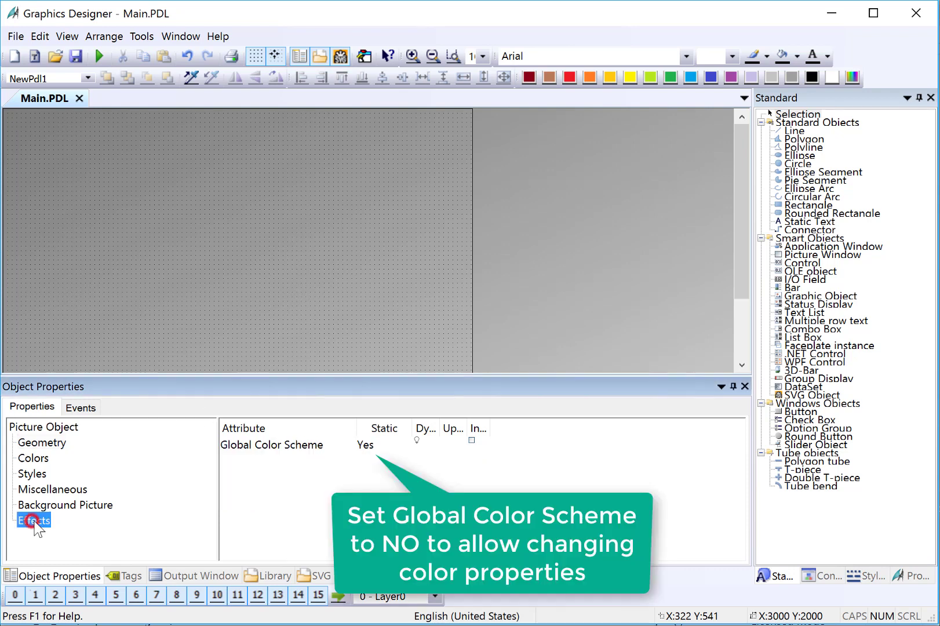
pyautogui.doubleClick(260, 445)
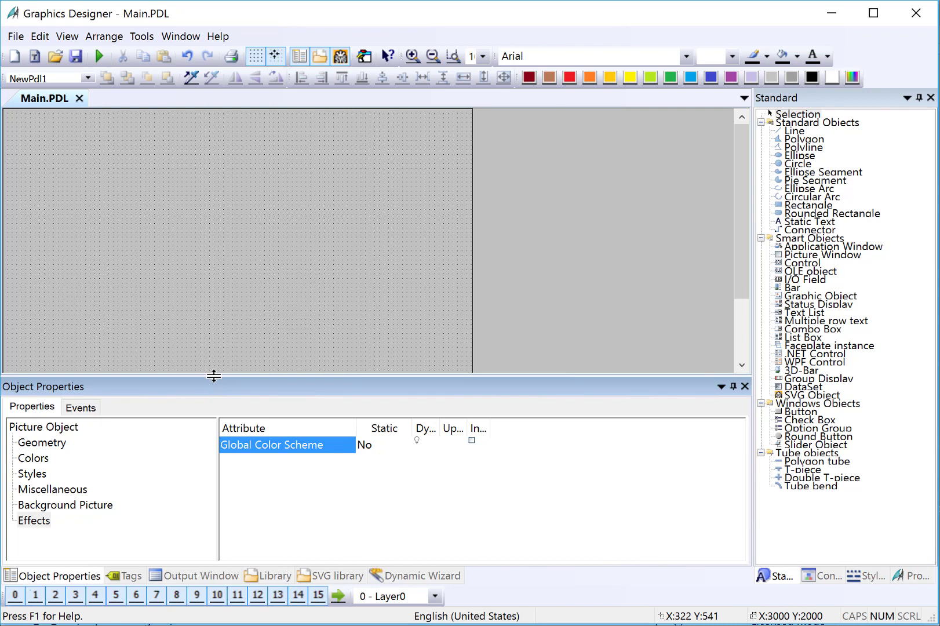
pyautogui.moveTo(213, 375); pyautogui.dragTo(204, 456)
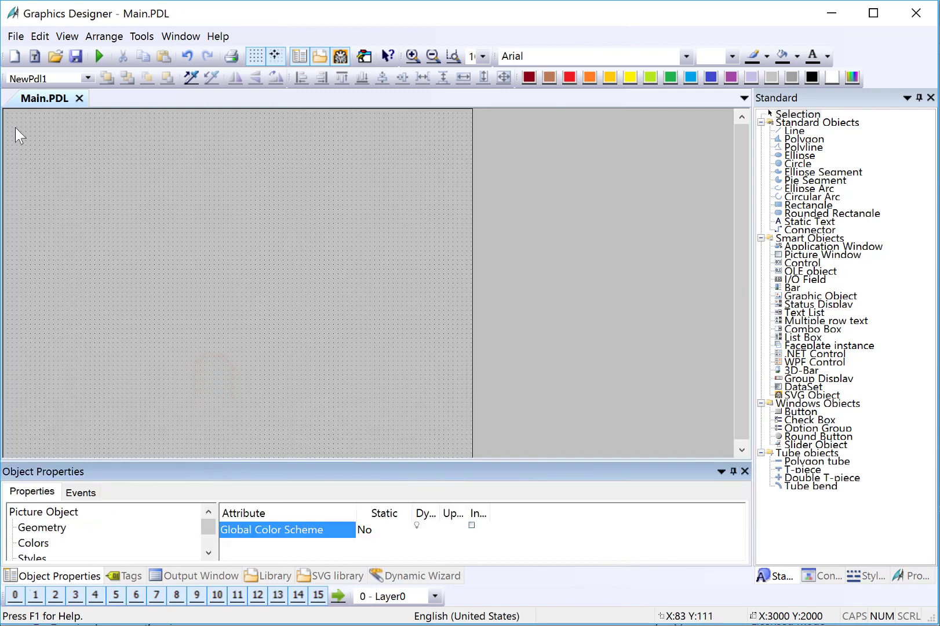
pyautogui.click(74, 58)
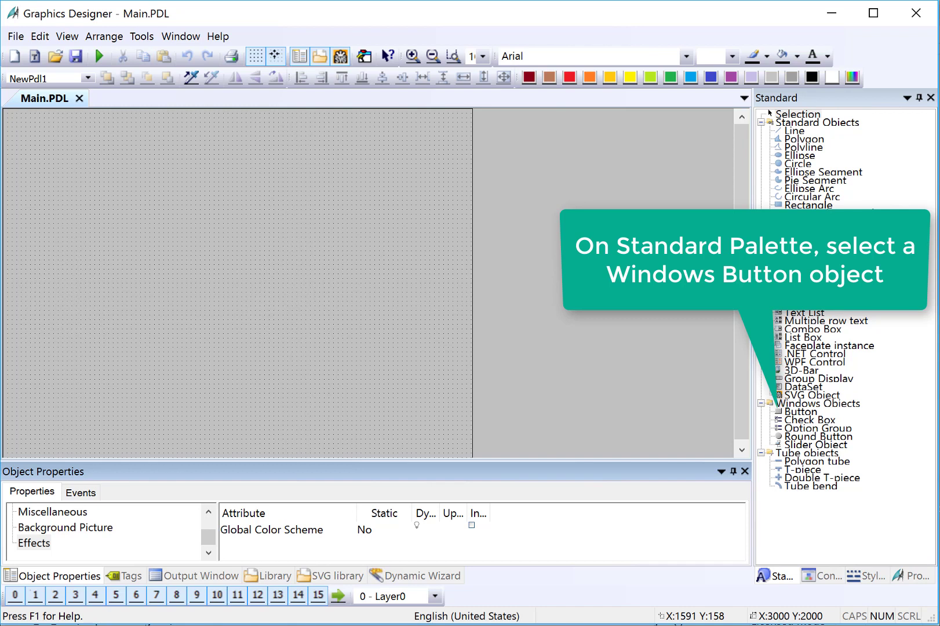
# Draw a Windows Objects button at the top-left and set its text to 'Overview'
pyautogui.click(804, 412)
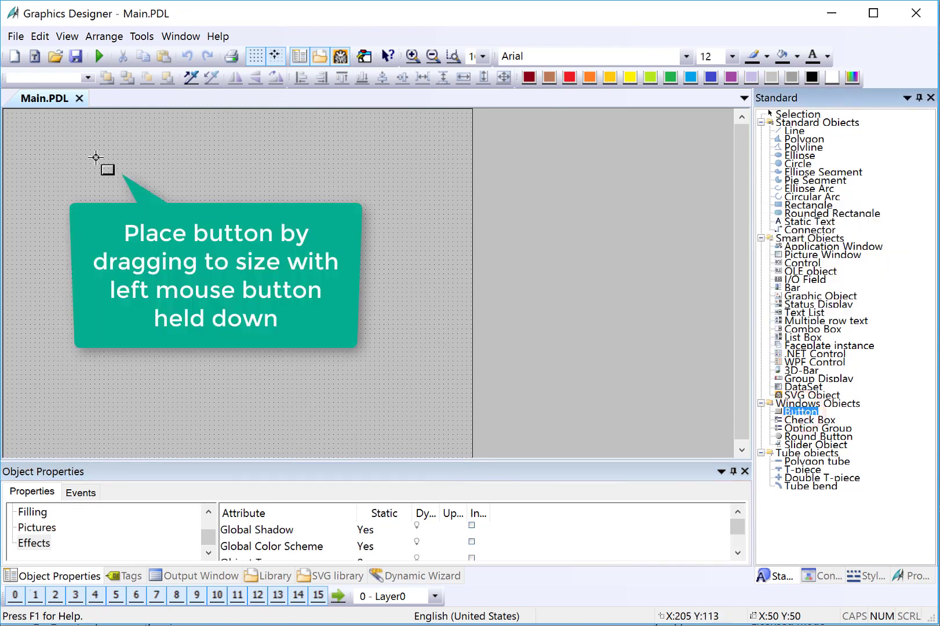
pyautogui.moveTo(7, 112); pyautogui.dragTo(85, 144)
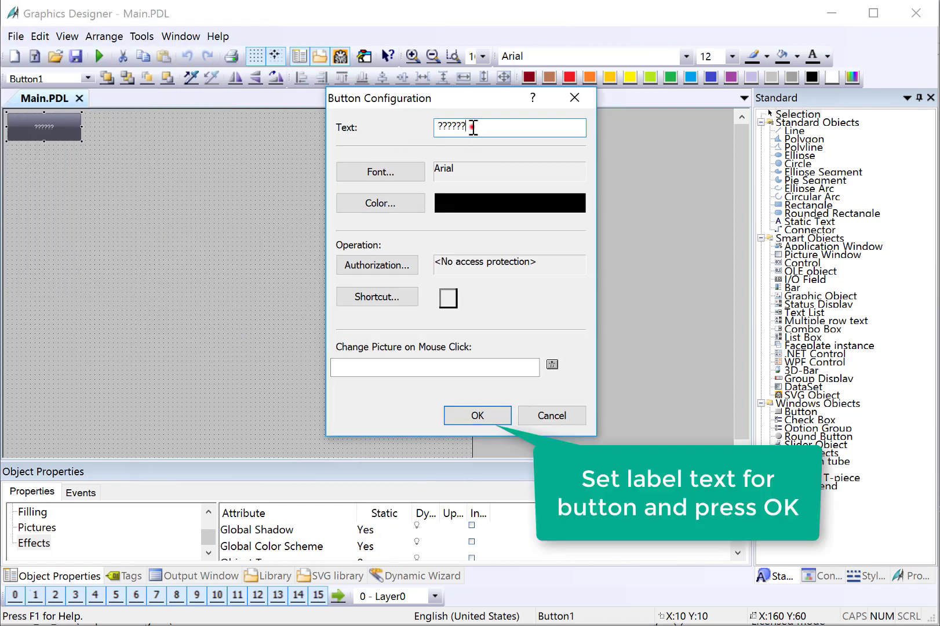
pyautogui.moveTo(473, 127); pyautogui.dragTo(370, 125)
pyautogui.write('Overview')
pyautogui.click(491, 414)
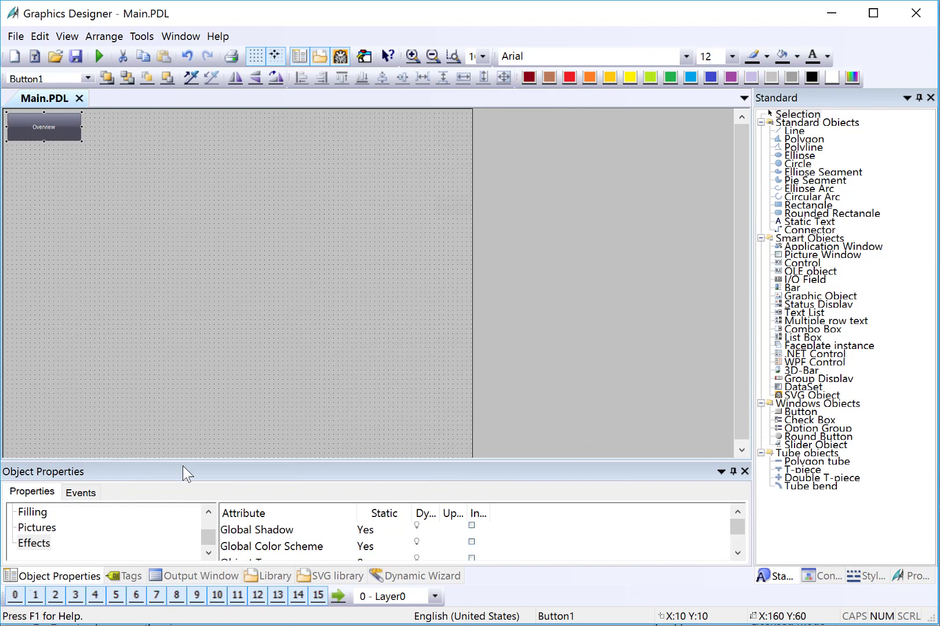
# Change the Overview button's Font Size property to 24
pyautogui.moveTo(179, 459); pyautogui.dragTo(187, 365)
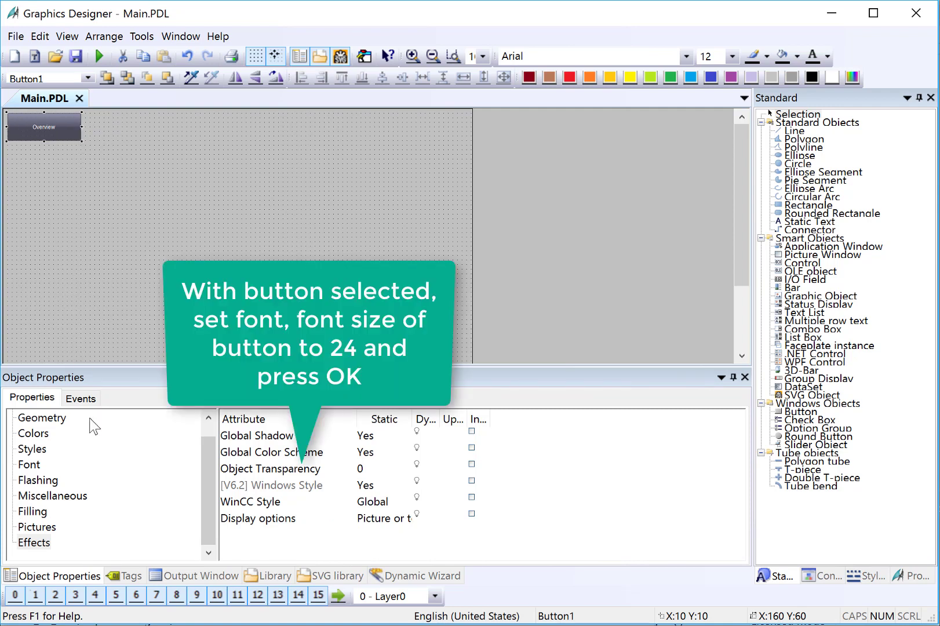
pyautogui.click(30, 464)
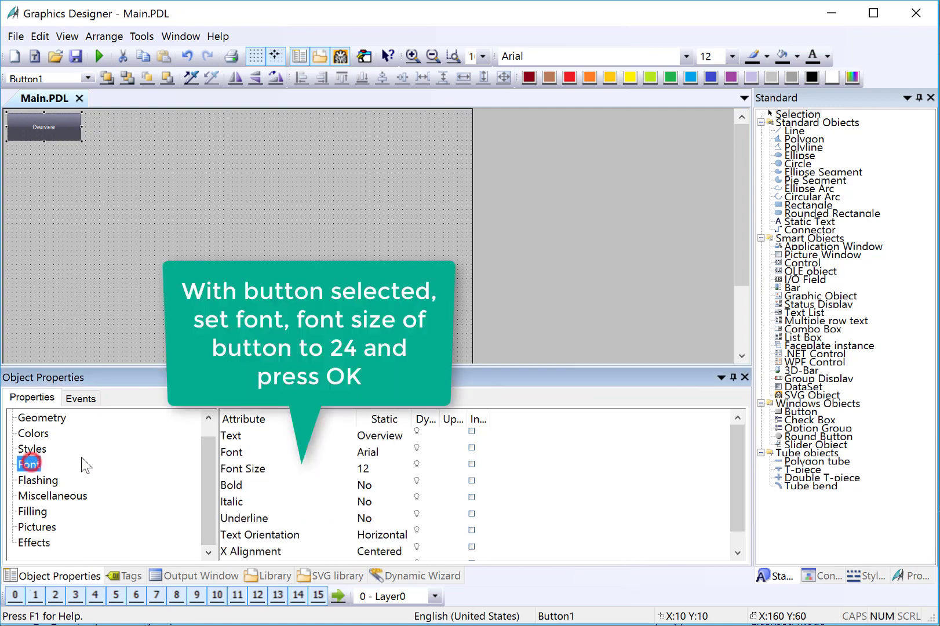
pyautogui.click(246, 469)
pyautogui.doubleClick(247, 470)
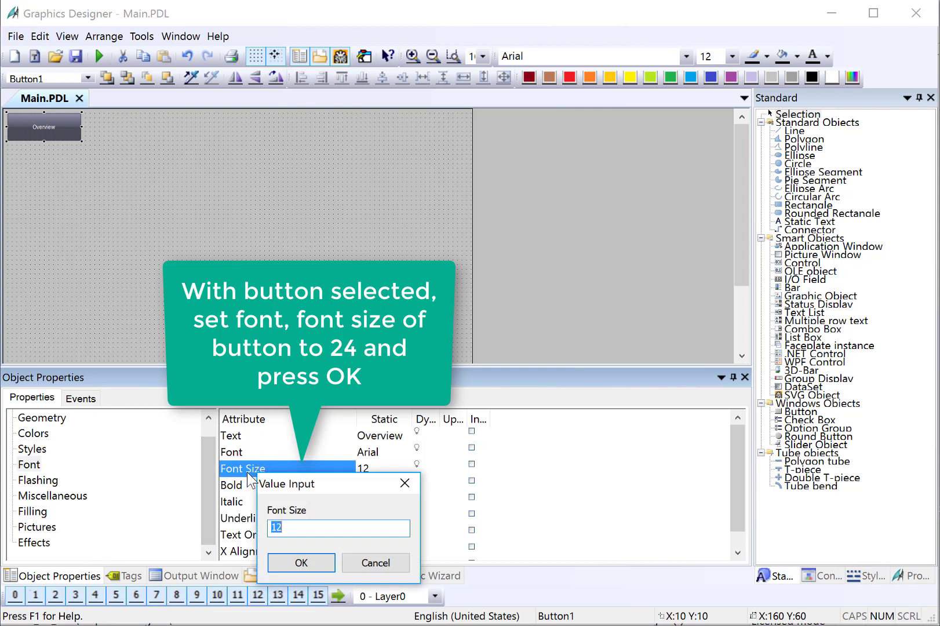
pyautogui.write('24')
pyautogui.press('Return')
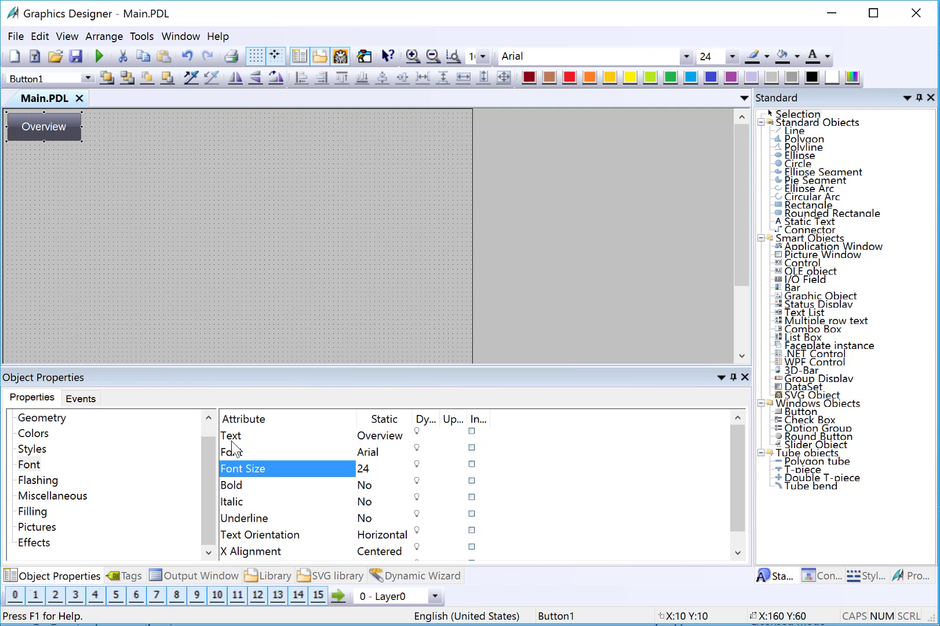
# Duplicate the Overview button twice so three buttons sit side by side
pyautogui.rightClick(68, 122)
pyautogui.click(112, 165)
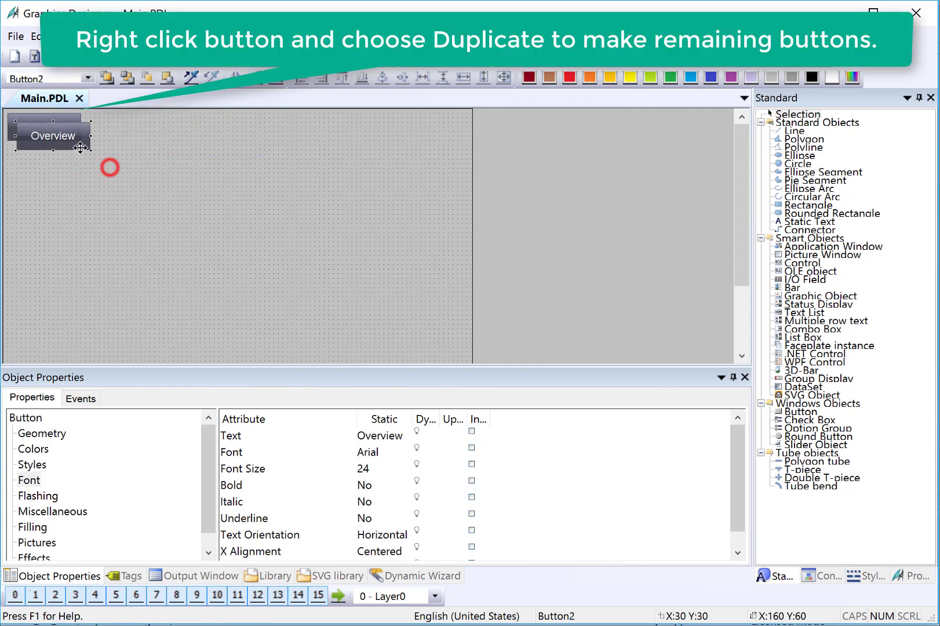
pyautogui.moveTo(73, 138); pyautogui.dragTo(202, 131)
pyautogui.rightClick(137, 133)
pyautogui.click(170, 169)
# Duplicate all three buttons together and place the copies to their right
pyautogui.click(248, 181)
pyautogui.moveTo(248, 181); pyautogui.dragTo(4, 108)
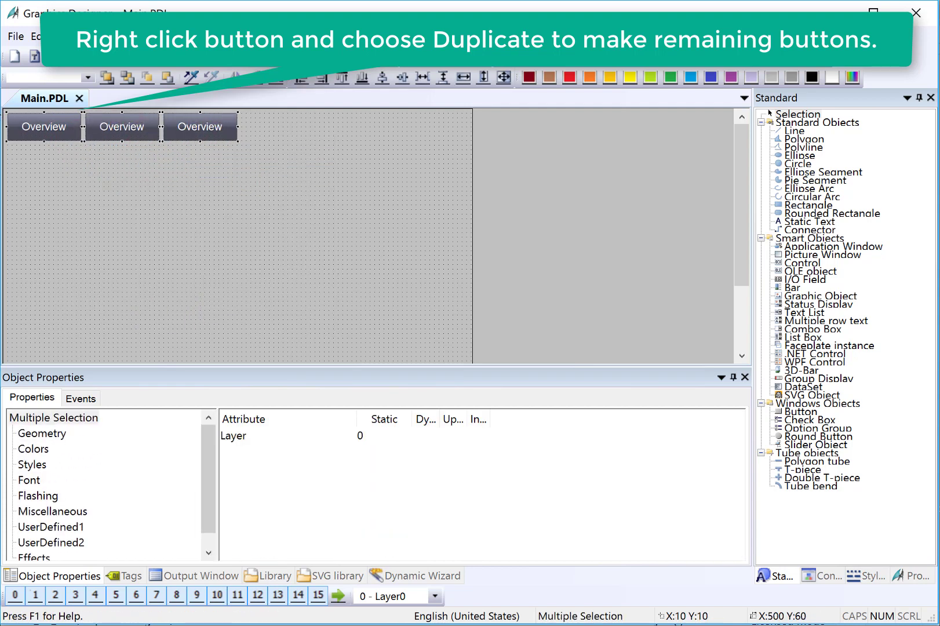
pyautogui.rightClick(198, 133)
pyautogui.click(223, 172)
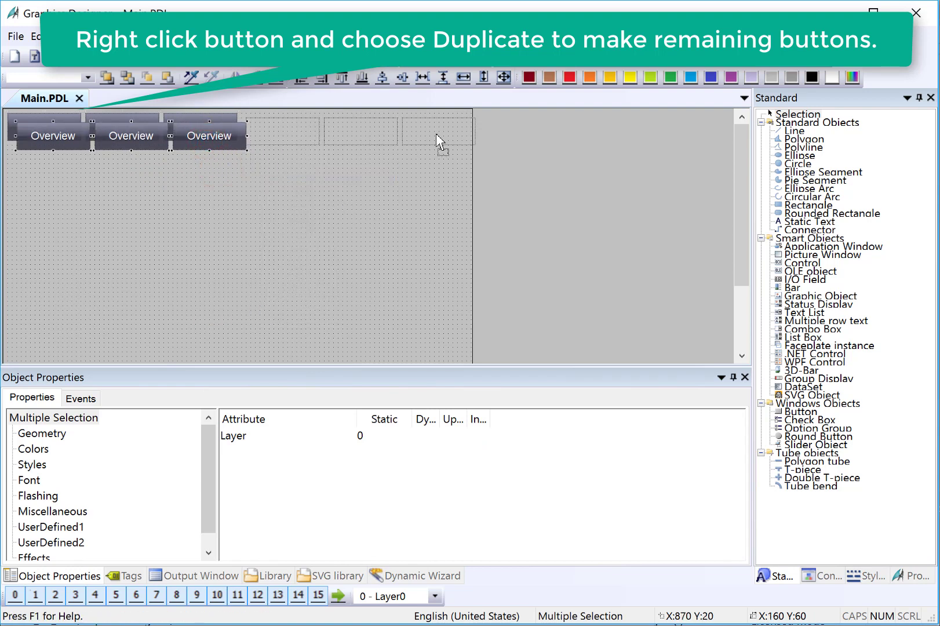
pyautogui.click(428, 129)
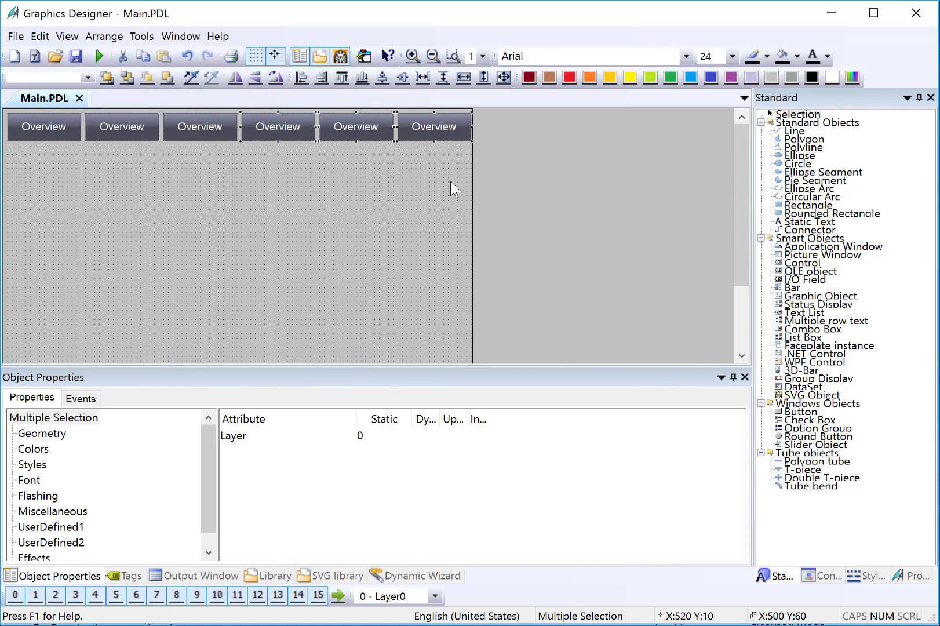
# Space the six Overview buttons evenly across the top row
pyautogui.click(450, 181)
pyautogui.click(44, 132)
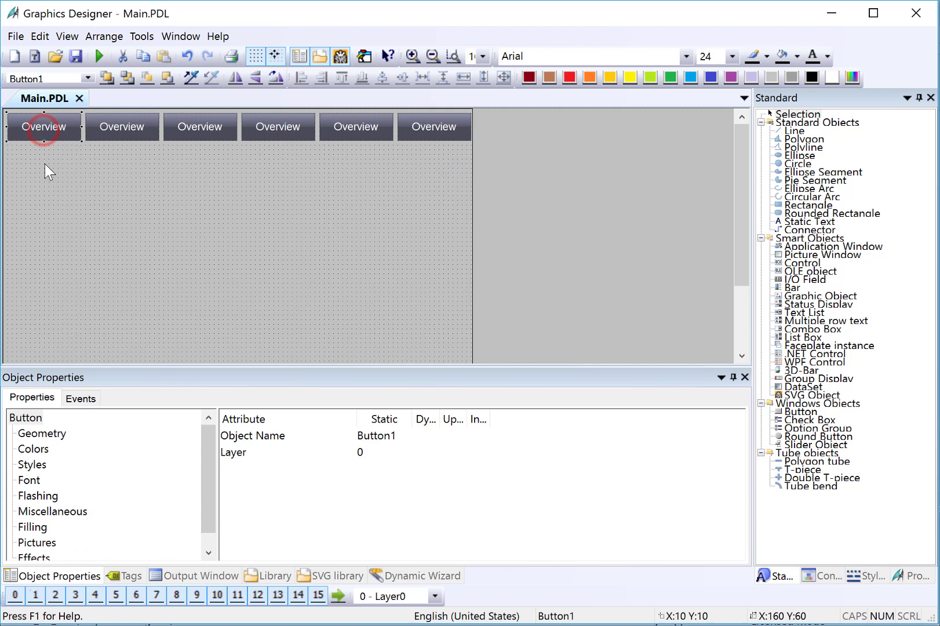
pyautogui.press('Left')
pyautogui.press('Left')
pyautogui.press('Left')
pyautogui.press('Left')
pyautogui.press('Left')
pyautogui.press('Left')
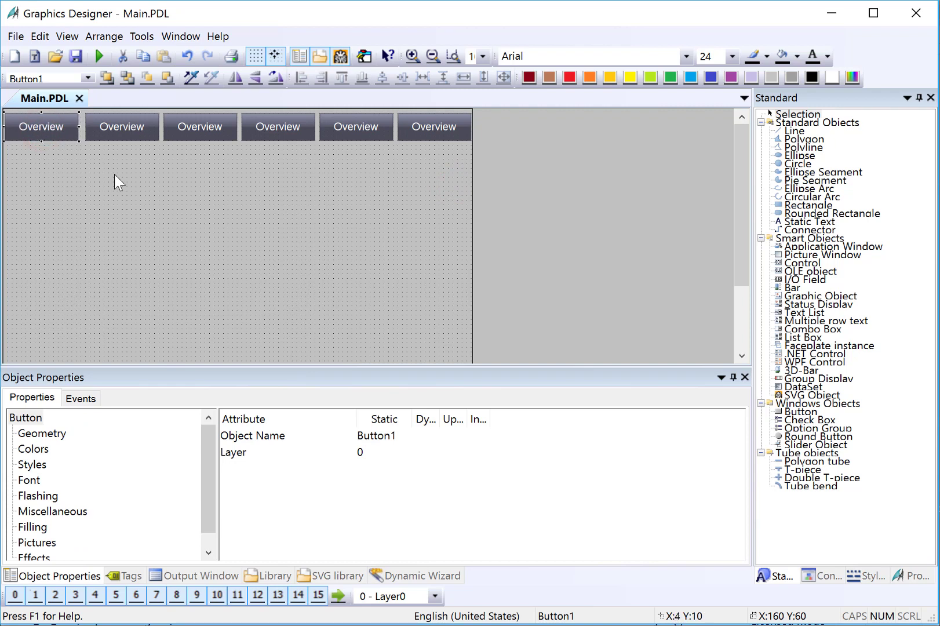
pyautogui.press('Right')
pyautogui.press('Right')
pyautogui.click(438, 127)
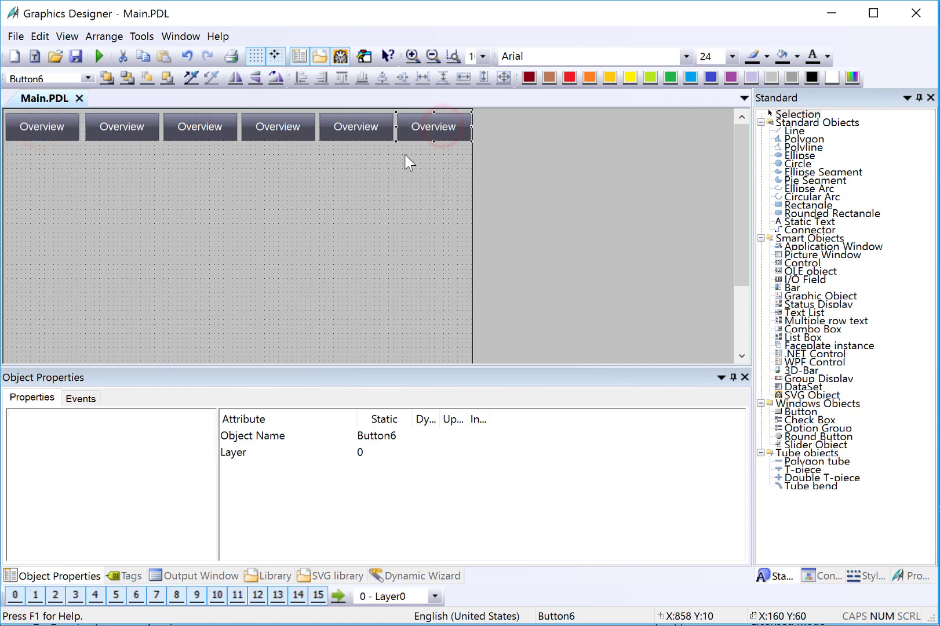
pyautogui.click(461, 183)
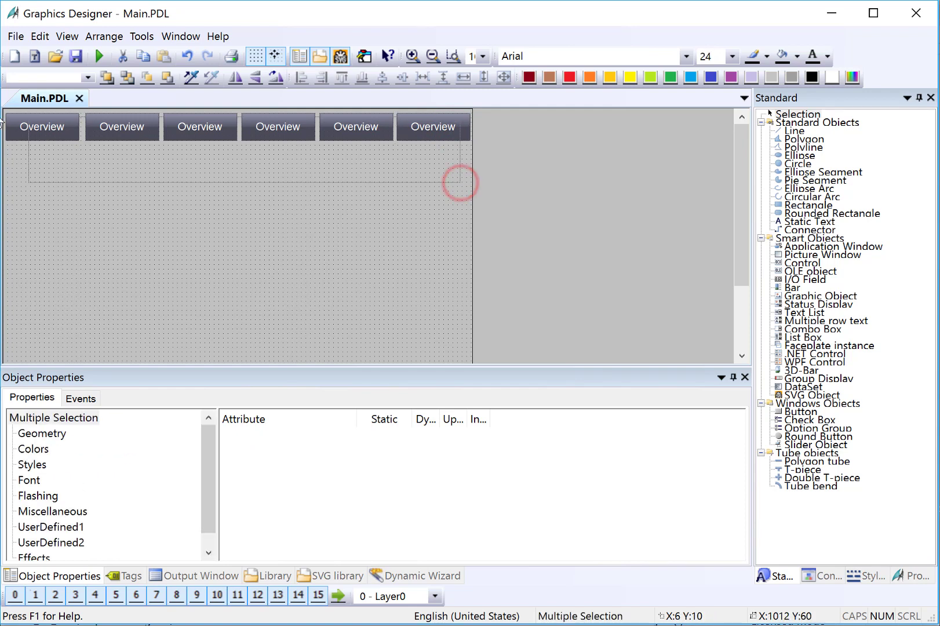
pyautogui.moveTo(460, 183); pyautogui.dragTo(461, 184)
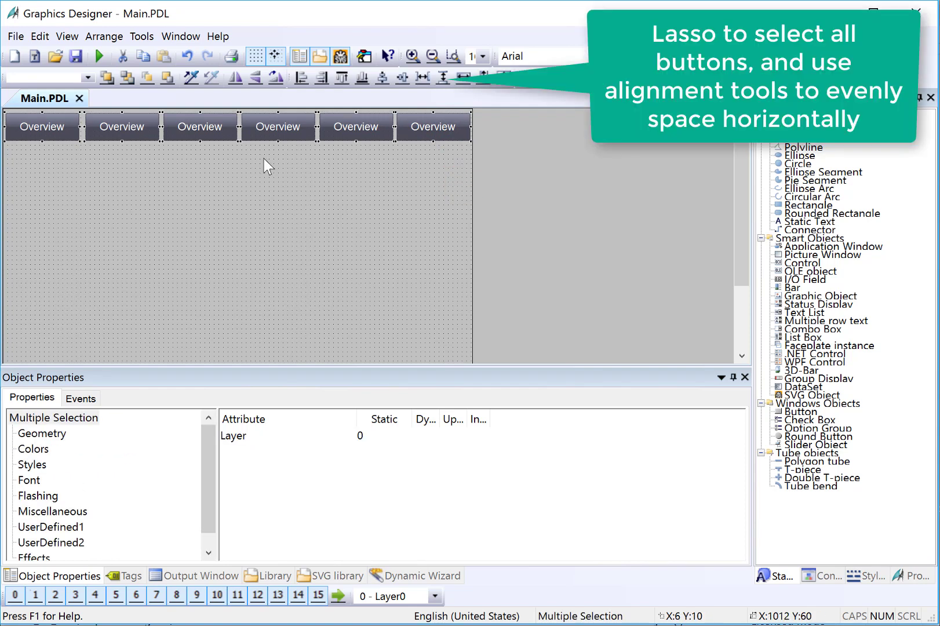
pyautogui.click(422, 77)
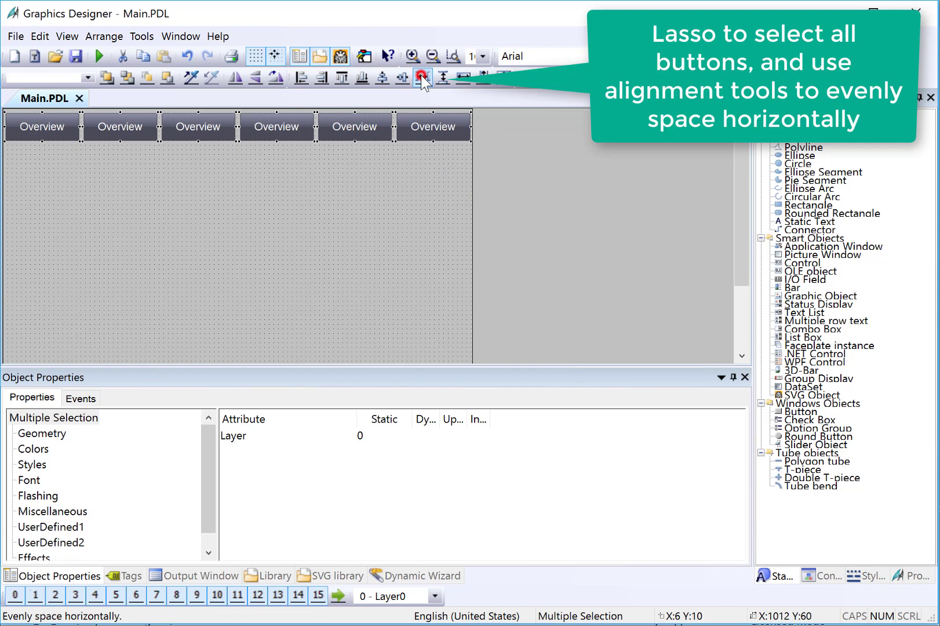
# Select the second button and begin editing its label text in Font properties
pyautogui.click(217, 243)
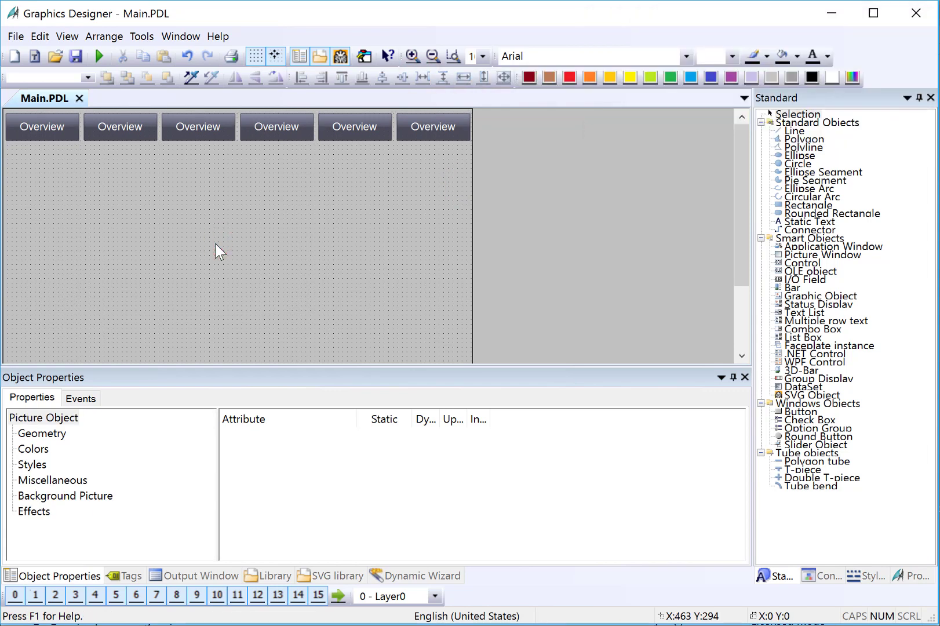
pyautogui.click(119, 128)
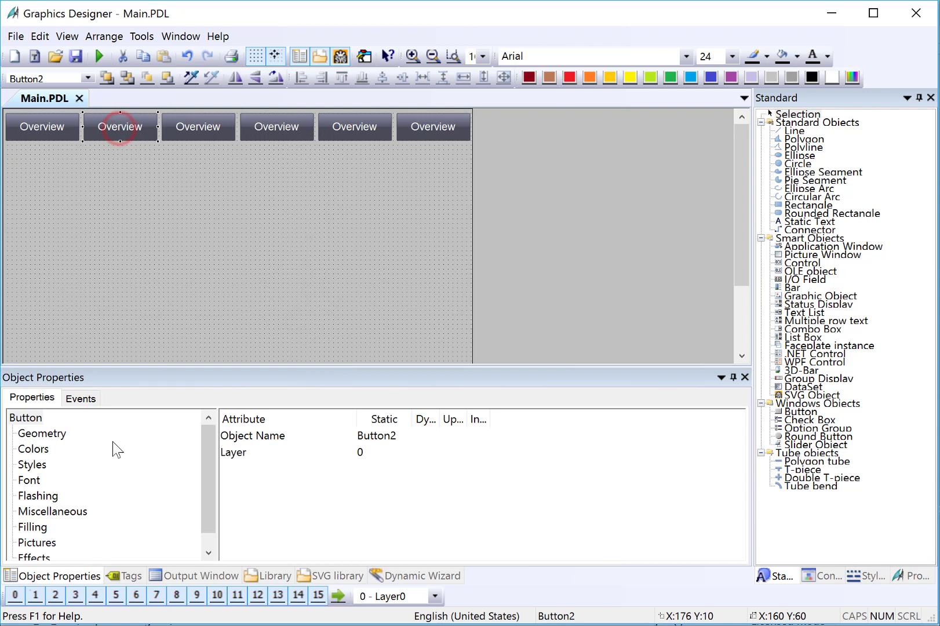
pyautogui.click(29, 480)
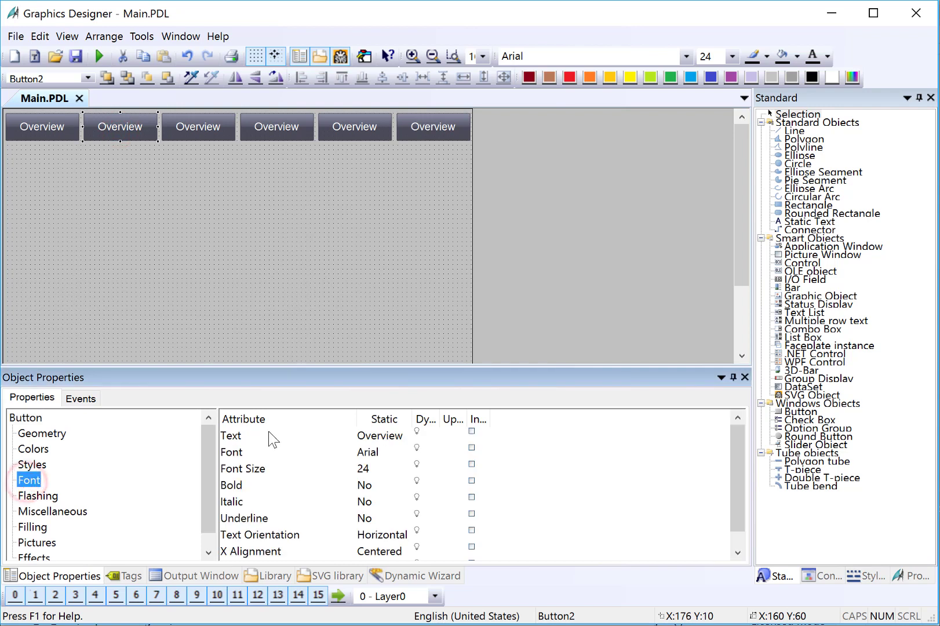
pyautogui.doubleClick(373, 435)
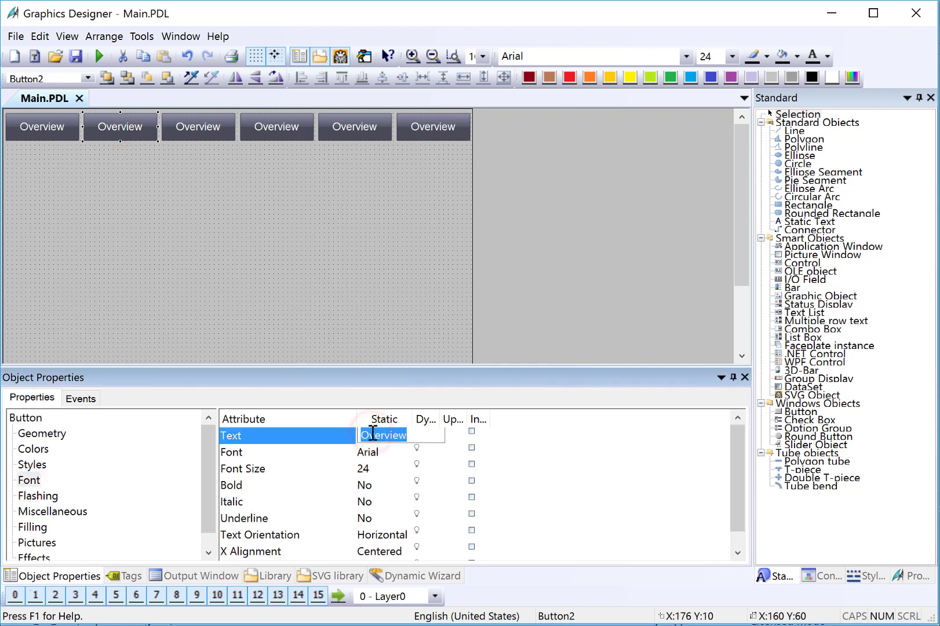
# Commit 'Detail' on Button2, then change Button3's text to 'Admin' in its Configuration Dialog
pyautogui.write('D')
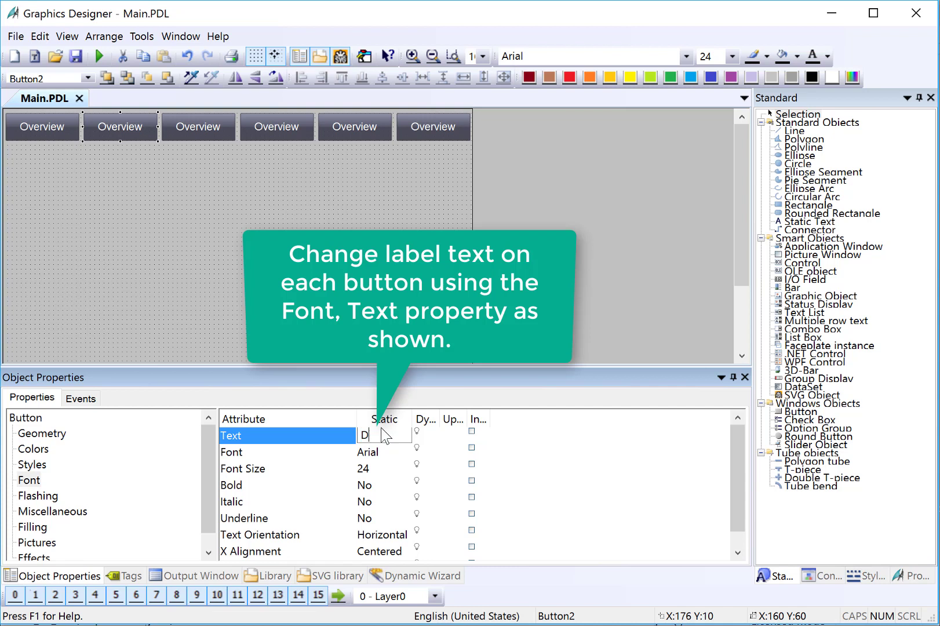
pyautogui.write('etail')
pyautogui.press('Return')
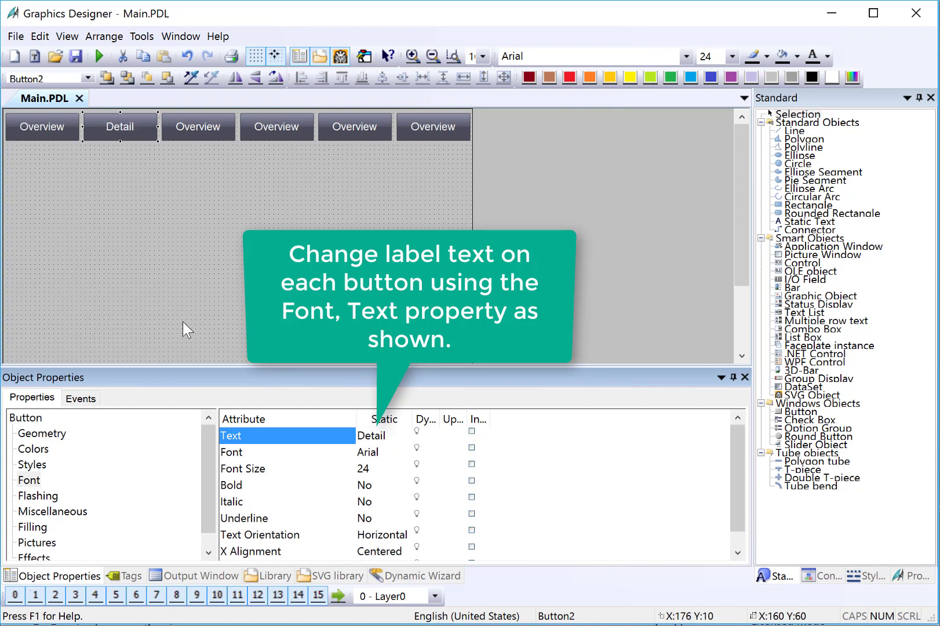
pyautogui.click(183, 129)
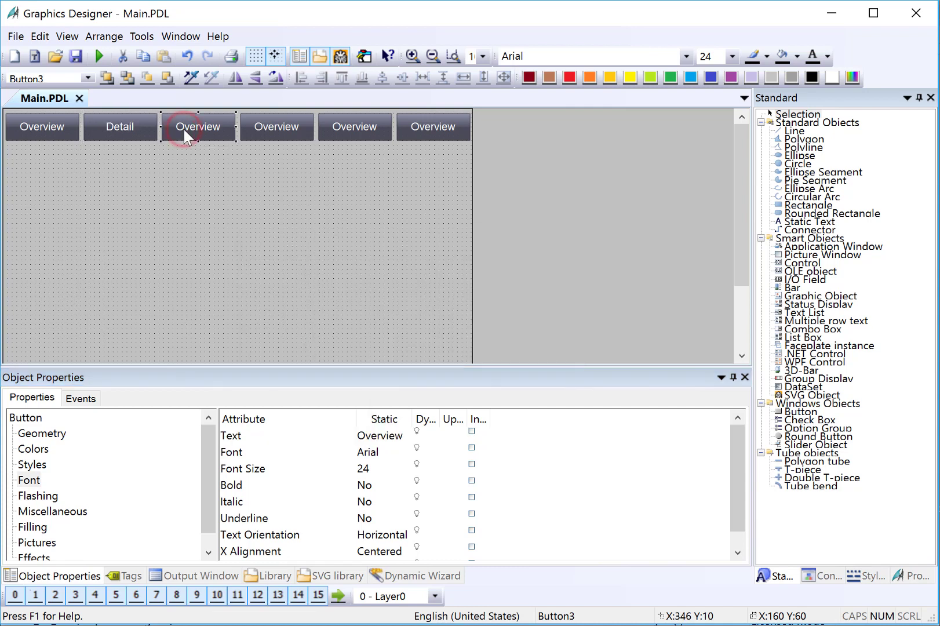
pyautogui.rightClick(184, 129)
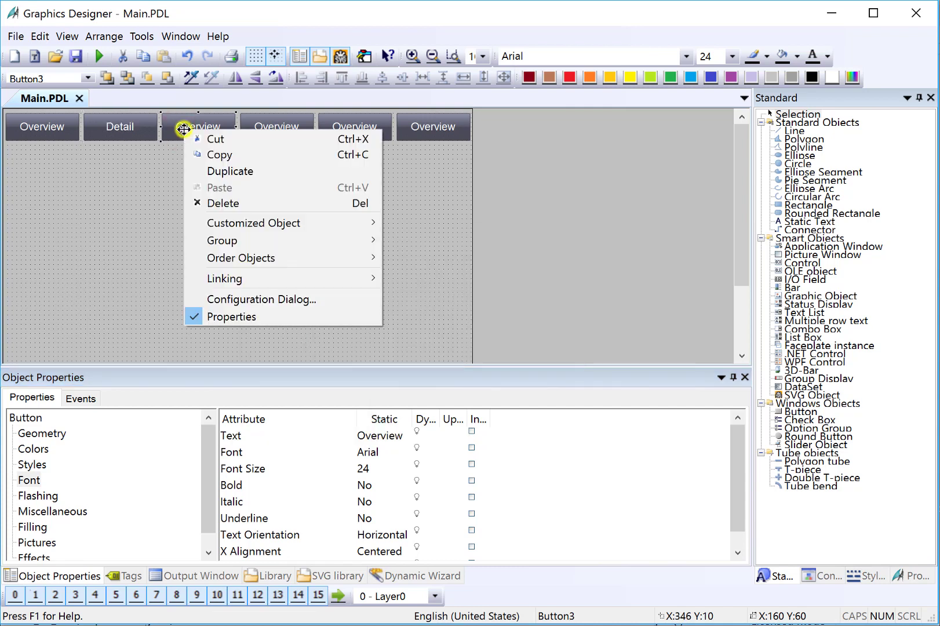
pyautogui.click(268, 300)
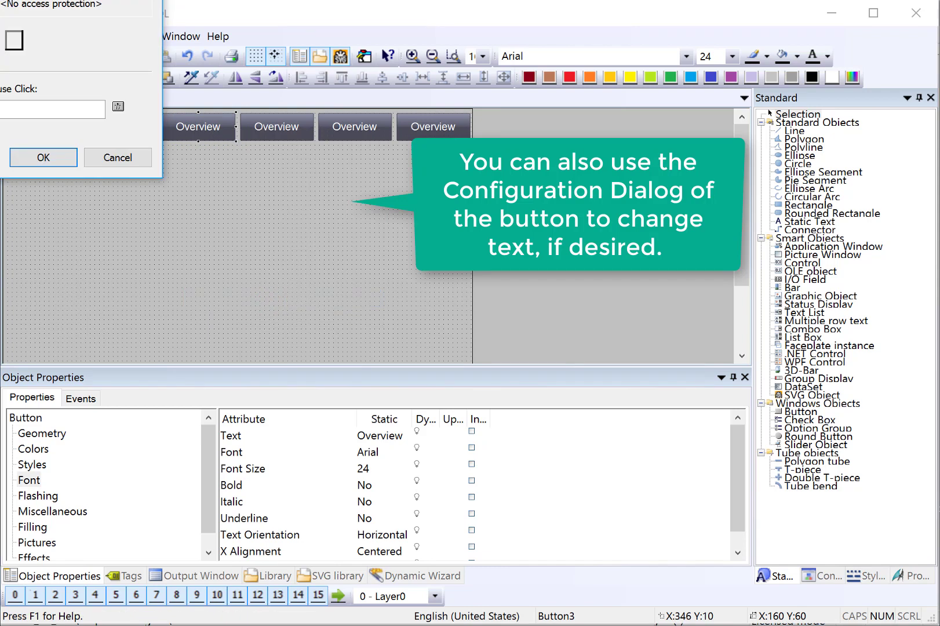
pyautogui.moveTo(227, 157); pyautogui.dragTo(230, 171)
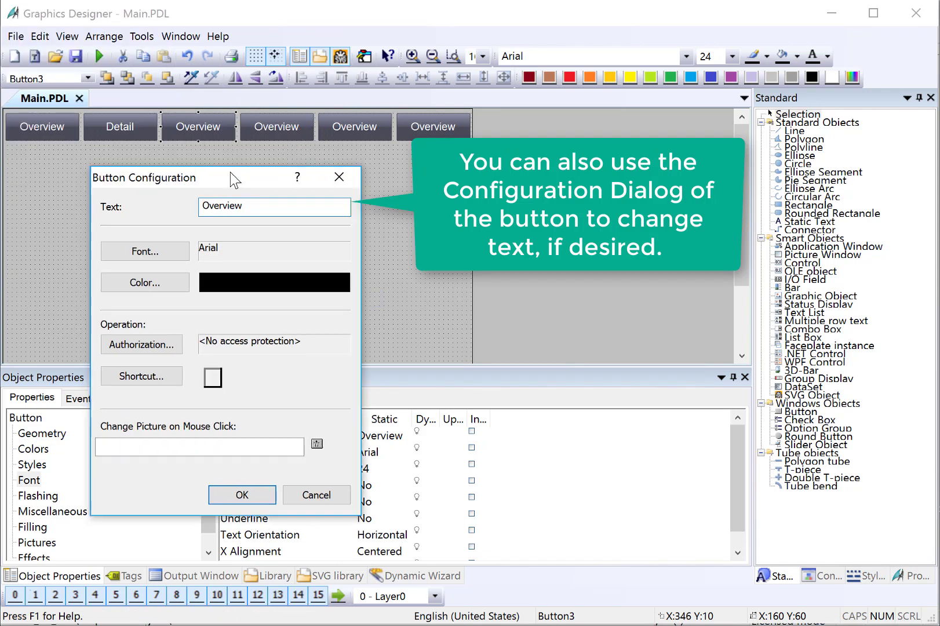
pyautogui.doubleClick(251, 206)
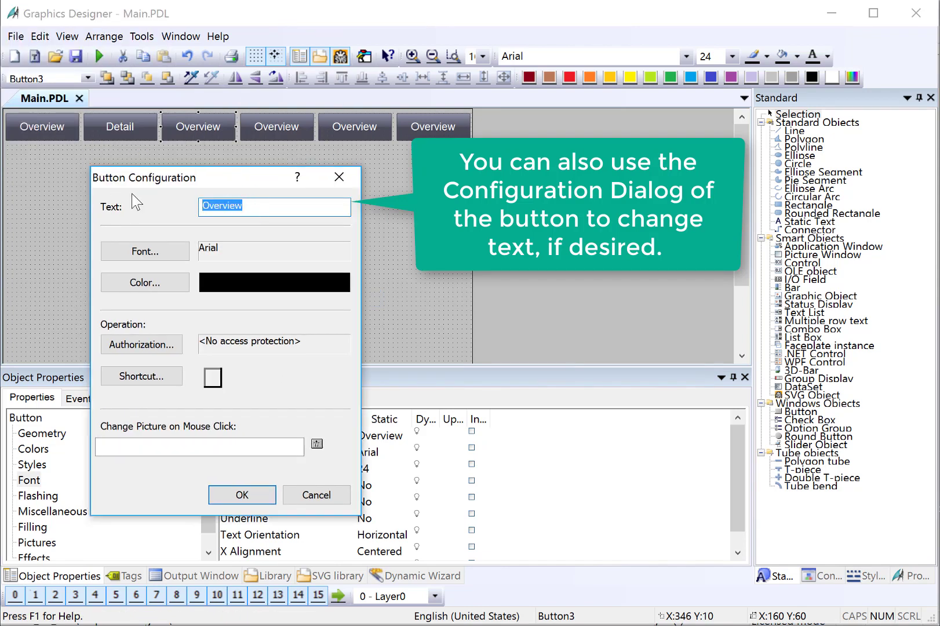
pyautogui.write('Admin')
pyautogui.press('Return')
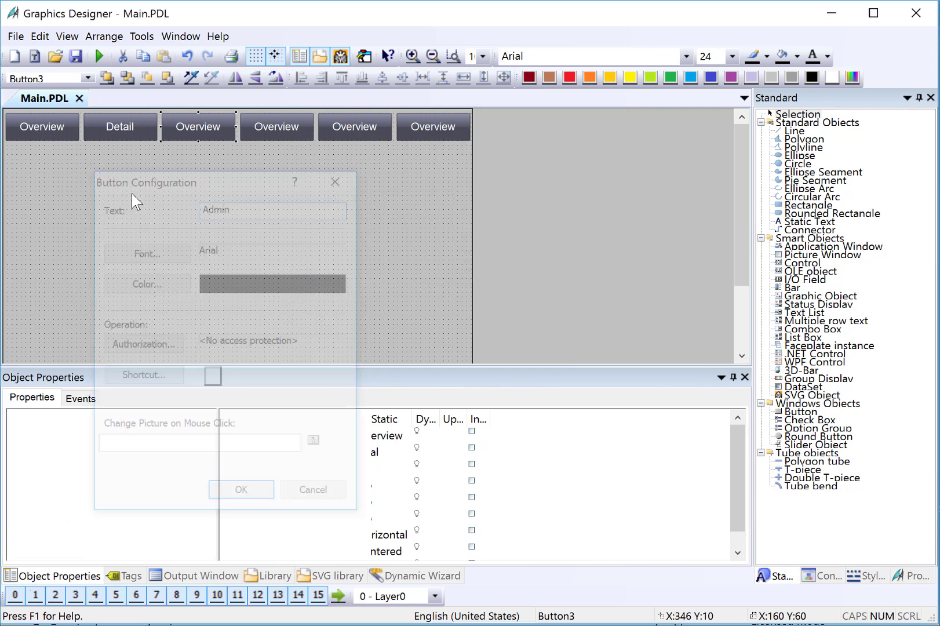
pyautogui.click(261, 129)
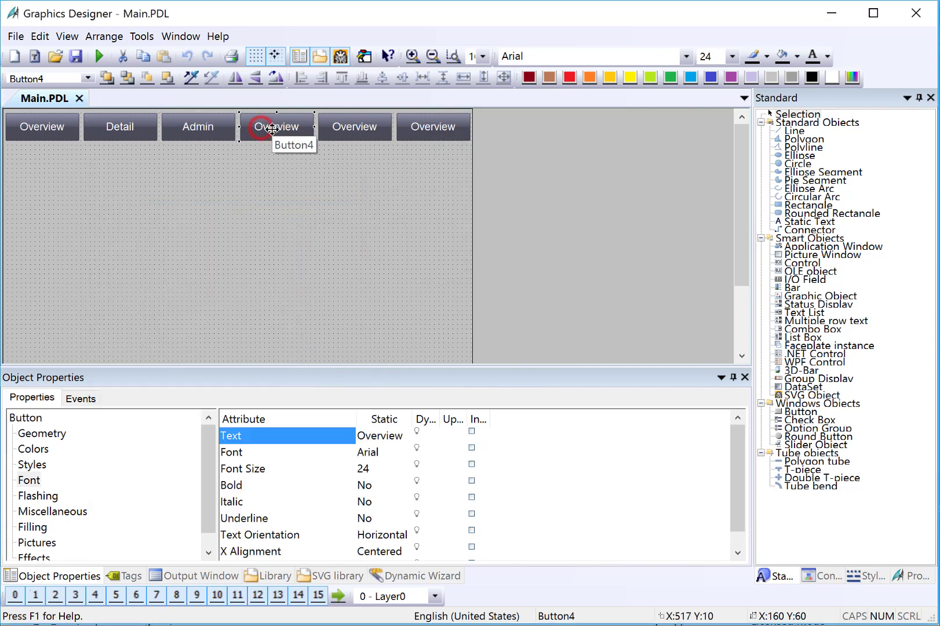
# Relabel the fourth, fifth and sixth navigation buttons as Alarms, Trends and Stop RT
pyautogui.doubleClick(372, 435)
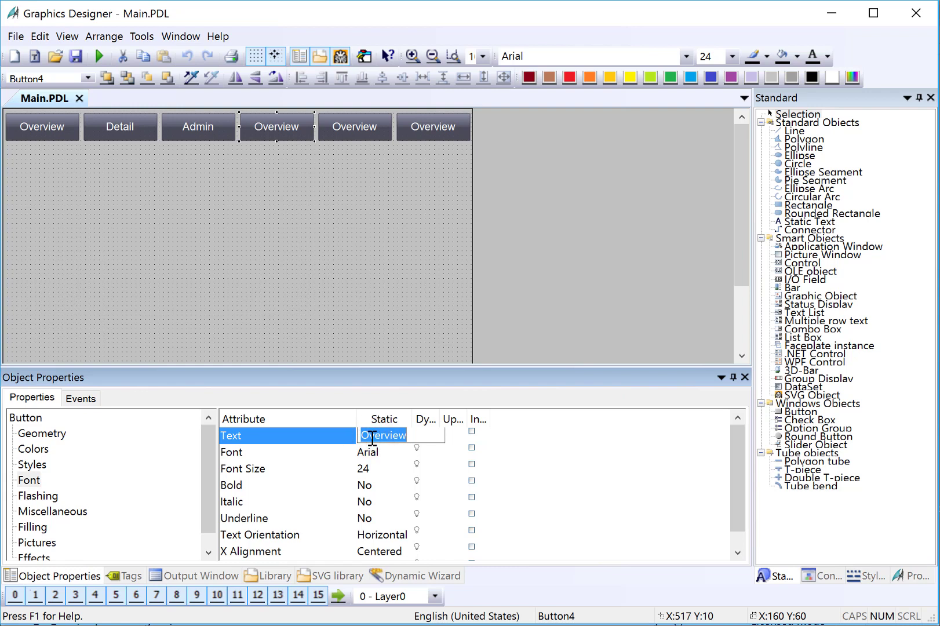
pyautogui.write('Alarms')
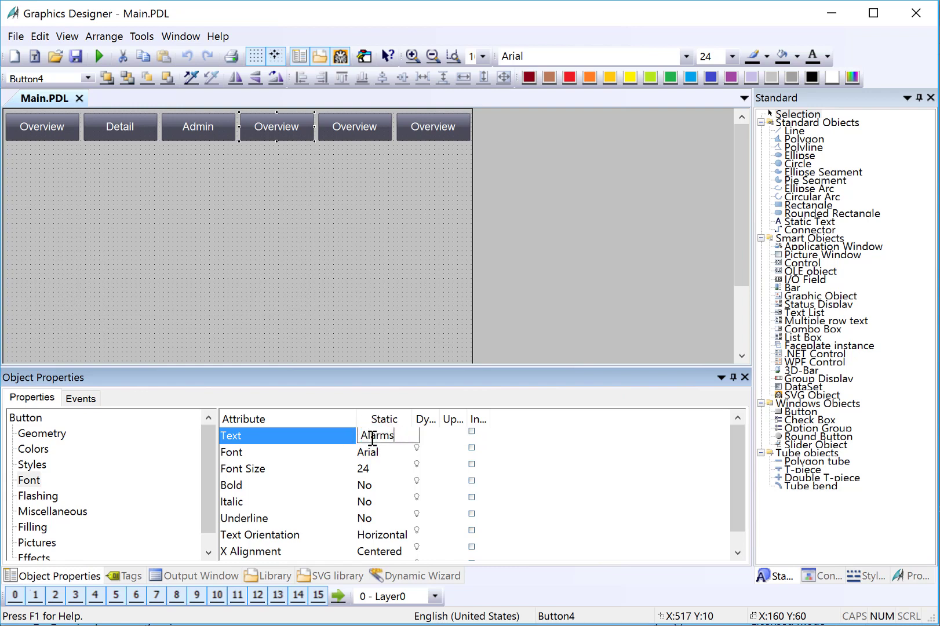
pyautogui.press('Return')
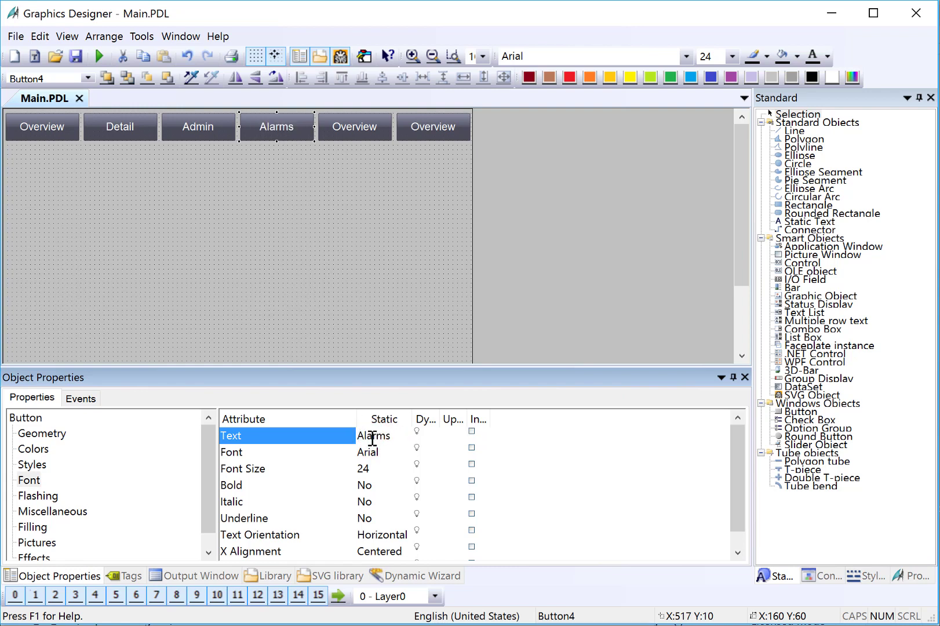
pyautogui.click(340, 128)
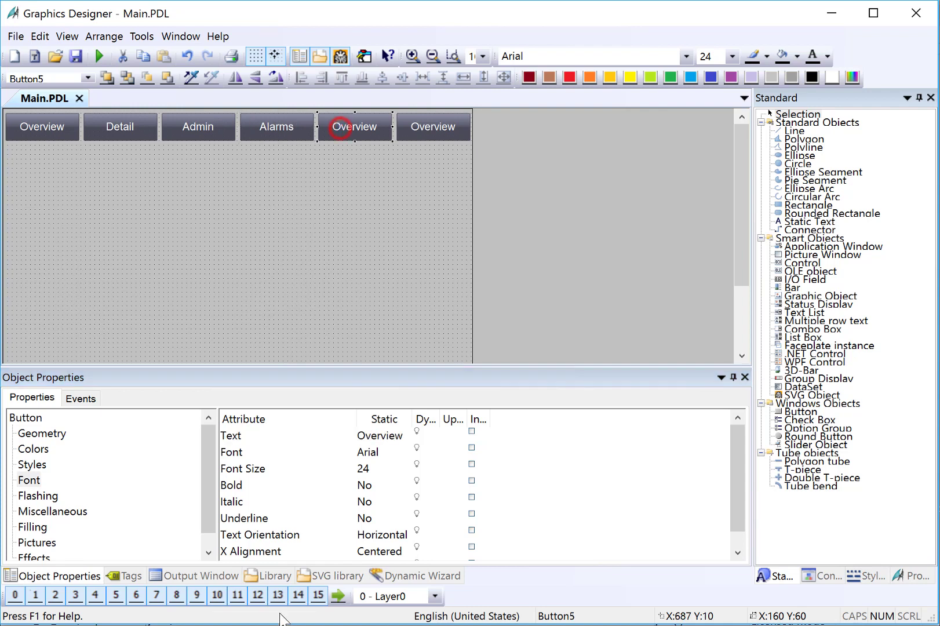
pyautogui.doubleClick(367, 436)
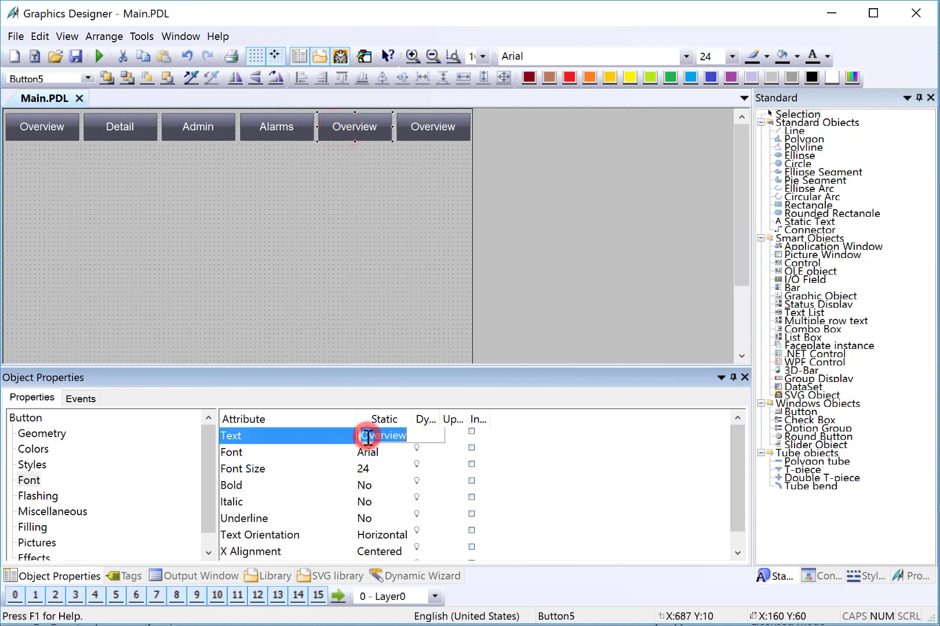
pyautogui.write('Tren')
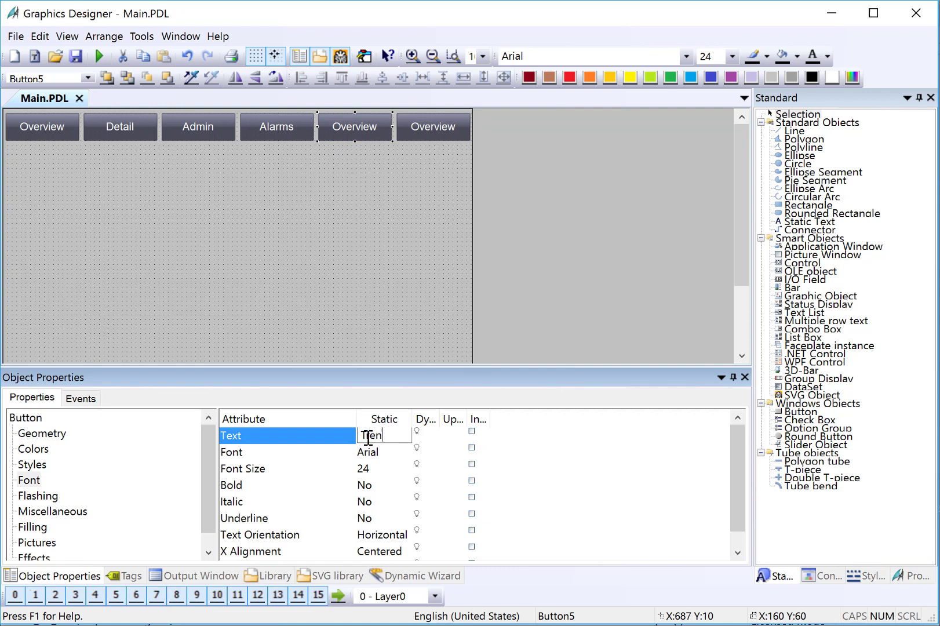
pyautogui.write('ds')
pyautogui.press('Return')
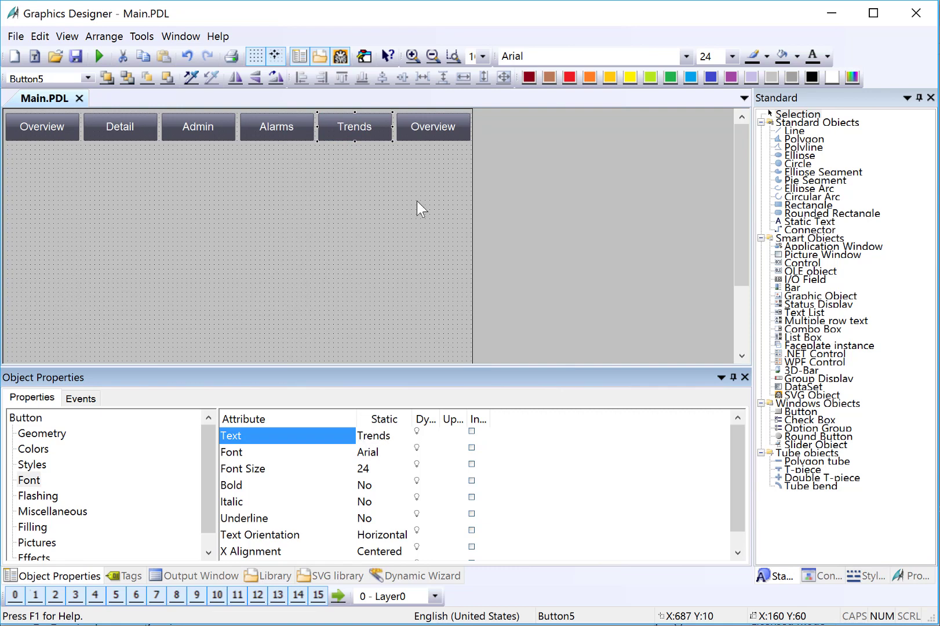
pyautogui.click(426, 128)
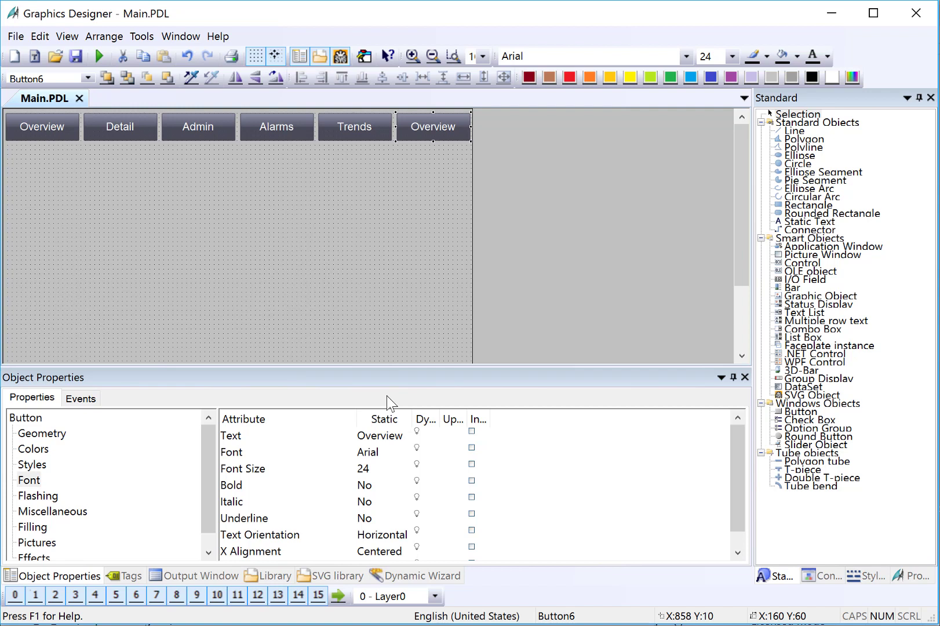
pyautogui.doubleClick(379, 435)
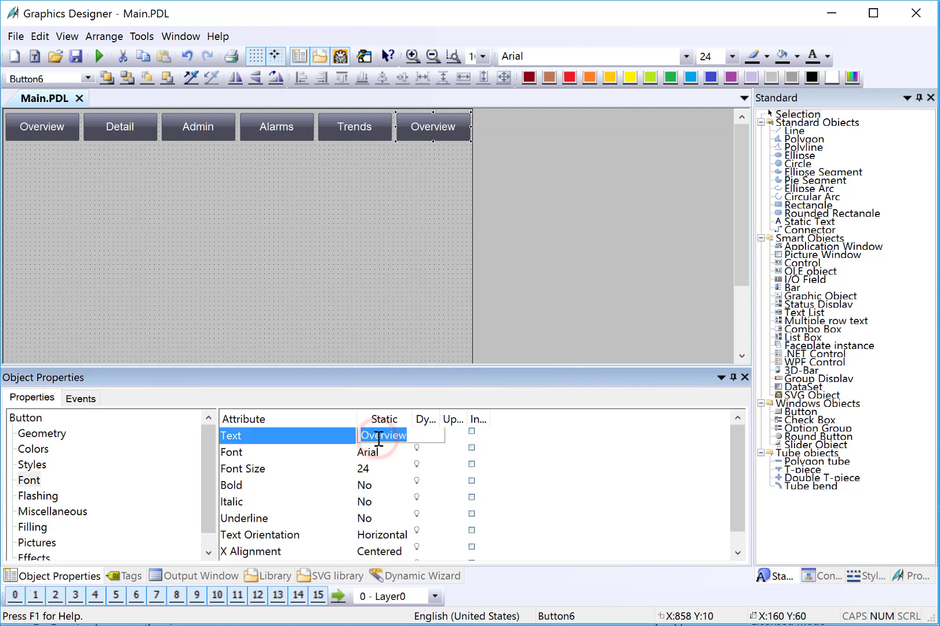
pyautogui.write('Stop RT')
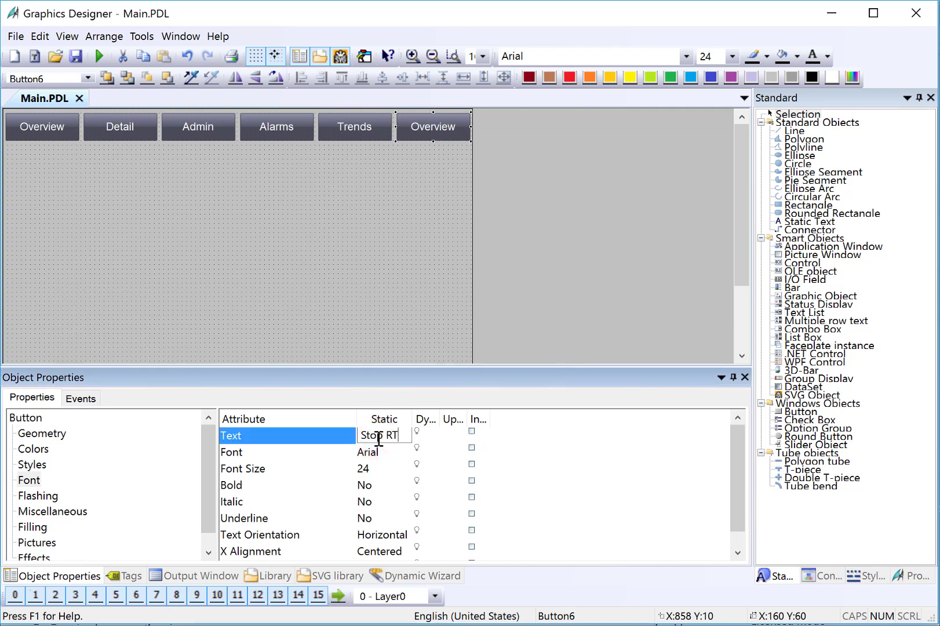
pyautogui.press('Return')
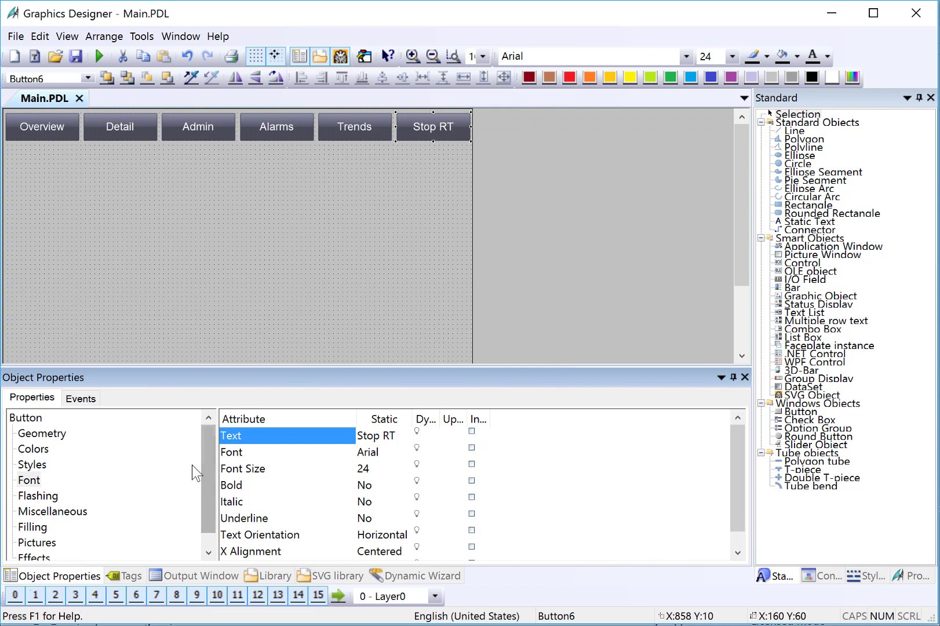
# Set the Stop RT button's Global Color Scheme to No and give it a red background
pyautogui.moveTo(207, 480); pyautogui.dragTo(207, 491)
pyautogui.click(34, 541)
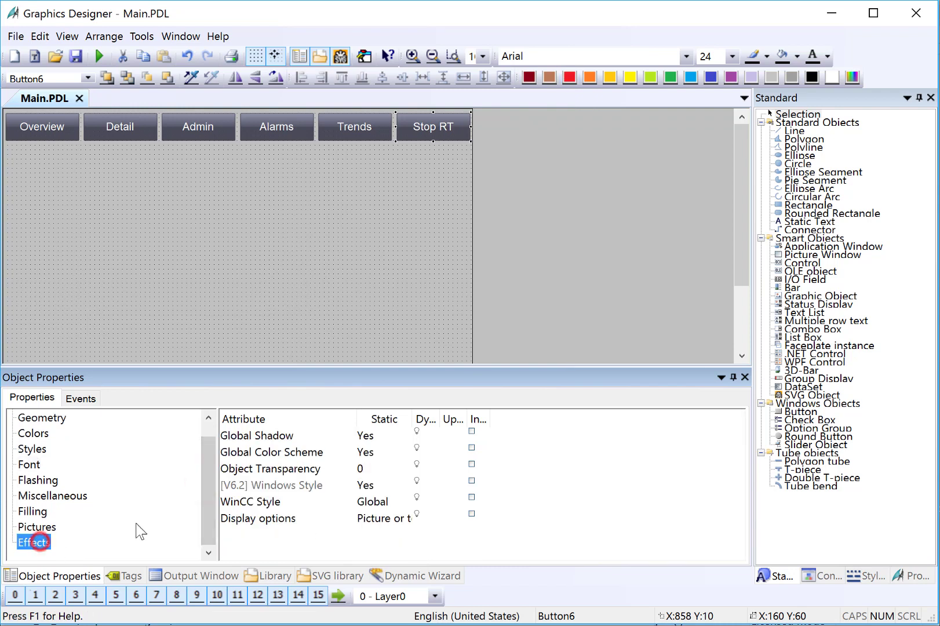
pyautogui.click(249, 454)
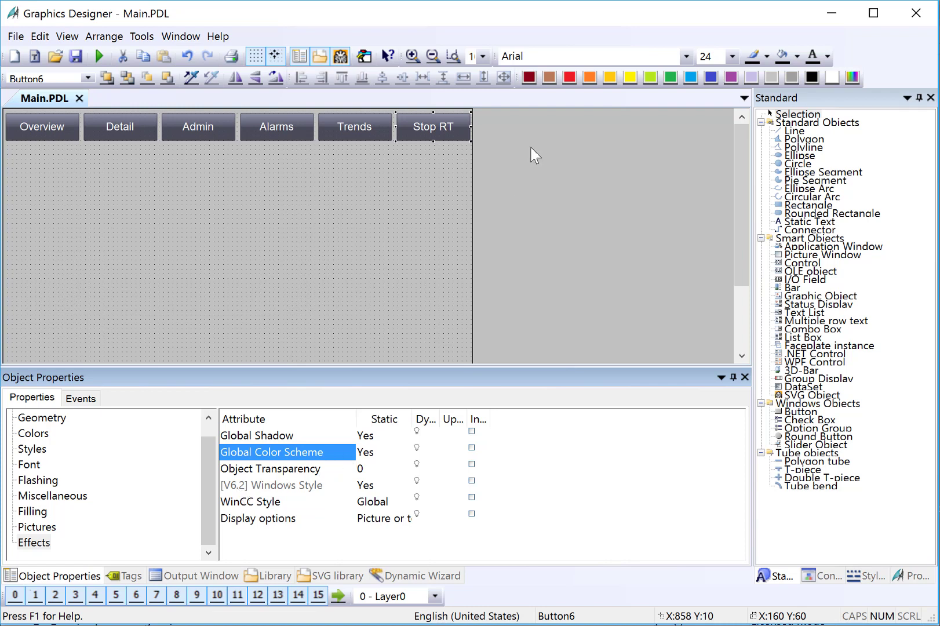
pyautogui.click(570, 78)
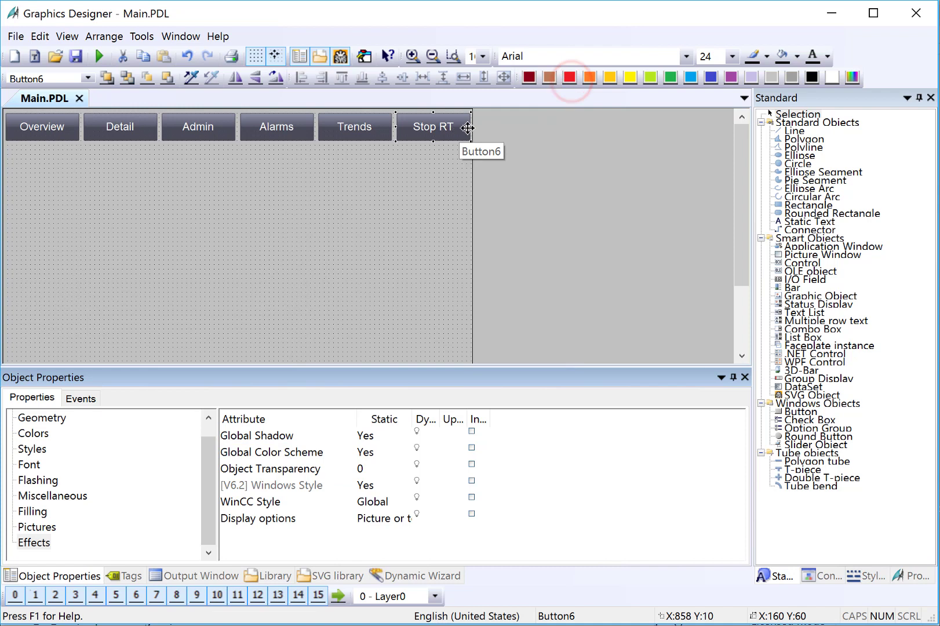
pyautogui.click(570, 79)
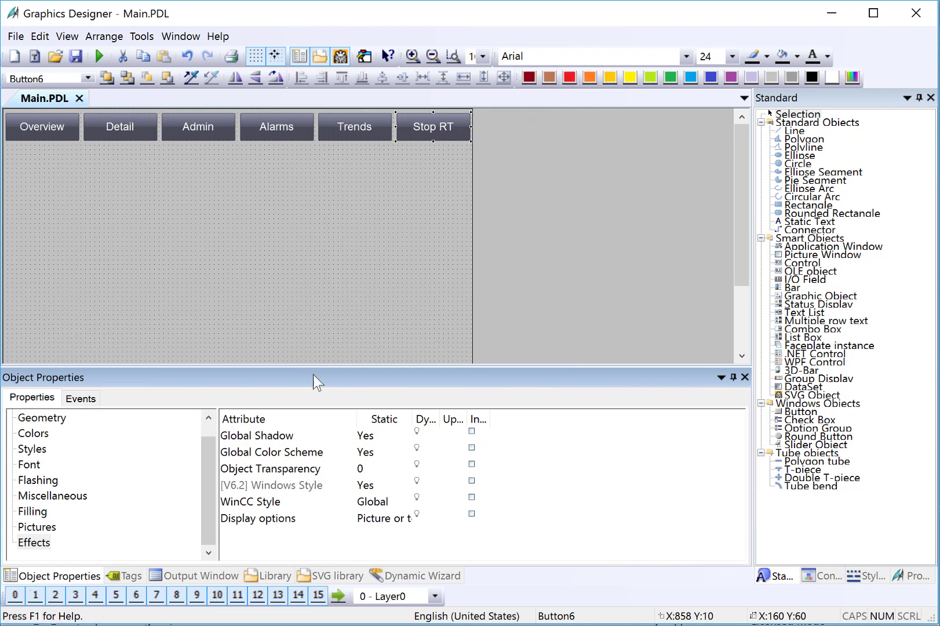
pyautogui.doubleClick(300, 453)
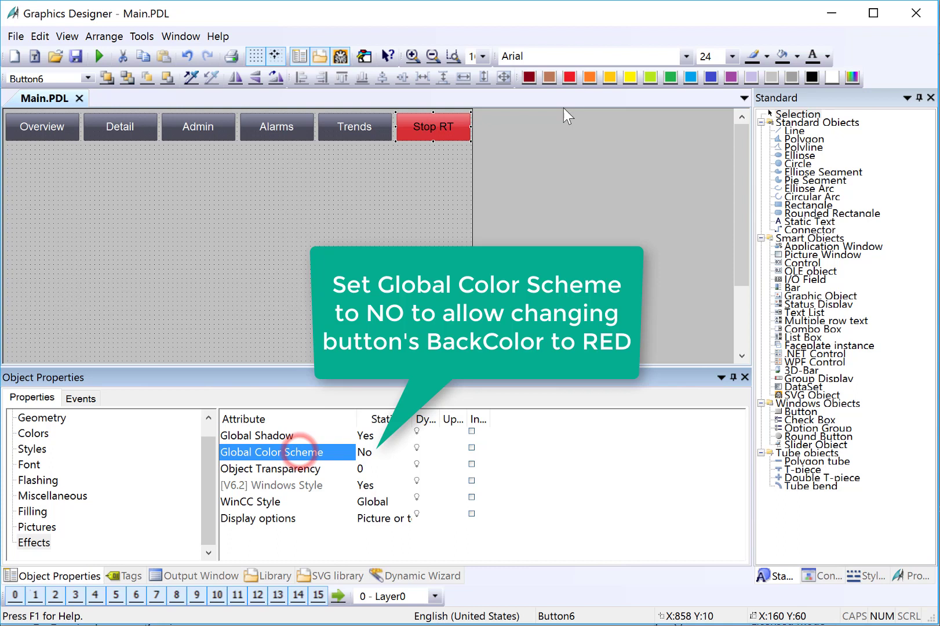
pyautogui.click(592, 78)
pyautogui.click(610, 78)
pyautogui.click(591, 79)
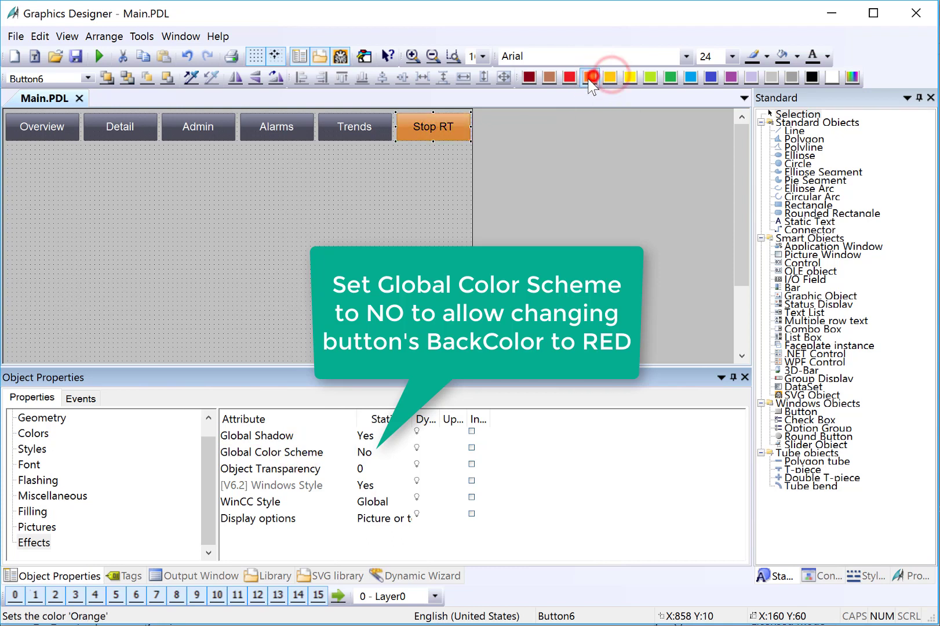
pyautogui.click(571, 79)
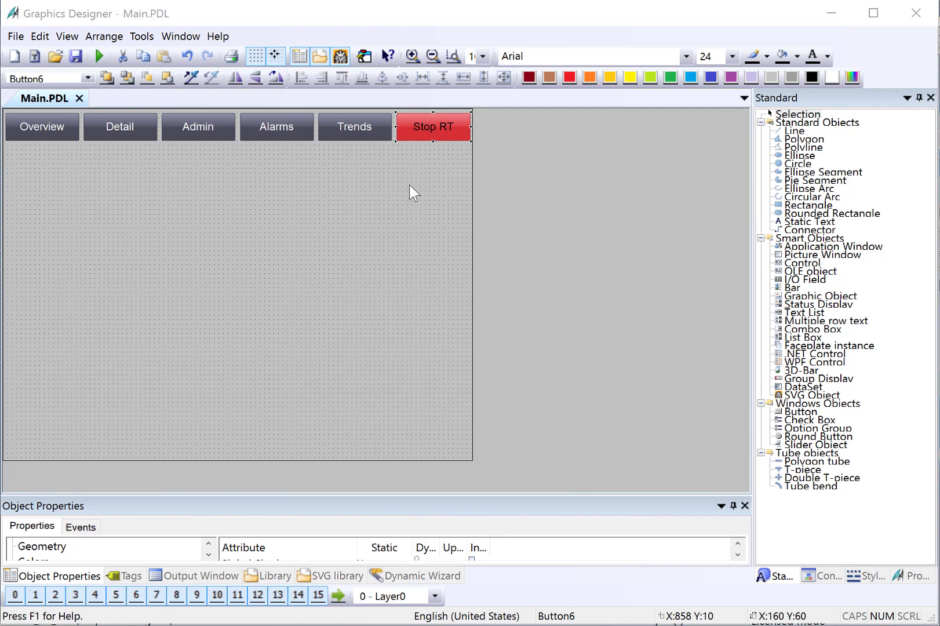
# Draw a Picture Window below the six navigation buttons and nudge it into place
pyautogui.click(821, 255)
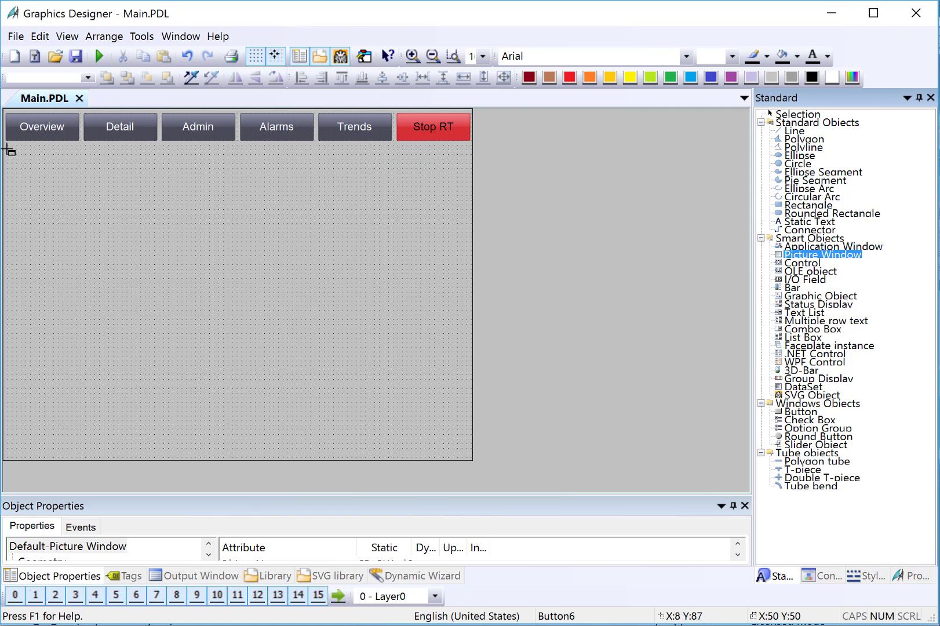
pyautogui.moveTo(7, 149); pyautogui.dragTo(468, 422)
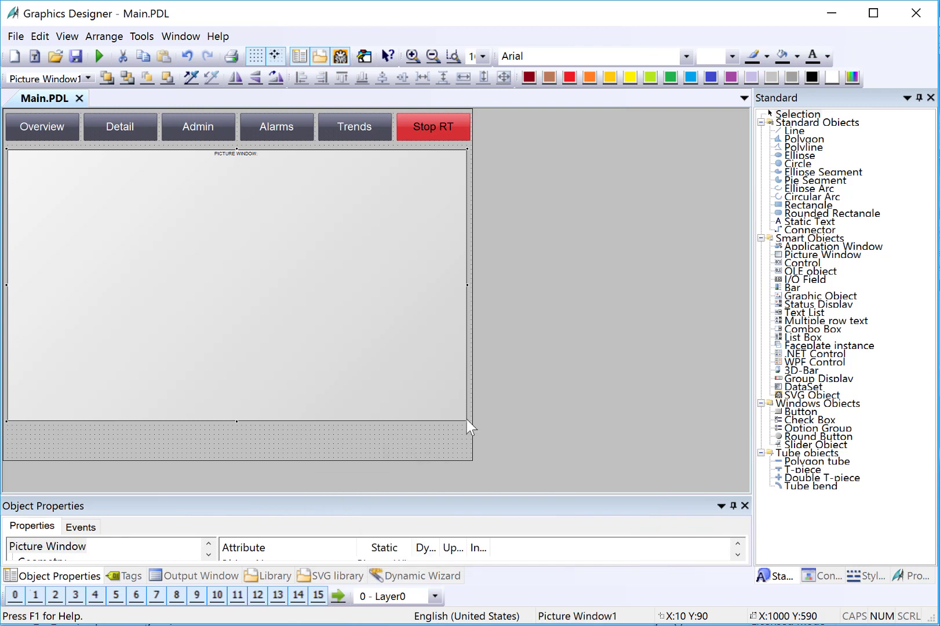
pyautogui.click(312, 315)
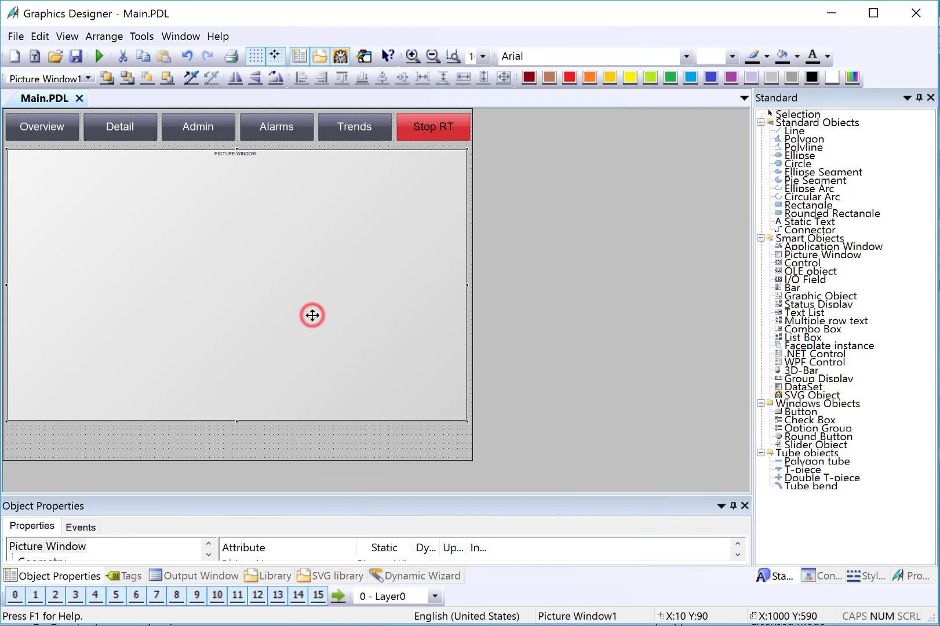
pyautogui.press('Up')
pyautogui.press('Up')
pyautogui.press('Up')
pyautogui.press('Up')
pyautogui.press('Up')
pyautogui.press('Up')
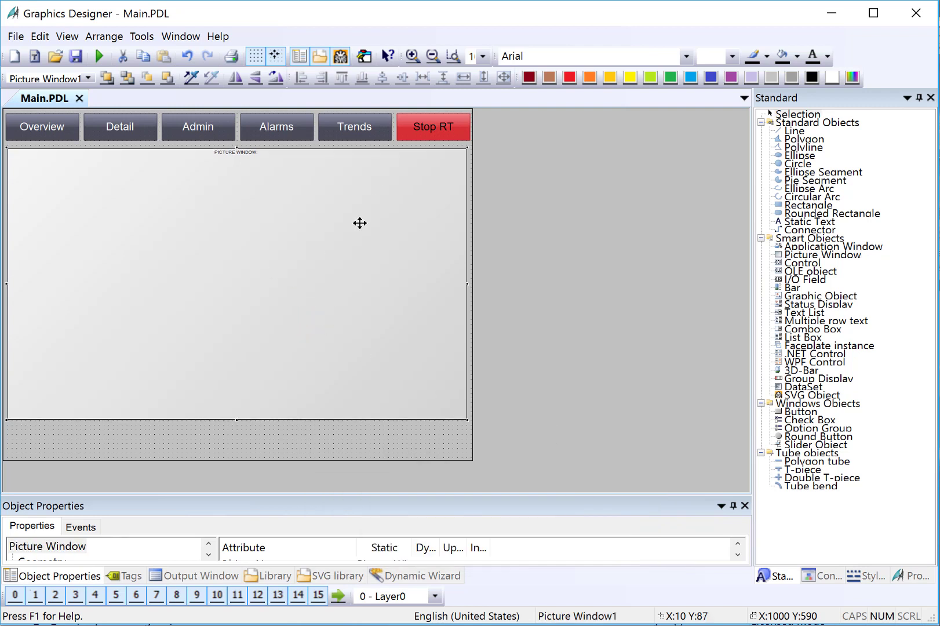
pyautogui.press('Up')
pyautogui.press('Up')
pyautogui.press('Up')
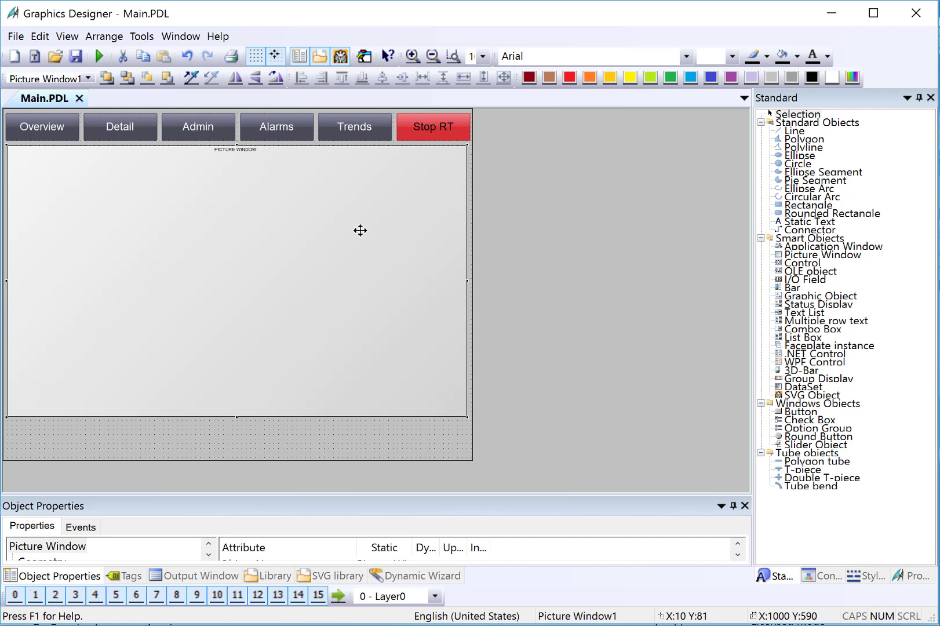
pyautogui.press('Up')
pyautogui.press('Right')
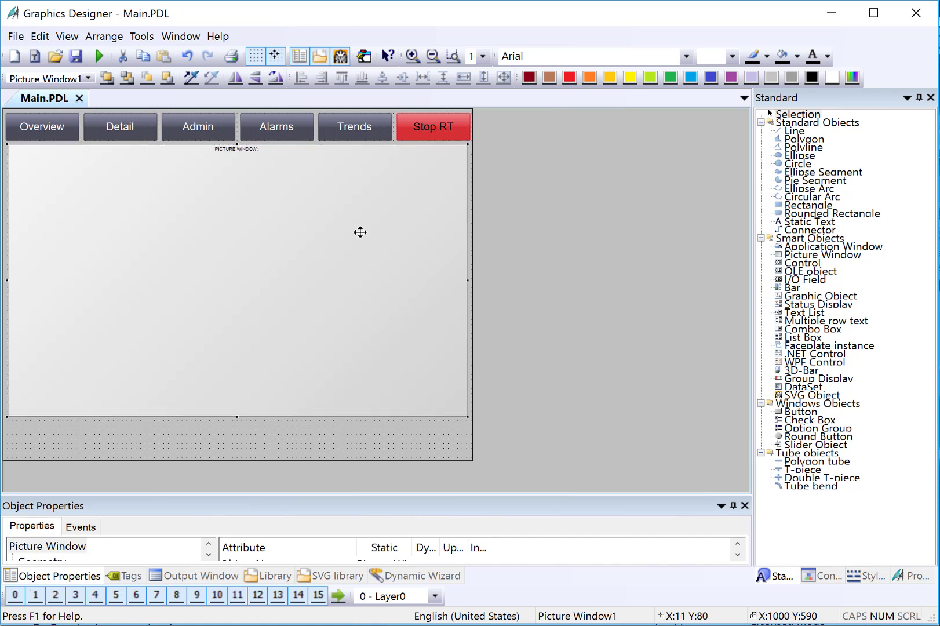
pyautogui.click(308, 439)
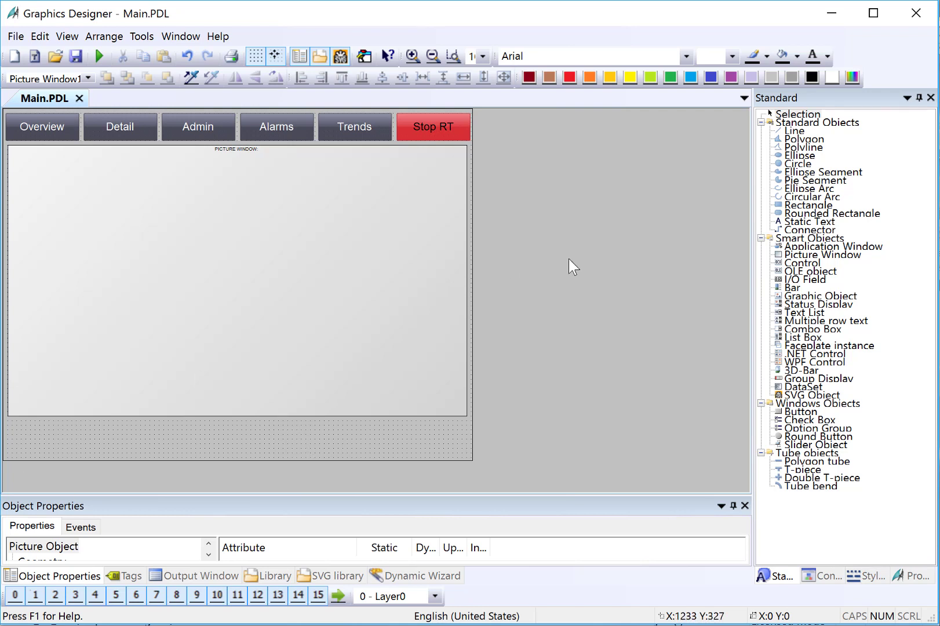
# Draw a WinCC AlarmControl from the Controls palette at the canvas's bottom-left
pyautogui.click(827, 578)
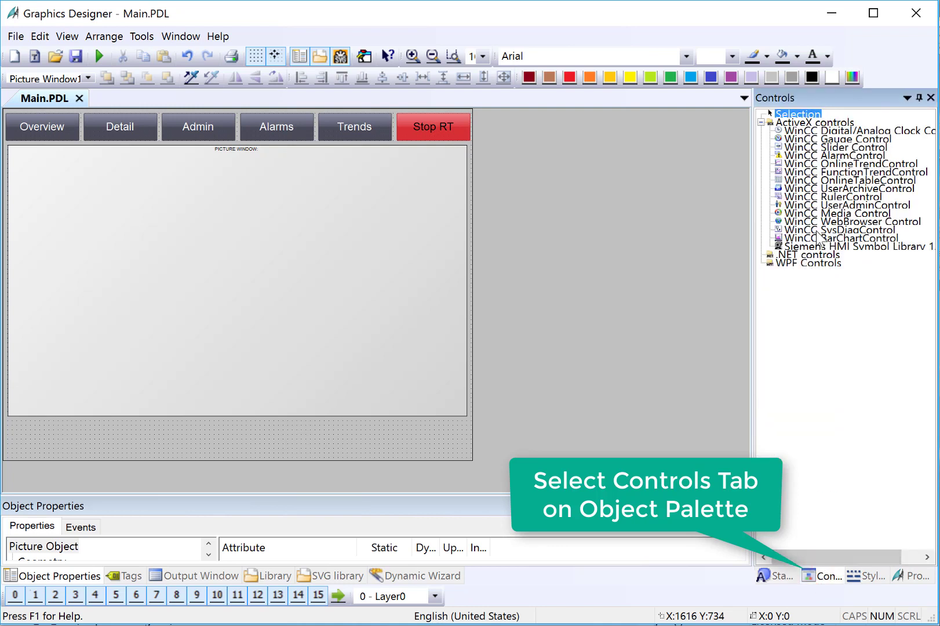
pyautogui.click(847, 155)
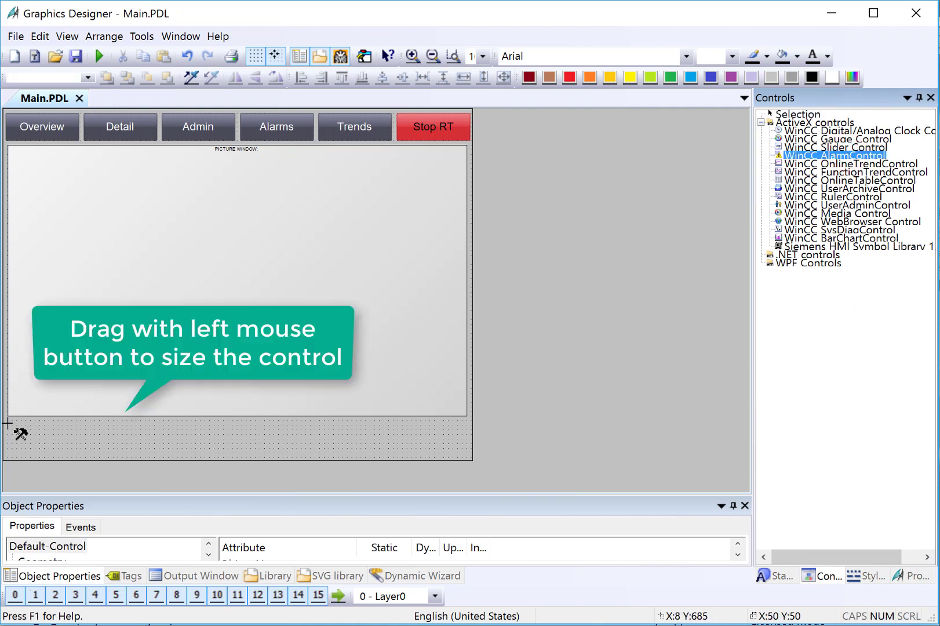
pyautogui.moveTo(9, 419); pyautogui.dragTo(172, 455)
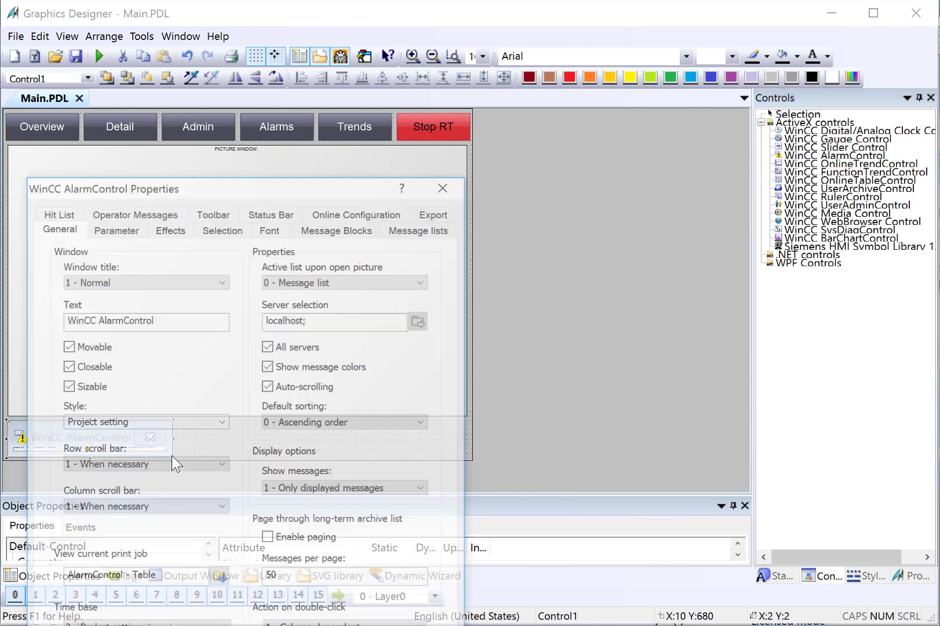
# Make the alarm view non-movable, non-closable and non-resizable, with no title bar or scroll bars
pyautogui.moveTo(182, 183); pyautogui.dragTo(528, 49)
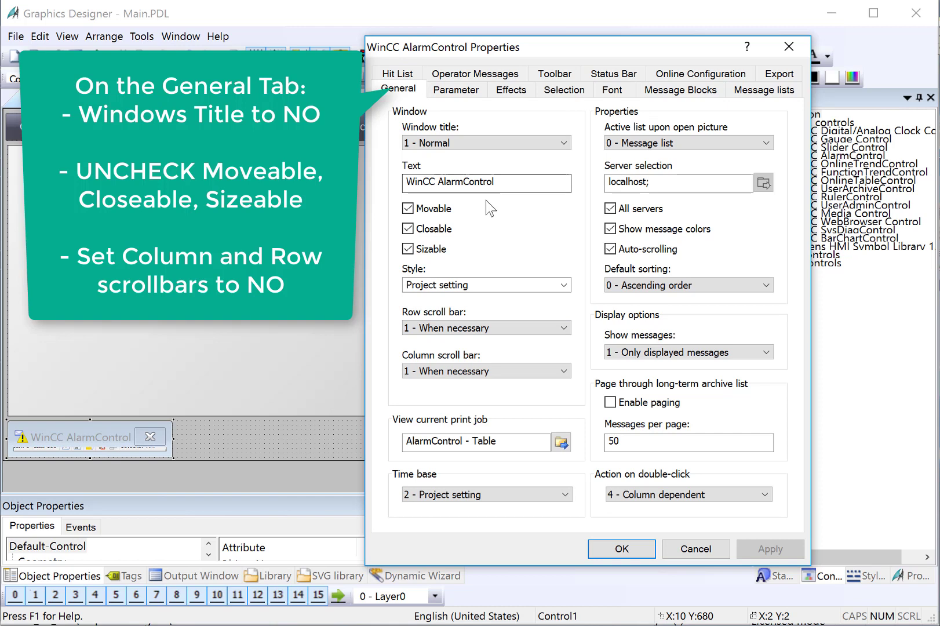
pyautogui.click(406, 207)
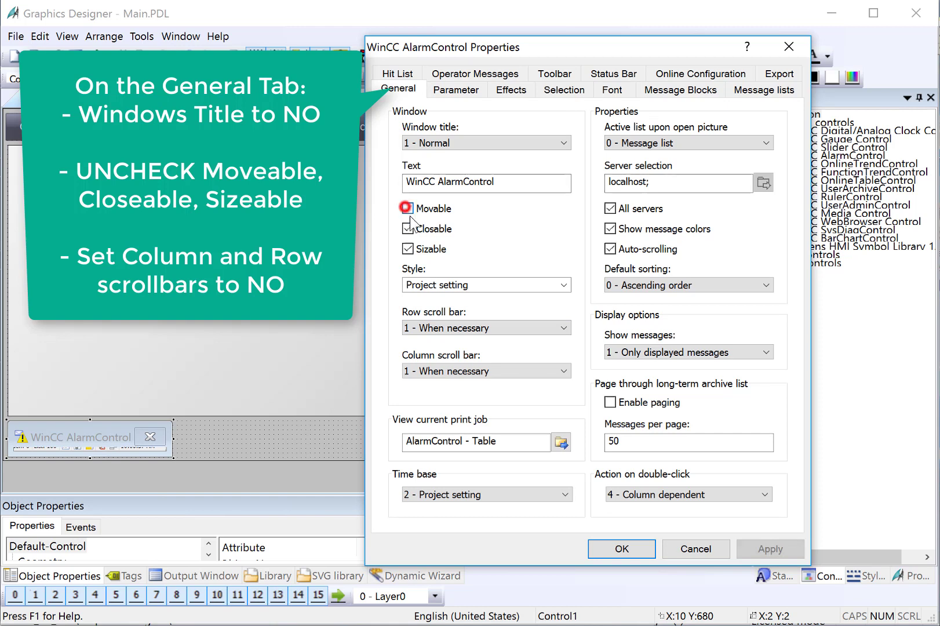
pyautogui.click(408, 228)
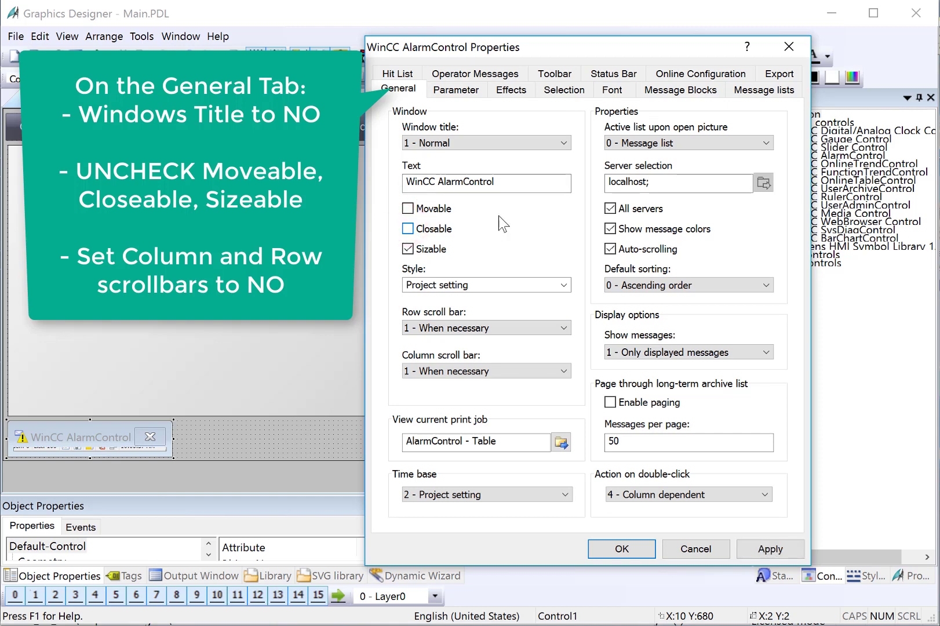
pyautogui.click(408, 249)
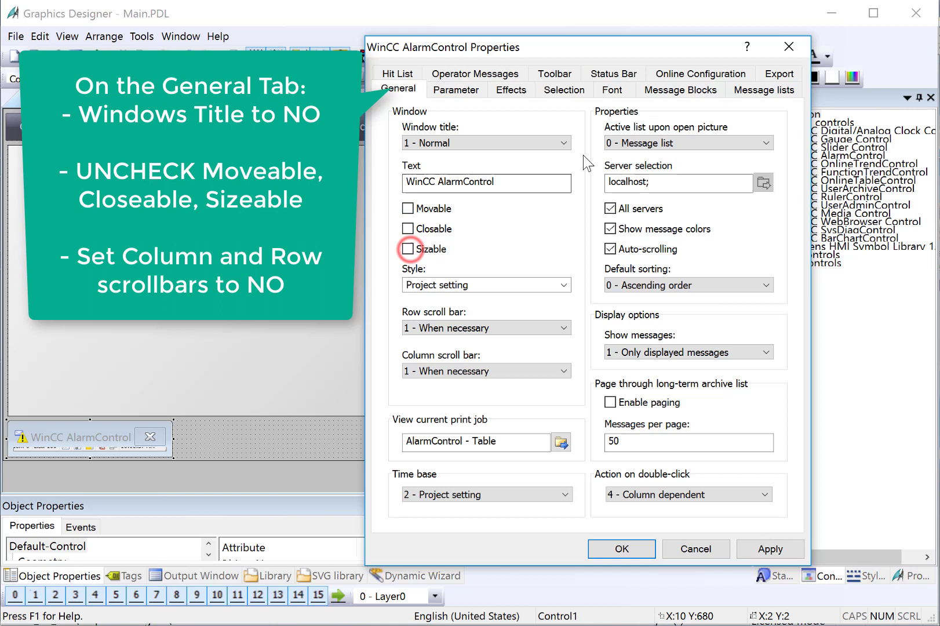
pyautogui.click(564, 142)
pyautogui.click(504, 156)
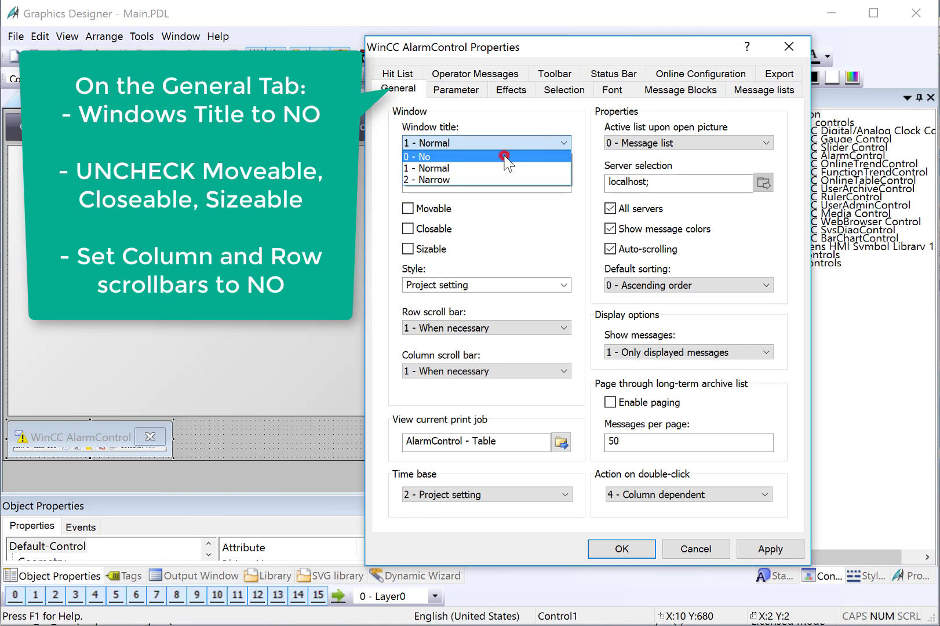
pyautogui.click(551, 328)
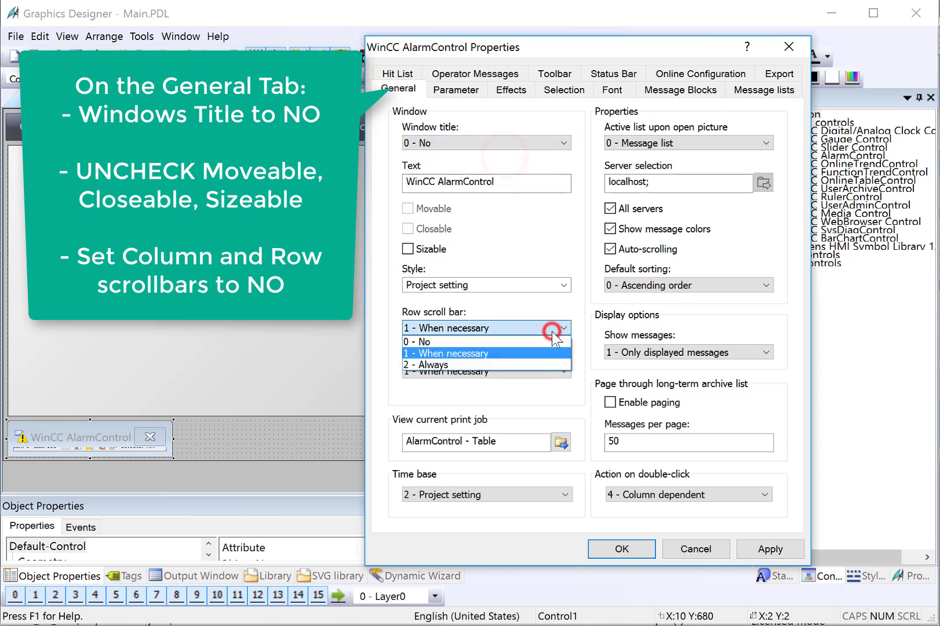
pyautogui.click(518, 343)
pyautogui.click(525, 370)
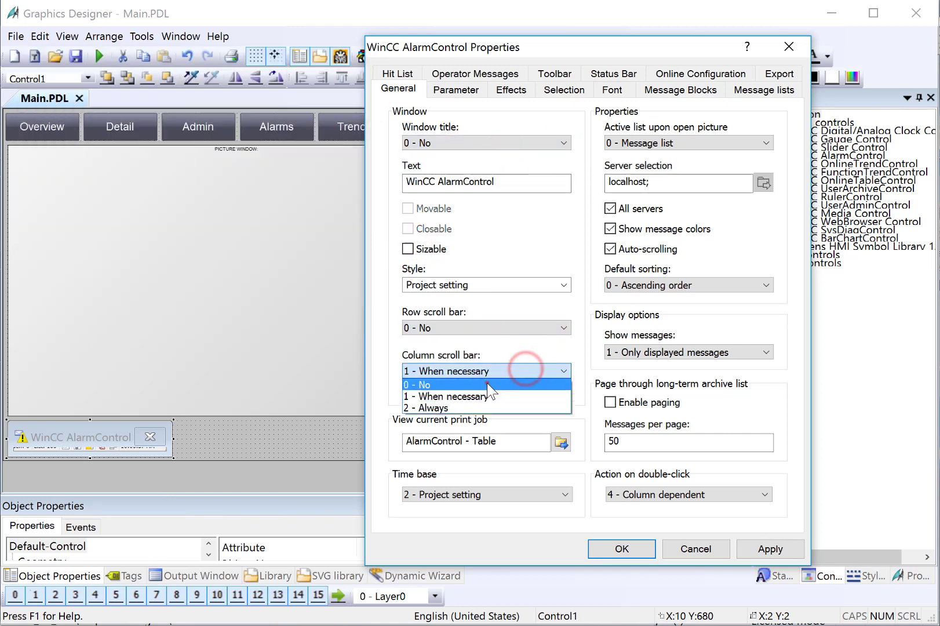
pyautogui.click(487, 384)
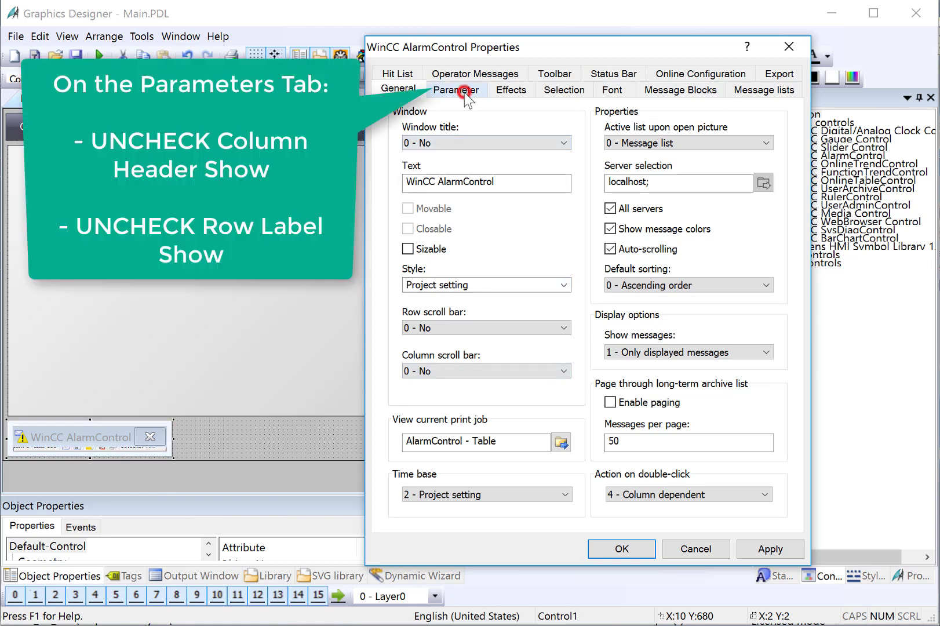
# Hide the row labels, column headers, toolbar and status bar, then apply
pyautogui.click(465, 93)
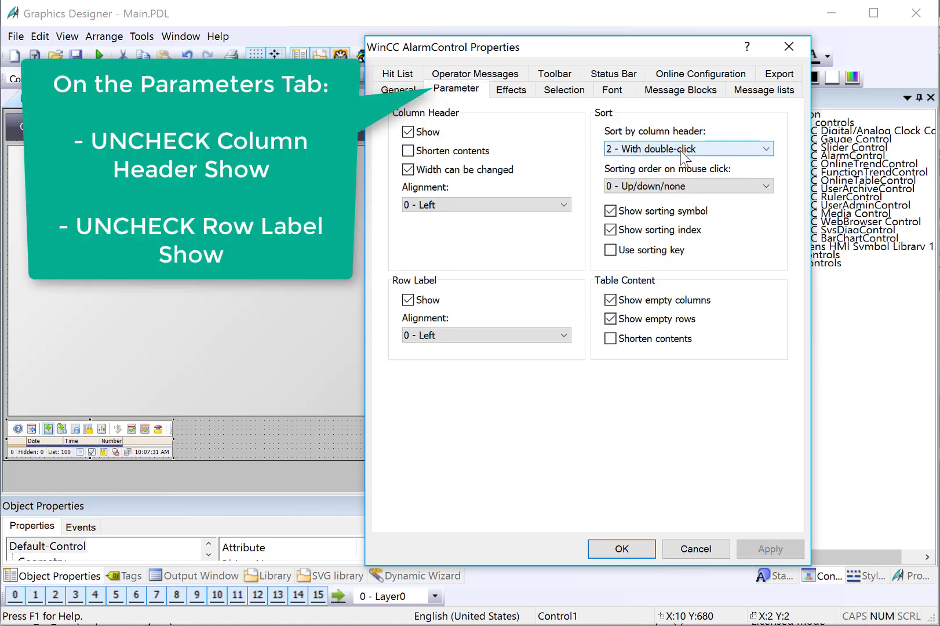
pyautogui.click(408, 300)
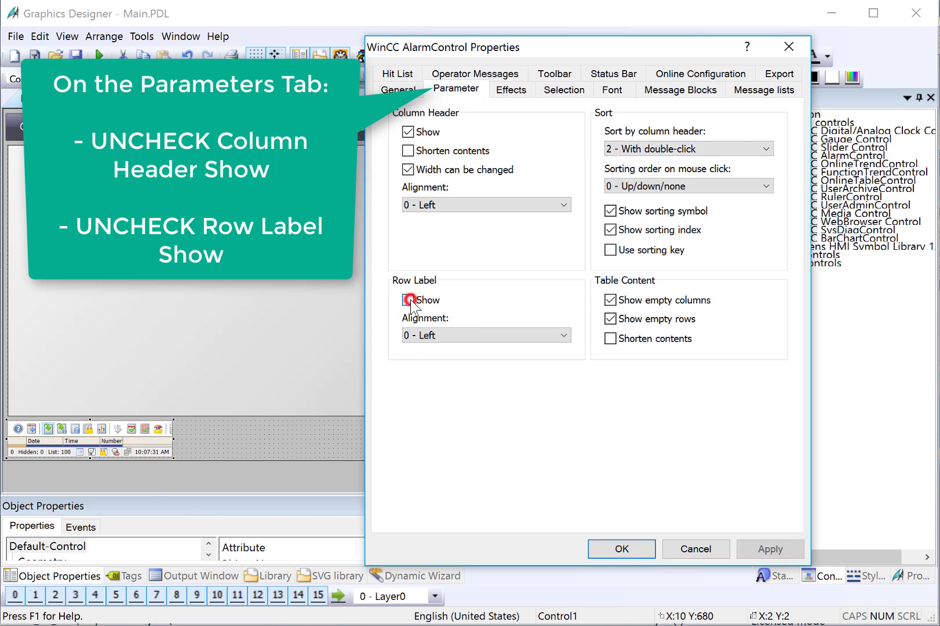
pyautogui.click(408, 132)
pyautogui.click(553, 74)
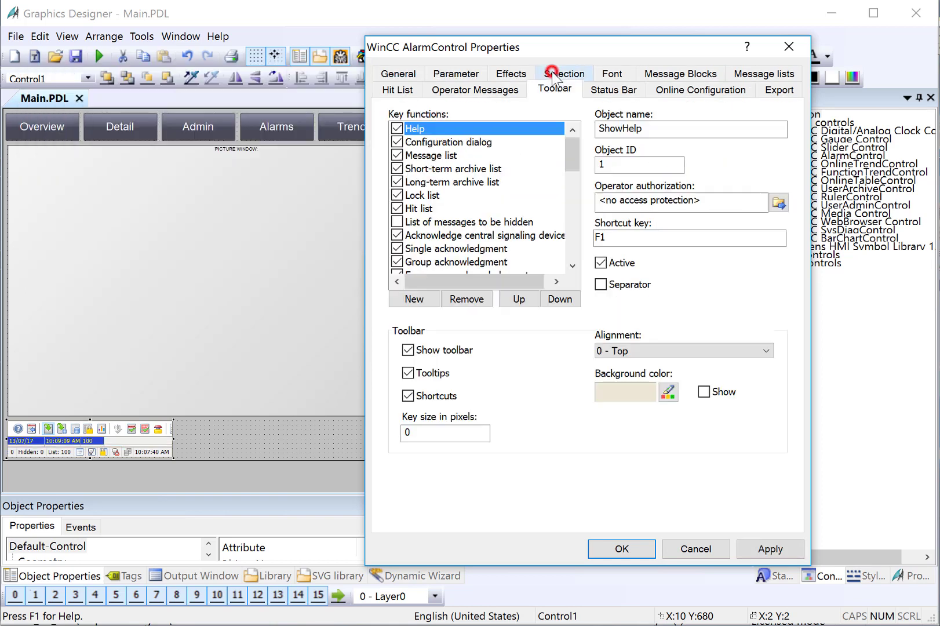
pyautogui.click(418, 351)
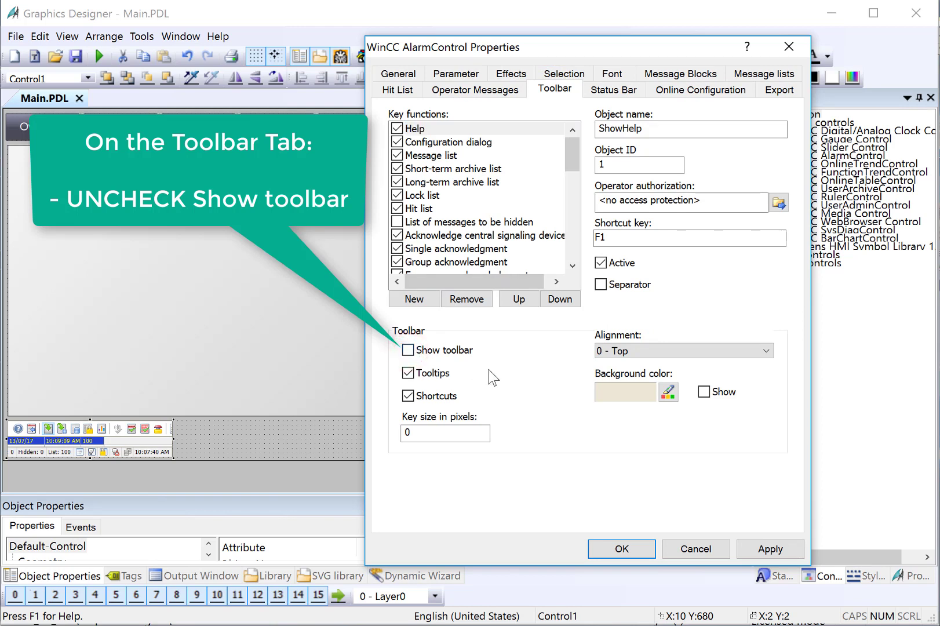
pyautogui.click(613, 90)
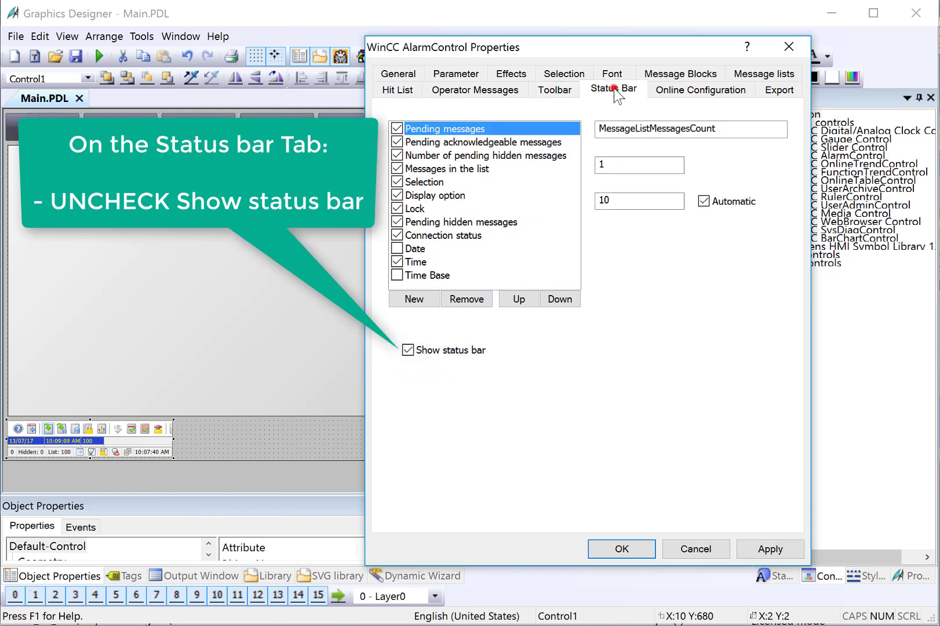
pyautogui.click(432, 349)
pyautogui.click(770, 554)
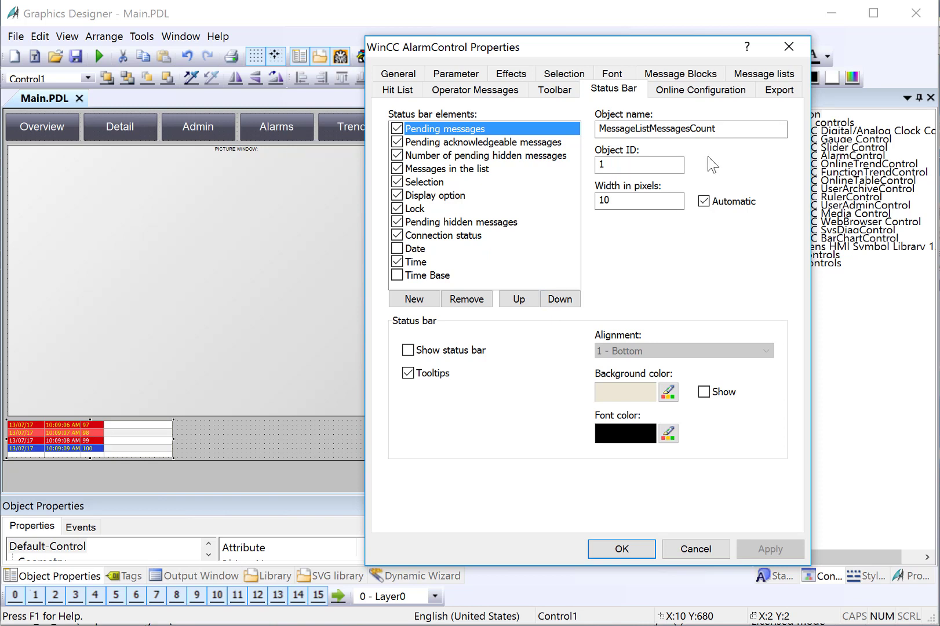
# Swap the Number block for Message text in the displayed message blocks and apply
pyautogui.click(758, 76)
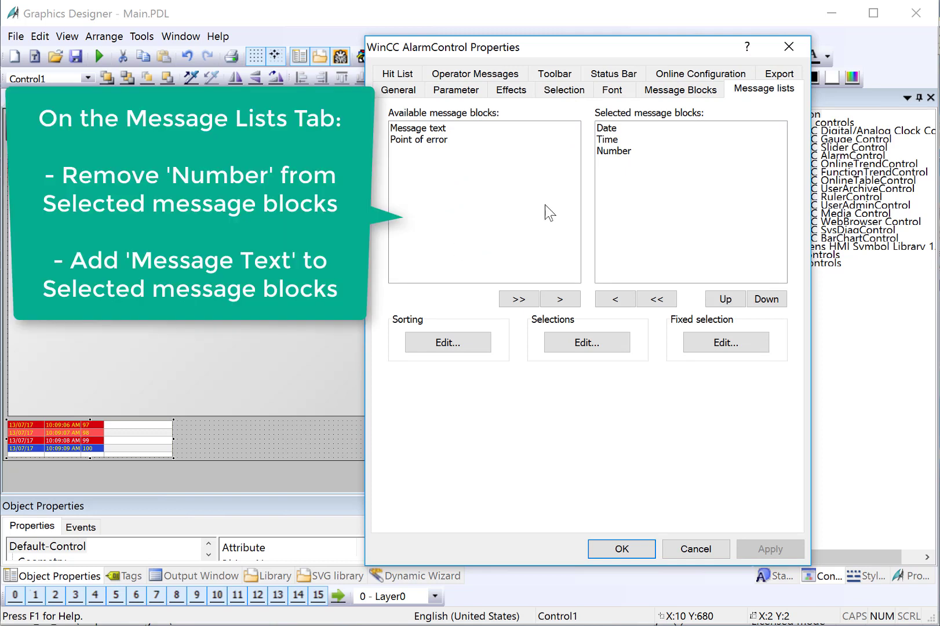
pyautogui.click(613, 152)
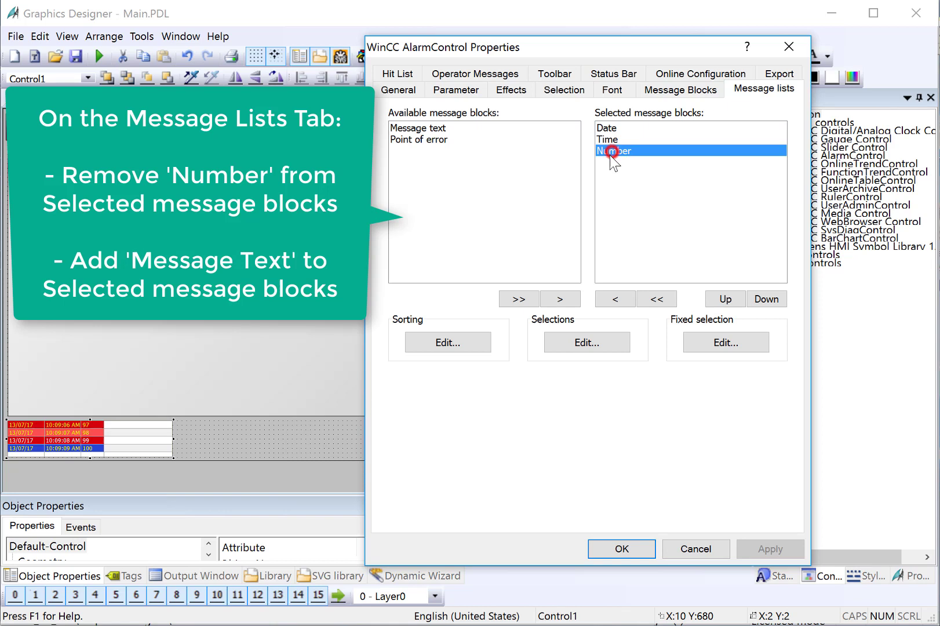
pyautogui.click(615, 298)
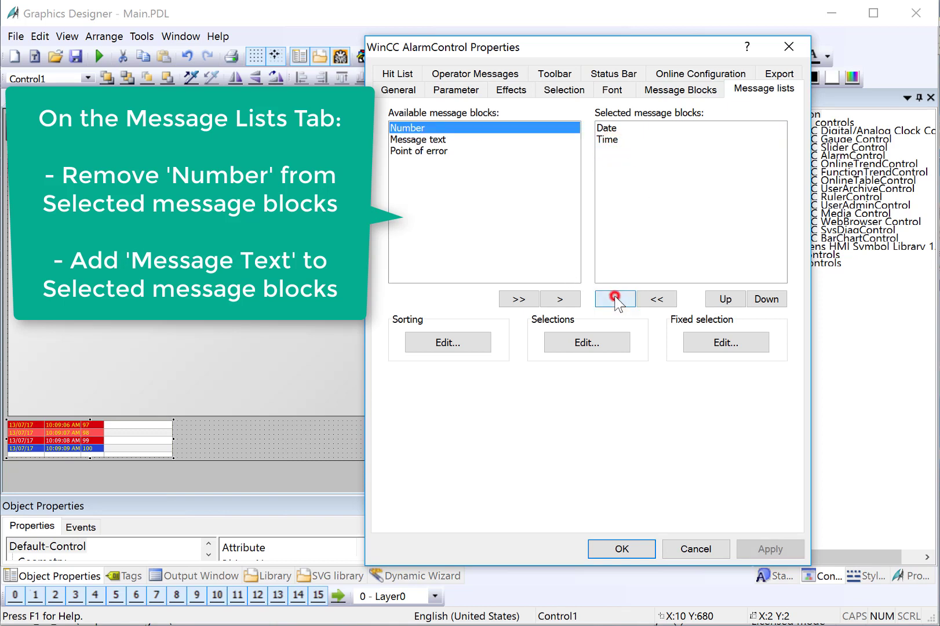
pyautogui.click(415, 144)
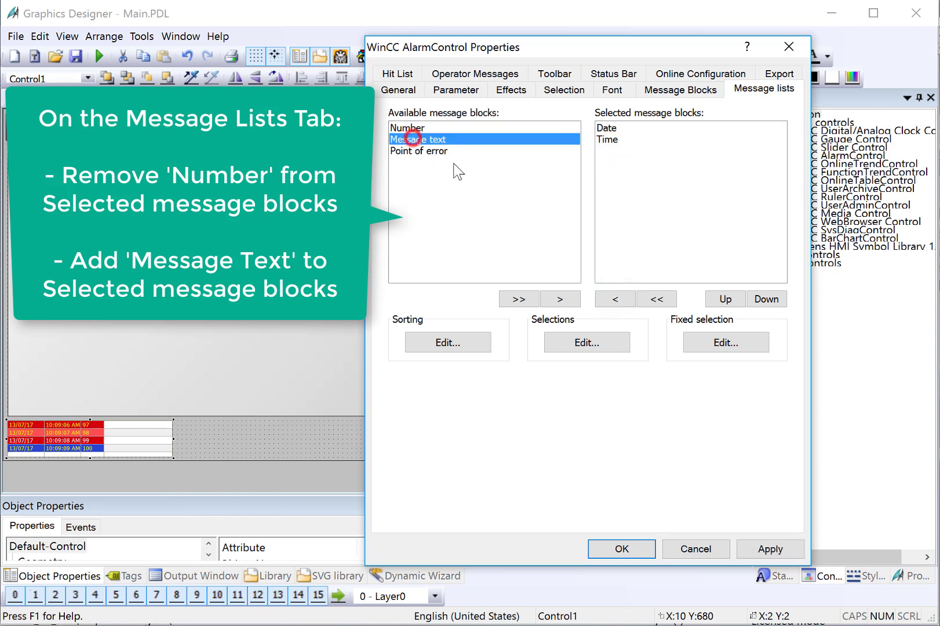
pyautogui.click(569, 306)
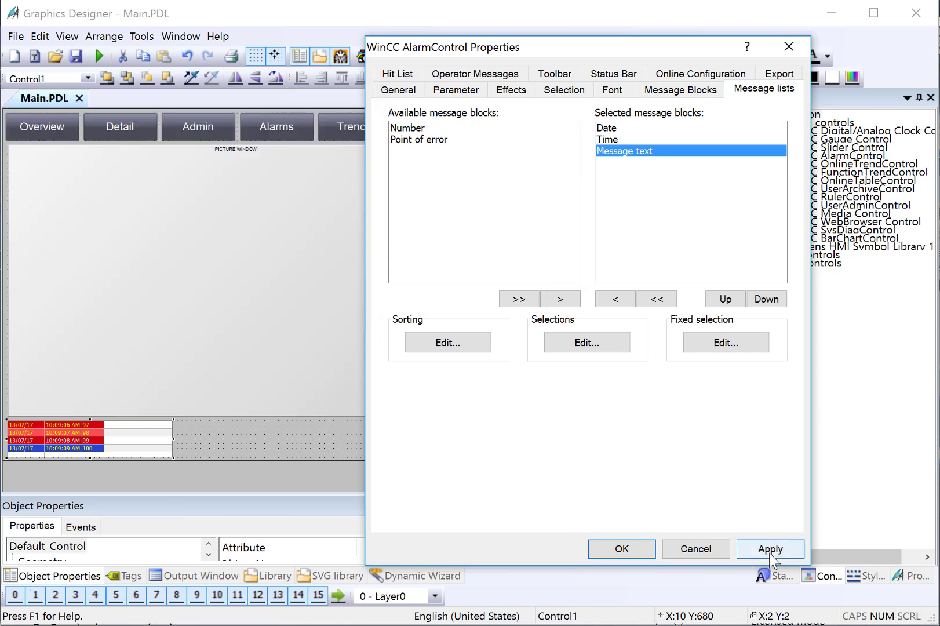
pyautogui.click(769, 550)
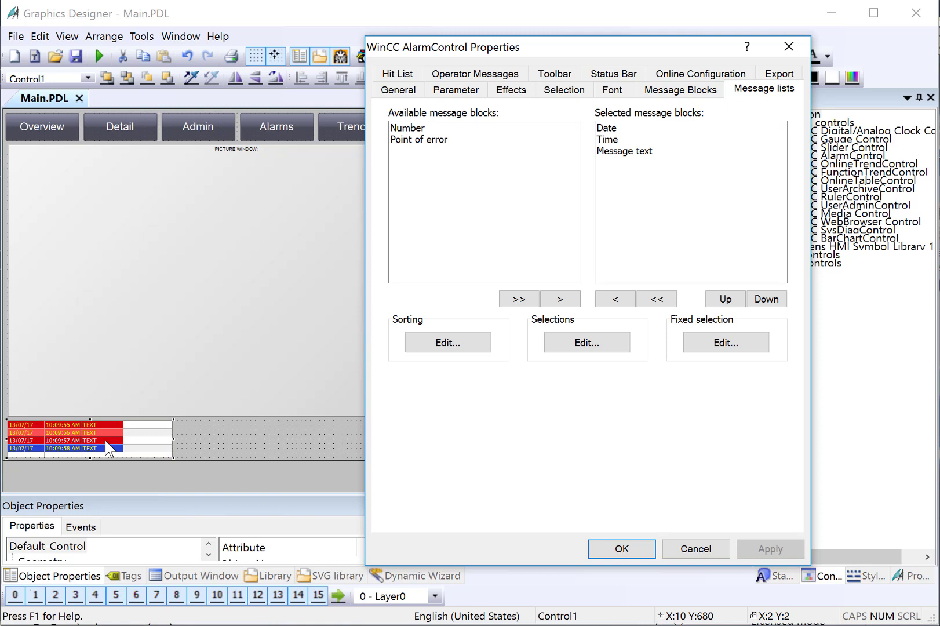
# Close the alarm settings, lower the banner's top edge and extend Picture Window1 down to it
pyautogui.click(621, 549)
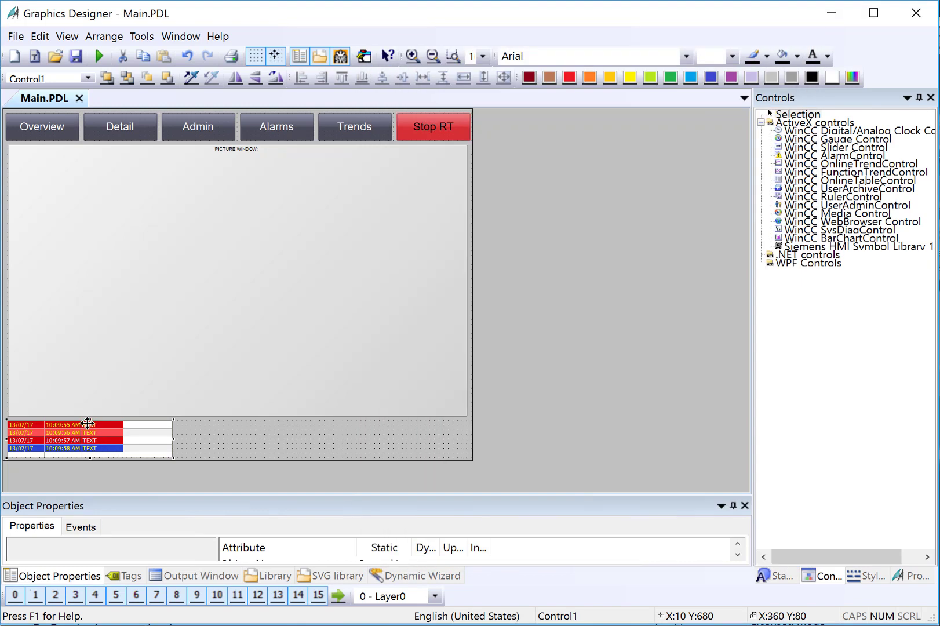
pyautogui.moveTo(91, 419); pyautogui.dragTo(89, 428)
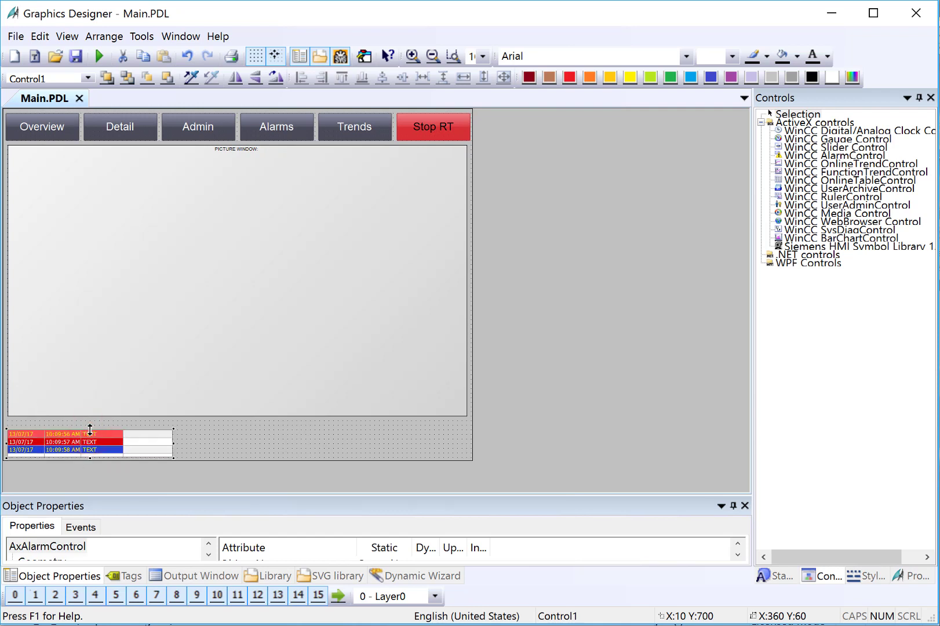
pyautogui.click(197, 391)
pyautogui.moveTo(236, 416); pyautogui.dragTo(236, 426)
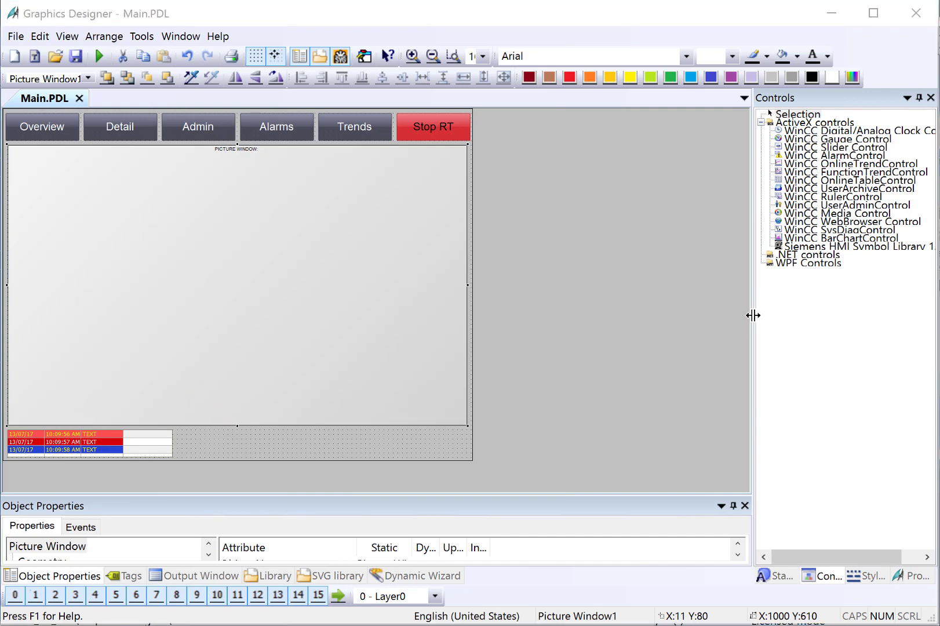
pyautogui.moveTo(753, 315); pyautogui.dragTo(665, 322)
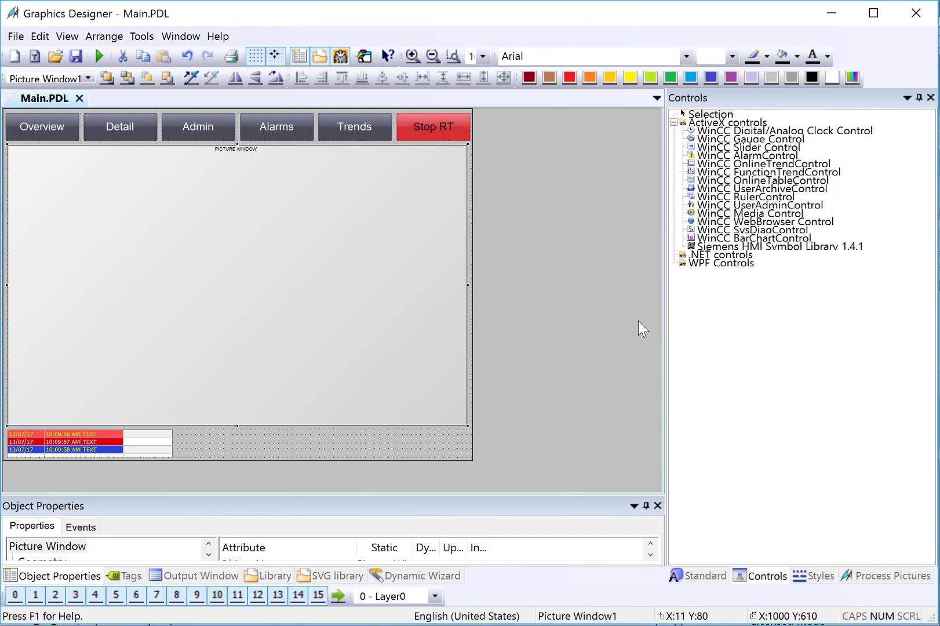
# Draw a static text box right of the alarm banner reading 'Page Name'
pyautogui.click(701, 575)
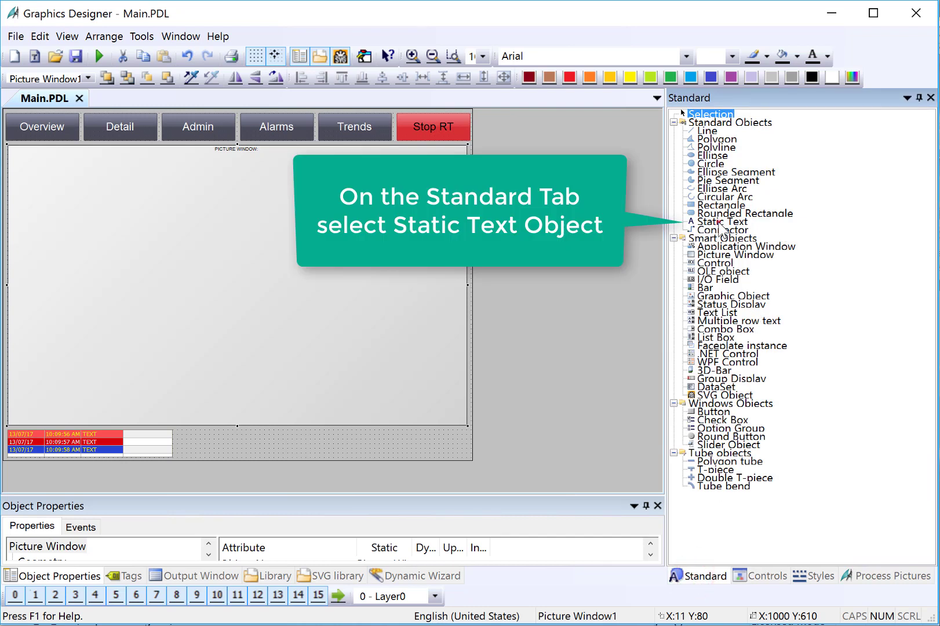
pyautogui.click(720, 223)
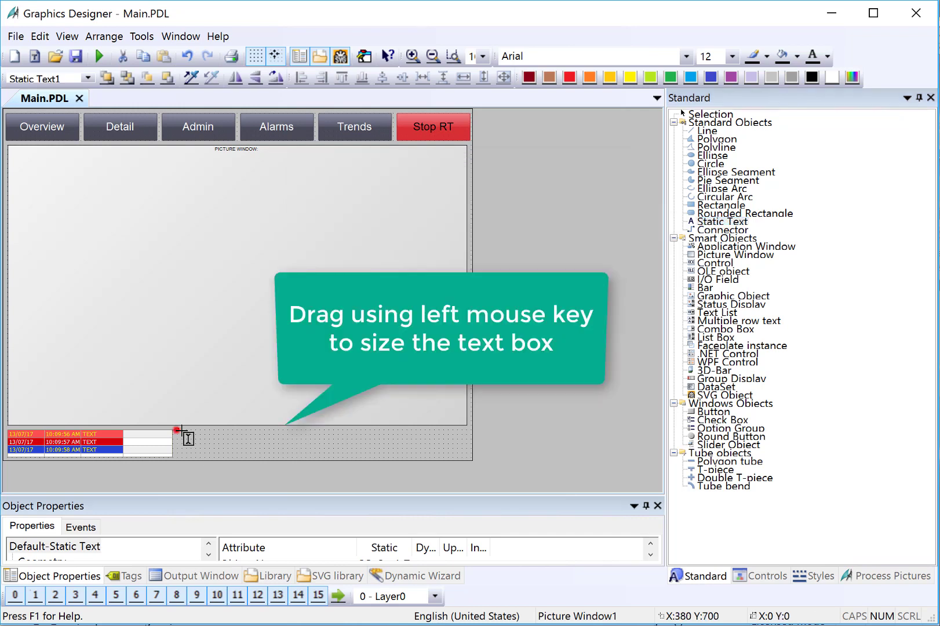
pyautogui.moveTo(177, 429); pyautogui.dragTo(298, 458)
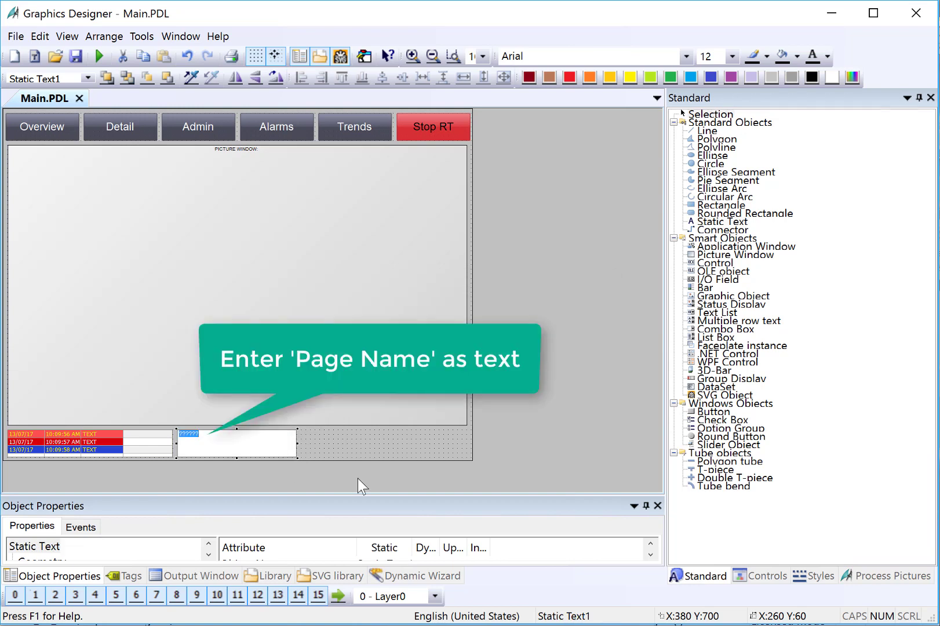
pyautogui.write('Page Name')
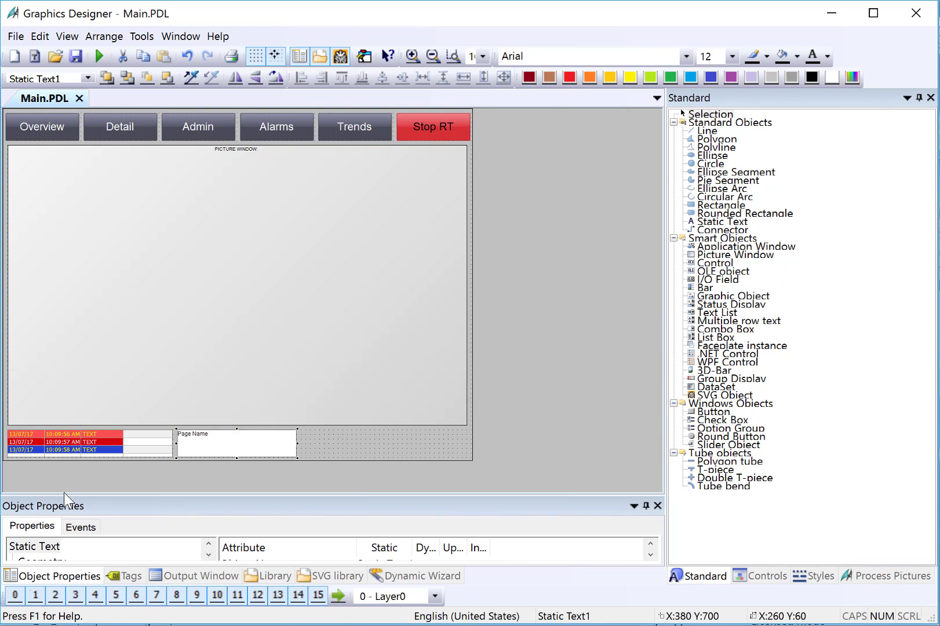
# Set the Page Name label to font size 24, centred horizontally and vertically
pyautogui.moveTo(64, 495); pyautogui.dragTo(75, 387)
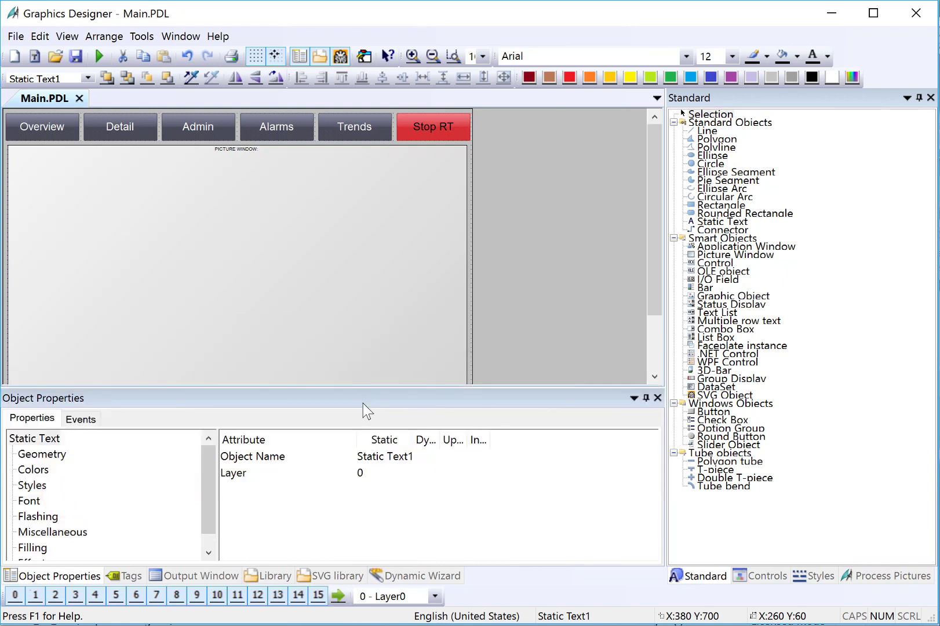
pyautogui.moveTo(654, 296); pyautogui.dragTo(651, 380)
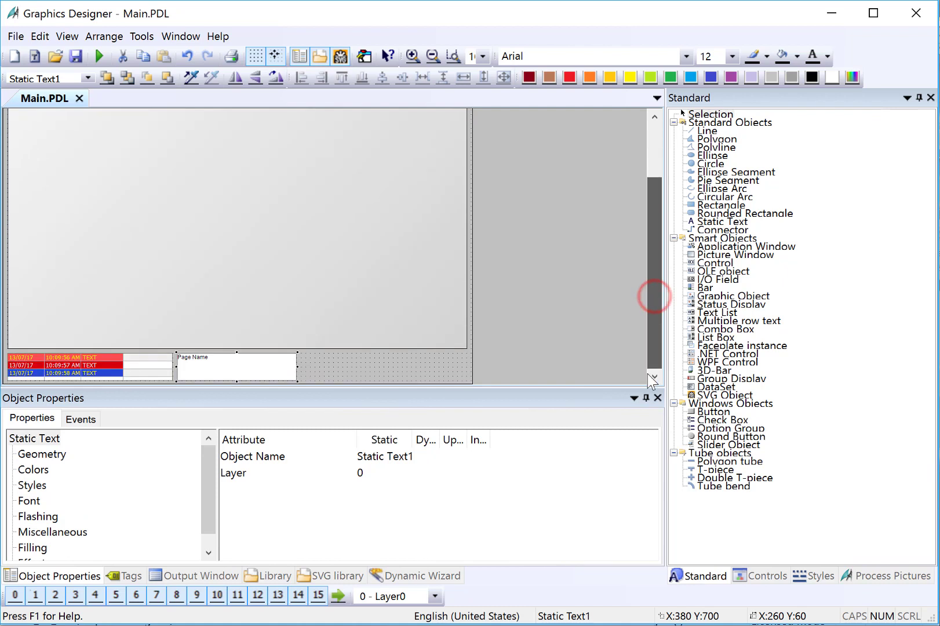
pyautogui.click(29, 500)
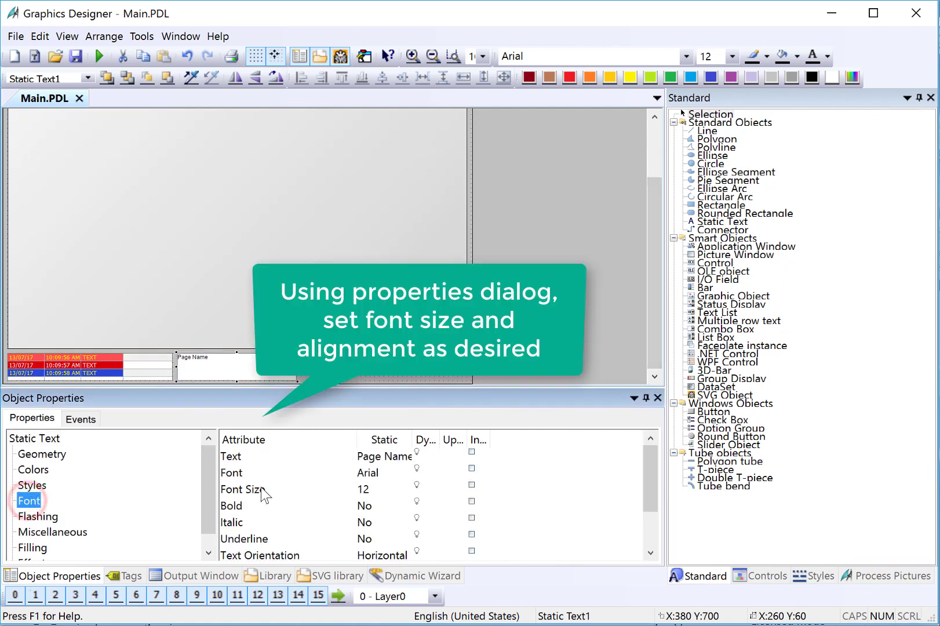
pyautogui.doubleClick(258, 489)
pyautogui.write('24')
pyautogui.press('Return')
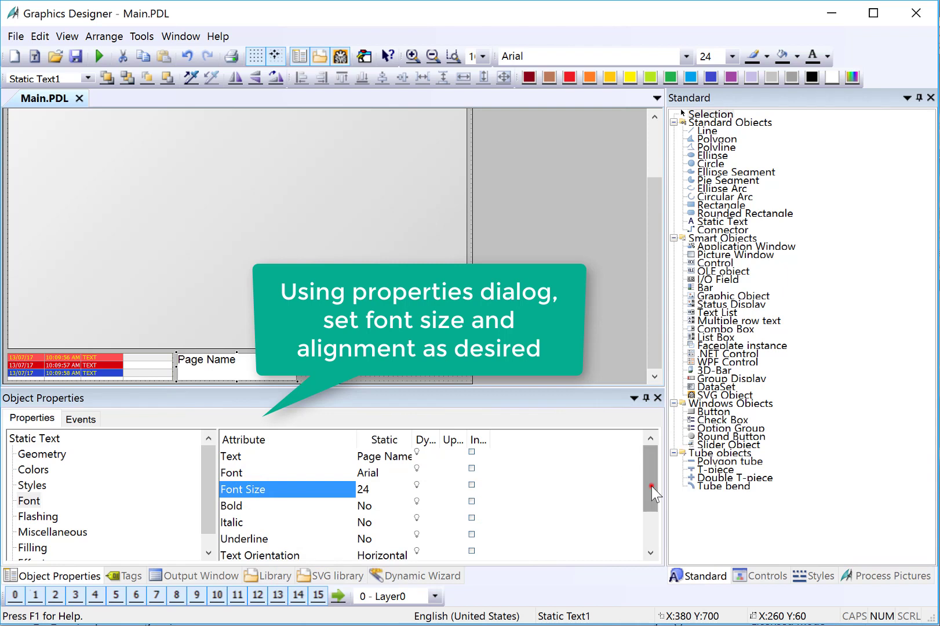
pyautogui.moveTo(651, 485); pyautogui.dragTo(652, 509)
pyautogui.click(258, 523)
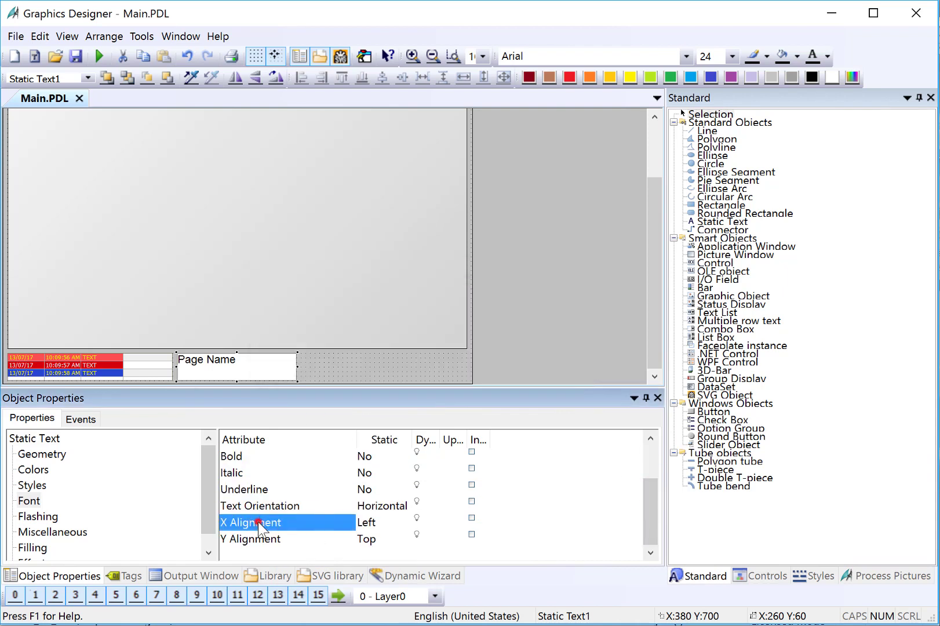
pyautogui.doubleClick(258, 523)
pyautogui.click(294, 520)
pyautogui.doubleClick(267, 539)
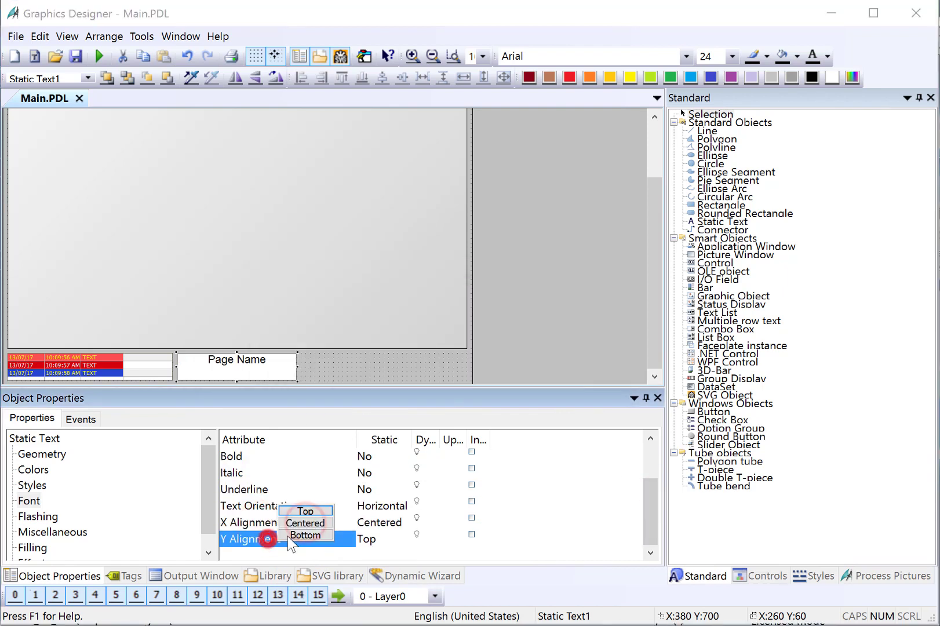
pyautogui.click(304, 522)
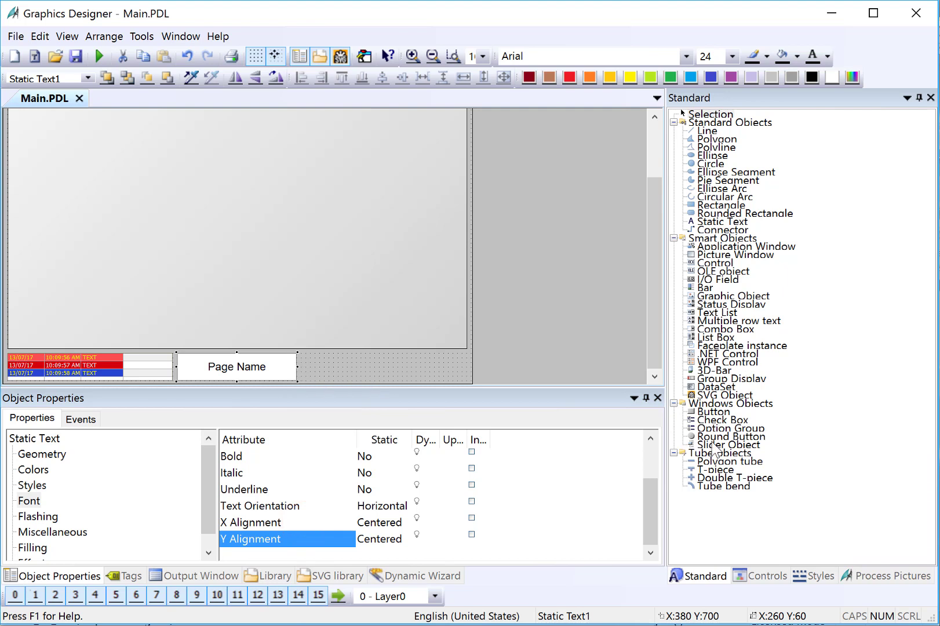
# Draw a static text box at the bottom right reading 'User Name'
pyautogui.click(713, 221)
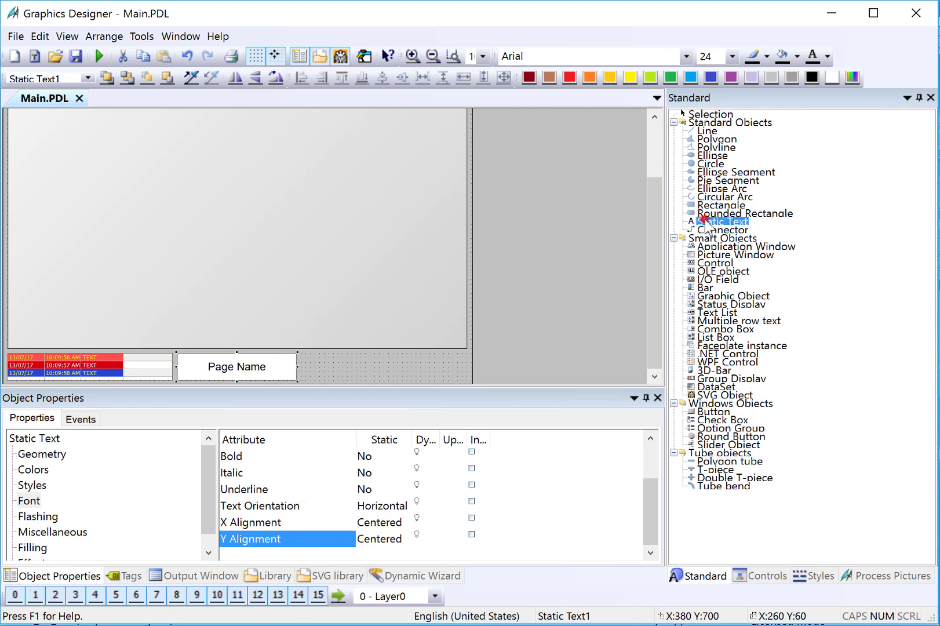
pyautogui.click(373, 350)
pyautogui.moveTo(396, 358); pyautogui.dragTo(467, 367)
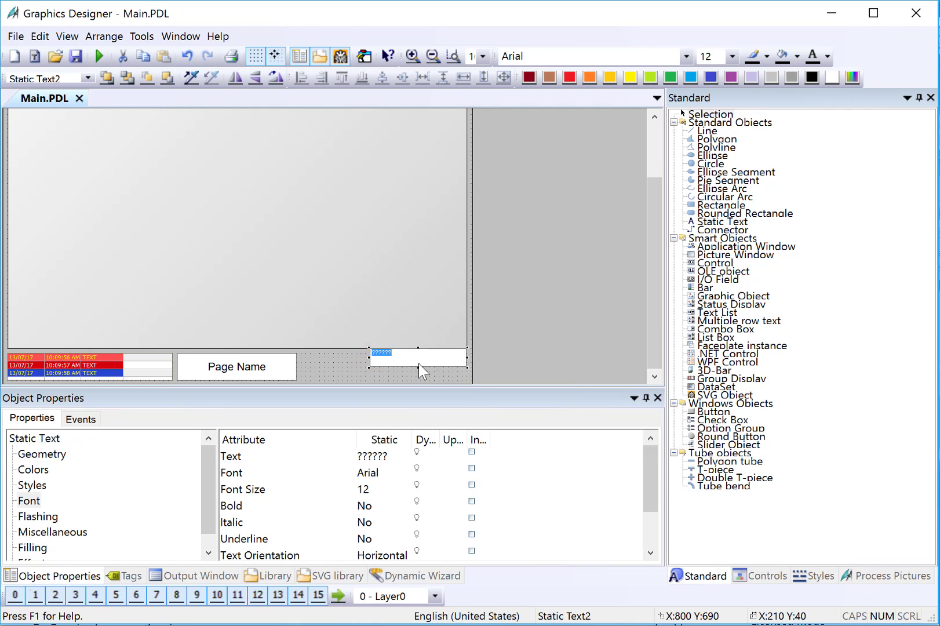
pyautogui.click(306, 454)
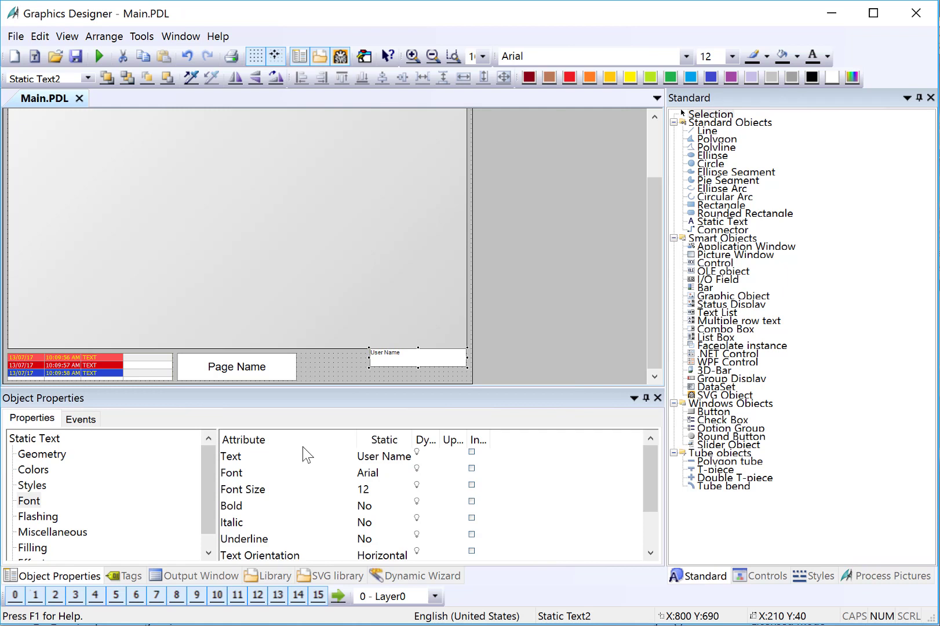
# Centre the User Name label's text horizontally and vertically
pyautogui.scroll(-1, 302, 446)
pyautogui.doubleClick(247, 520)
pyautogui.click(268, 519)
pyautogui.click(261, 539)
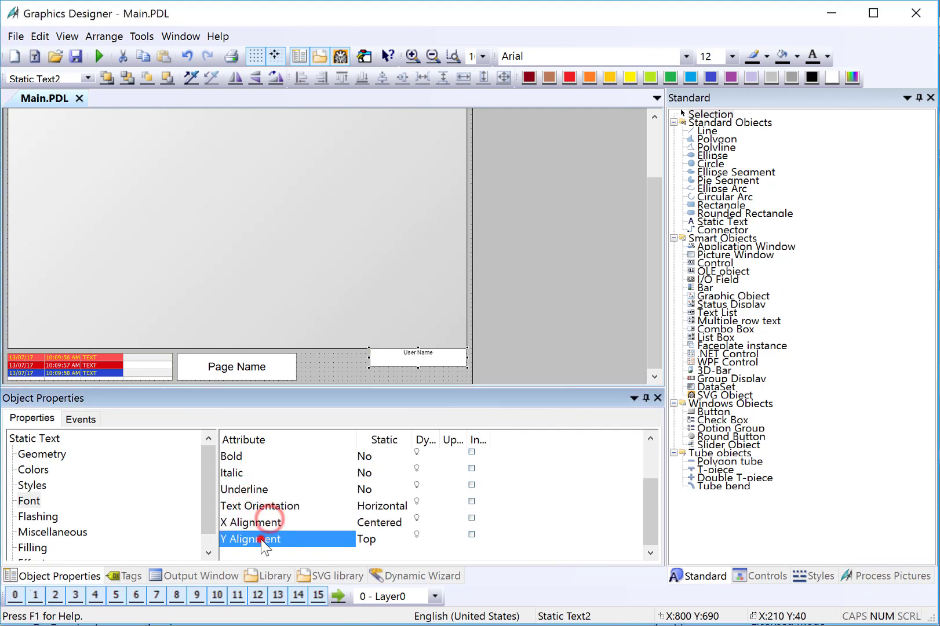
pyautogui.doubleClick(261, 540)
pyautogui.click(263, 521)
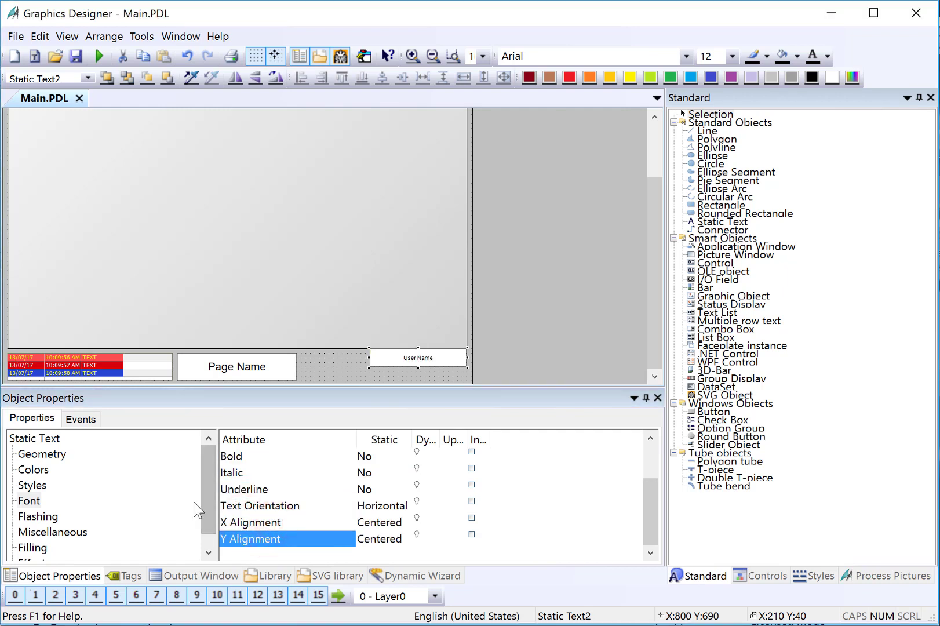
# Set the User Name label's font size to 18 and nudge it down slightly
pyautogui.click(29, 501)
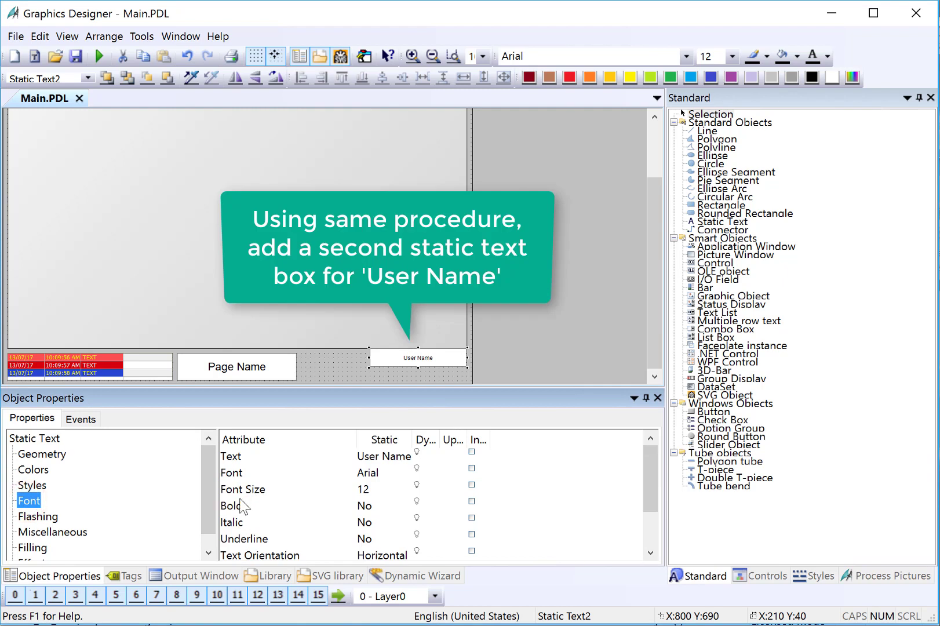
pyautogui.doubleClick(243, 490)
pyautogui.write('1')
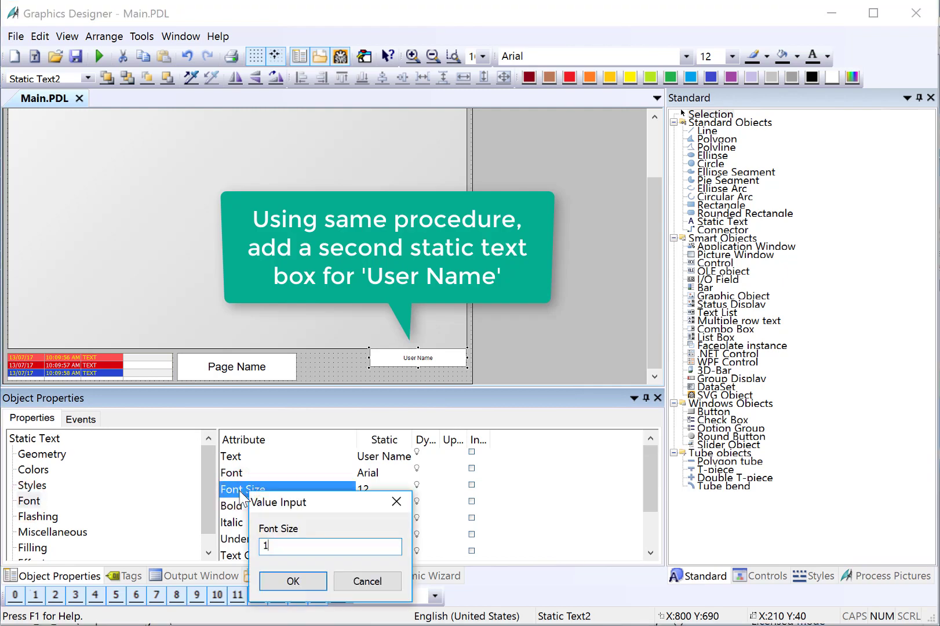
pyautogui.write('8')
pyautogui.press('Return')
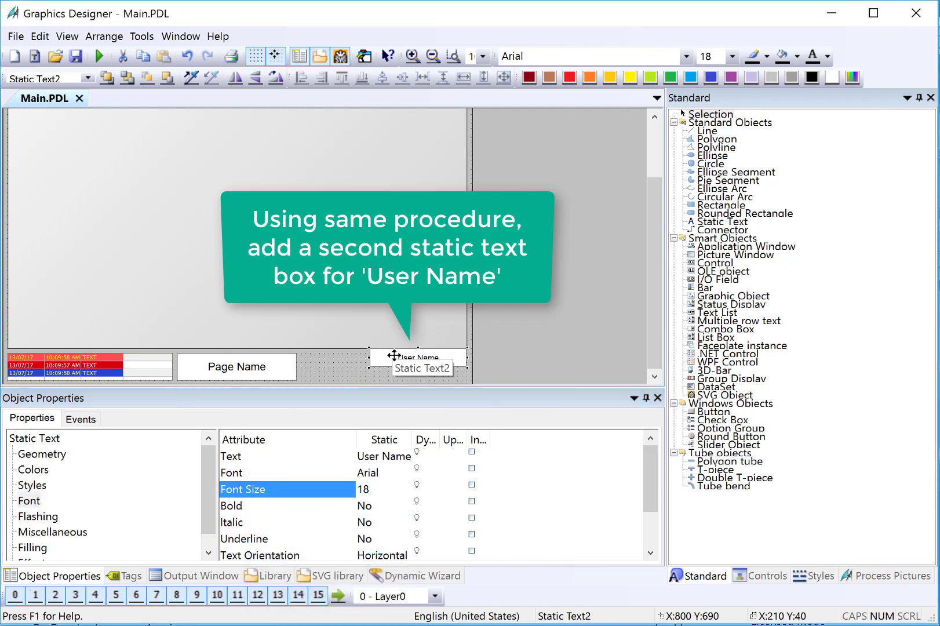
pyautogui.click(394, 355)
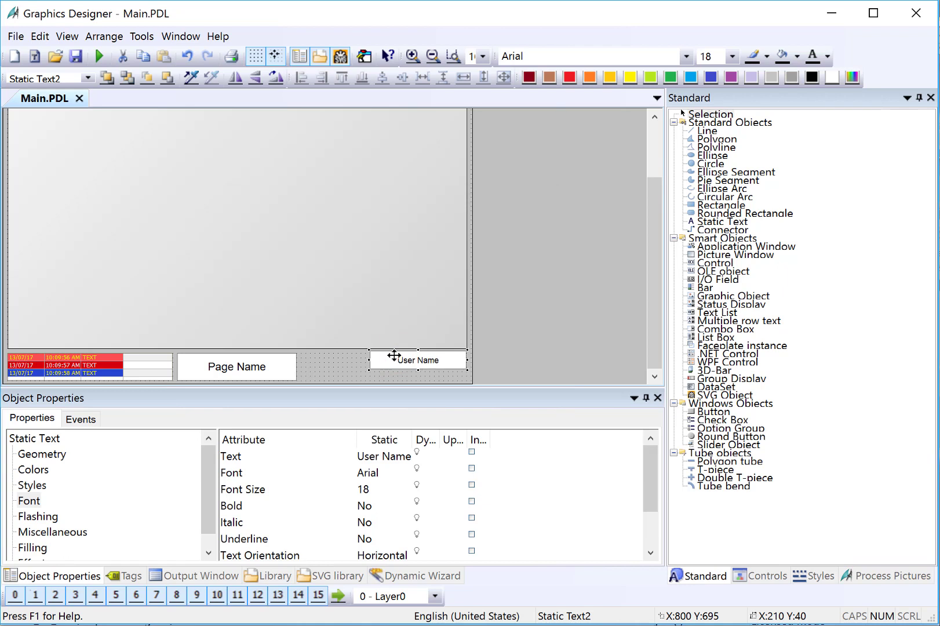
pyautogui.press('Down')
pyautogui.press('Down')
pyautogui.press('Down')
pyautogui.press('Down')
pyautogui.press('Down')
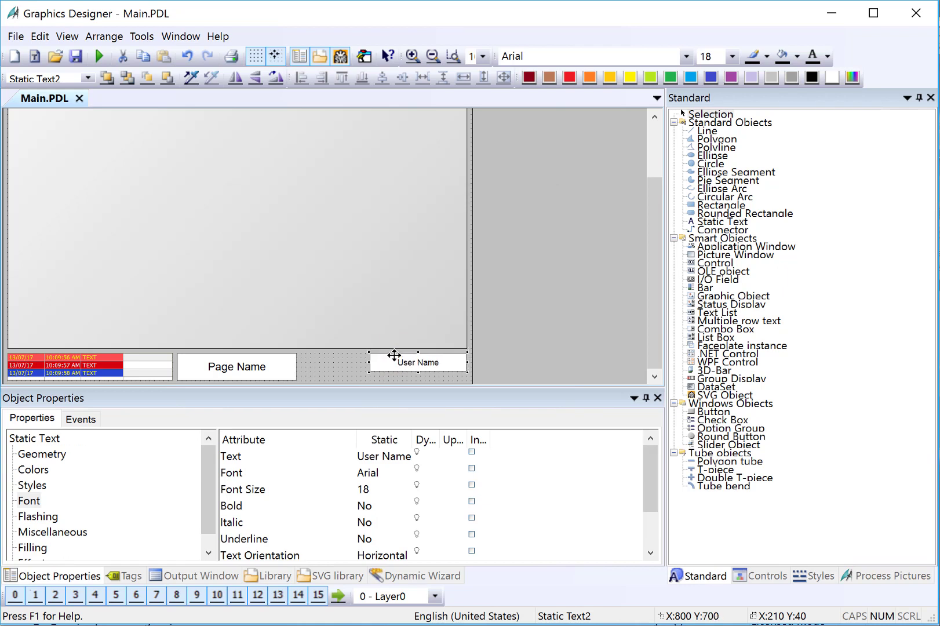
pyautogui.press('Escape')
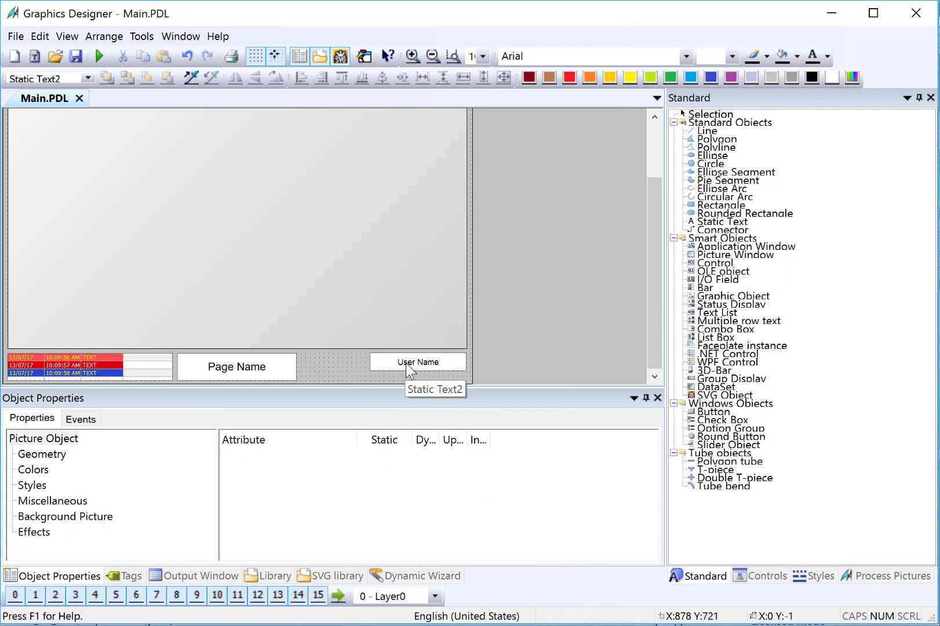
# Draw a Windows button left of User Name and caption it LOGIN
pyautogui.click(703, 412)
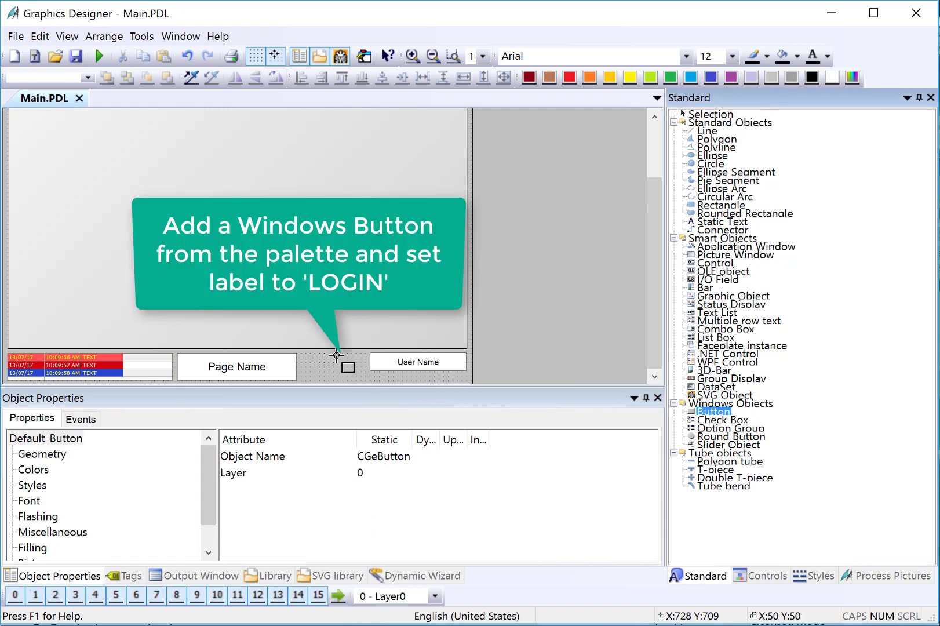
pyautogui.moveTo(338, 352); pyautogui.dragTo(369, 371)
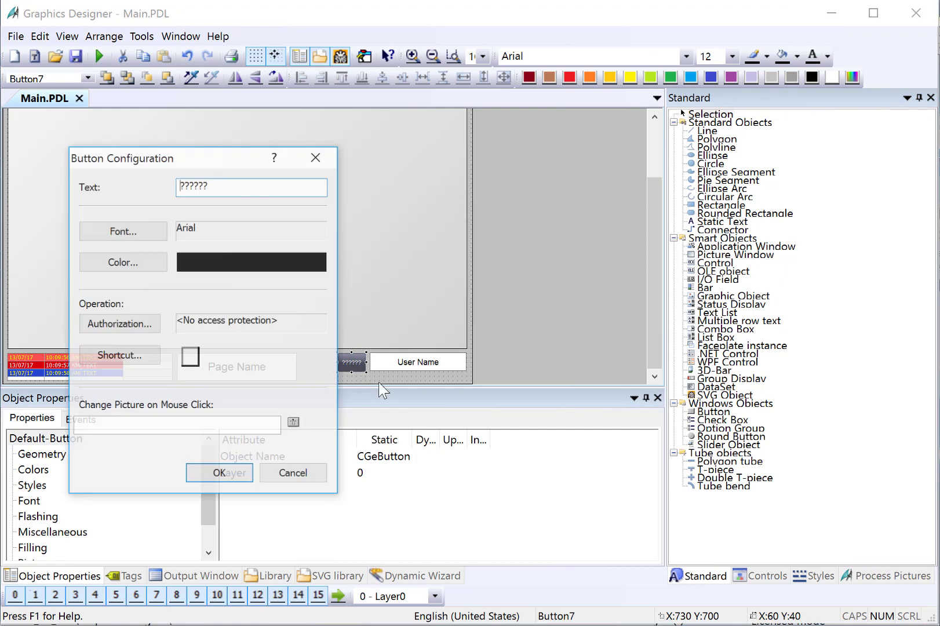
pyautogui.doubleClick(206, 187)
pyautogui.write('LOGIN')
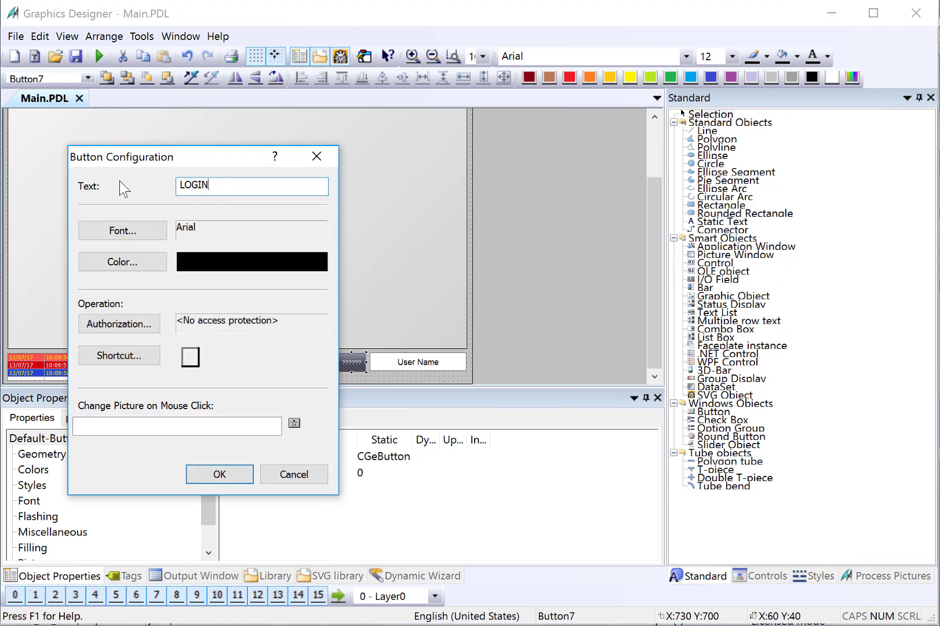
pyautogui.press('Return')
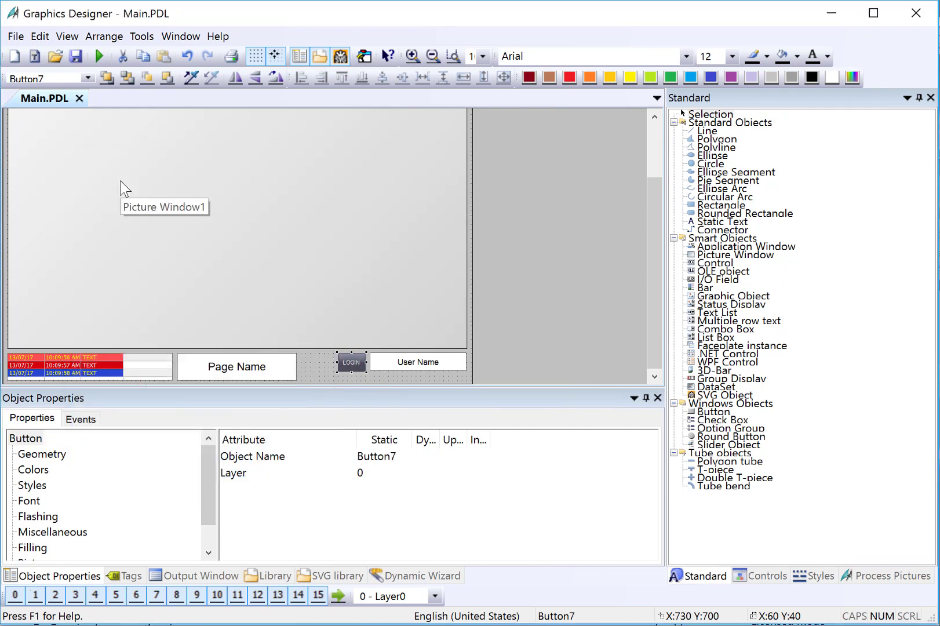
pyautogui.click(350, 374)
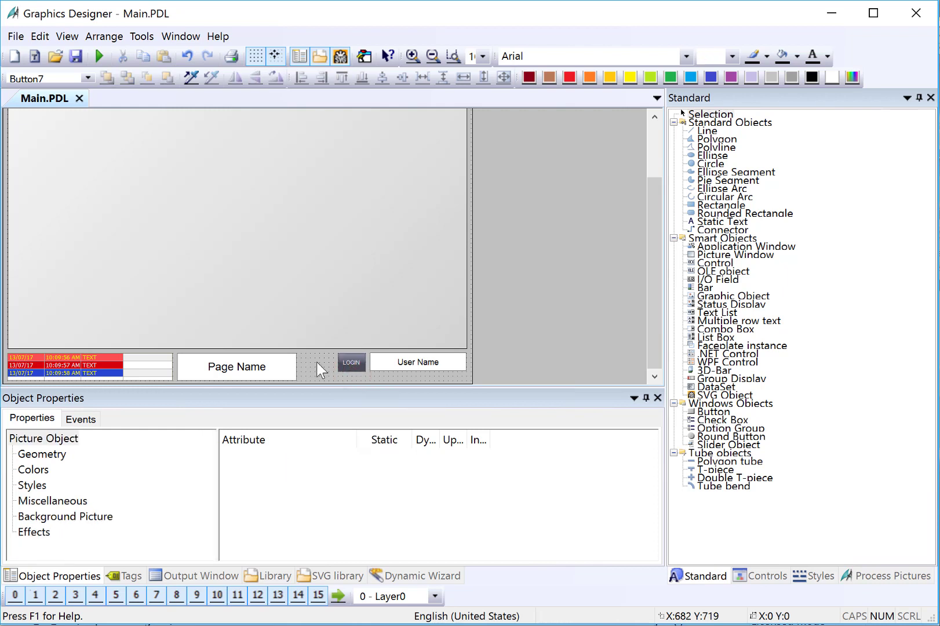
# Draw a WinCC Digital/Analog Clock Control across the bottom right of the picture
pyautogui.click(756, 575)
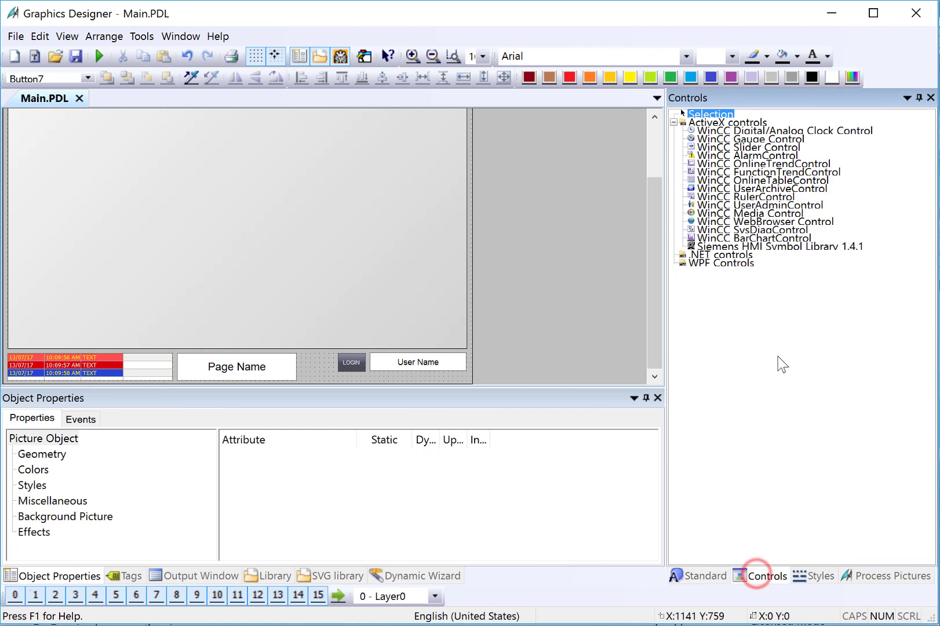
pyautogui.click(754, 131)
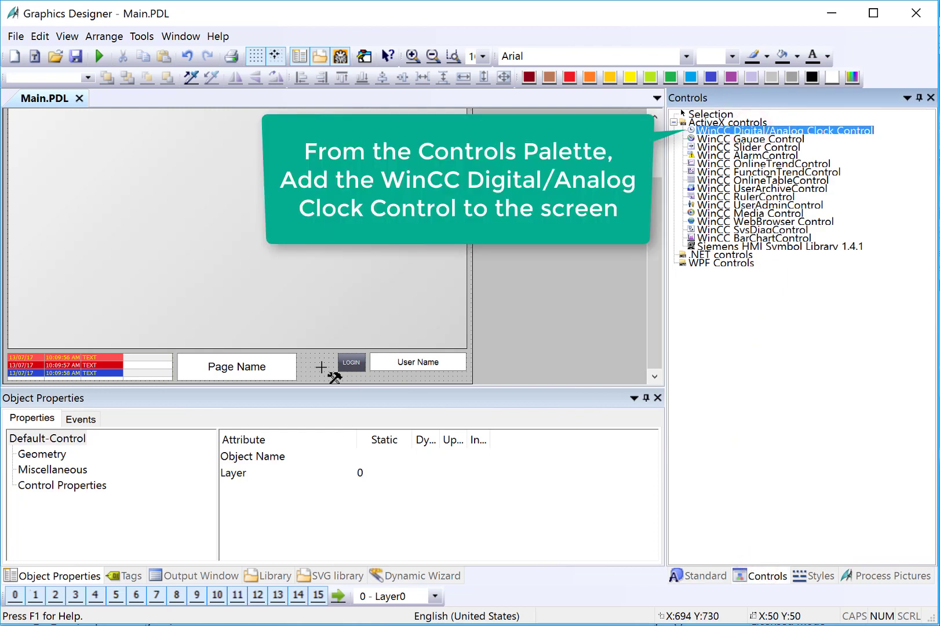
pyautogui.moveTo(319, 361); pyautogui.dragTo(466, 382)
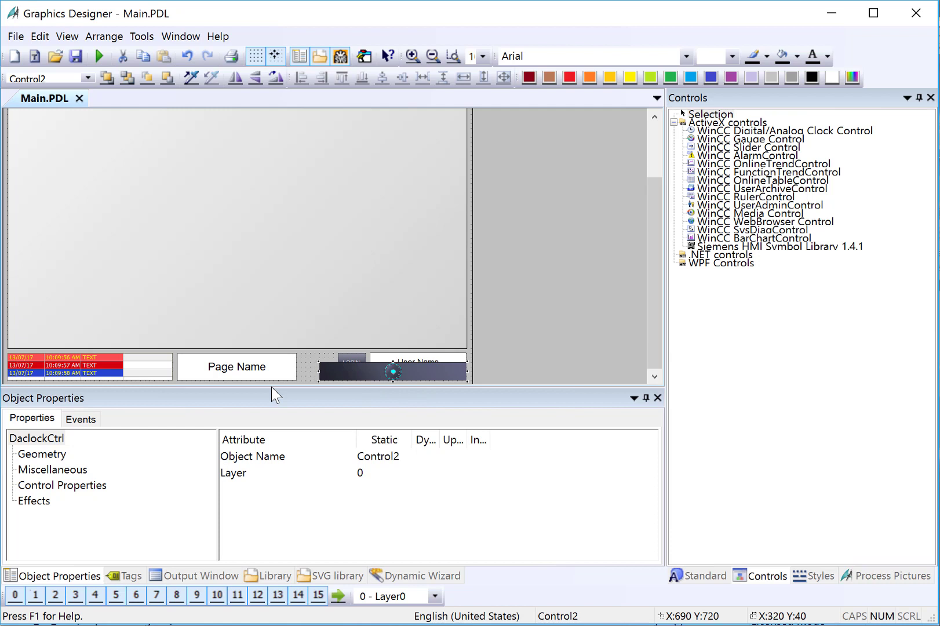
# Shorten the picture window from its bottom edge and nudge LOGIN and User Name upward
pyautogui.click(272, 301)
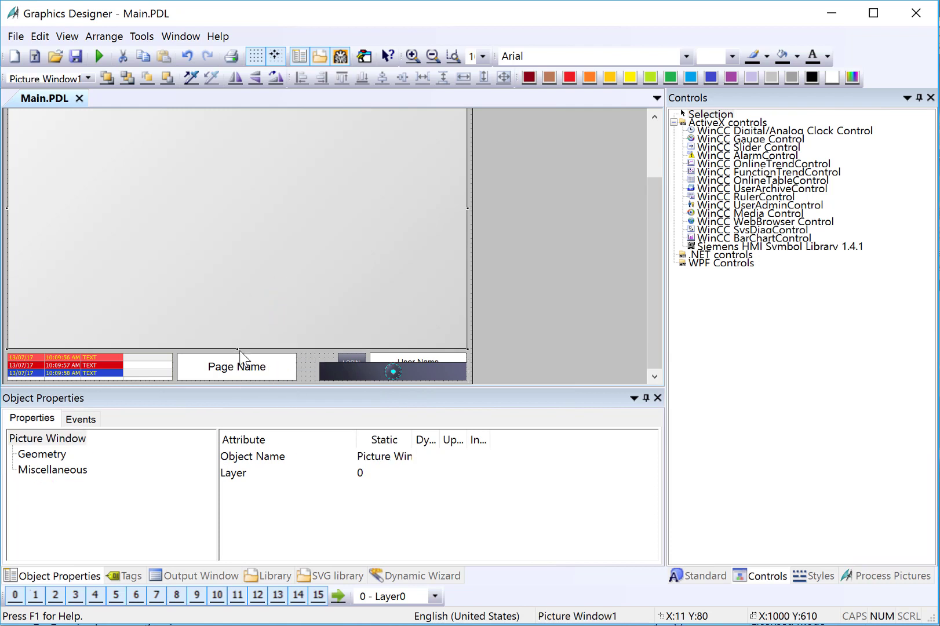
pyautogui.moveTo(236, 350); pyautogui.dragTo(240, 317)
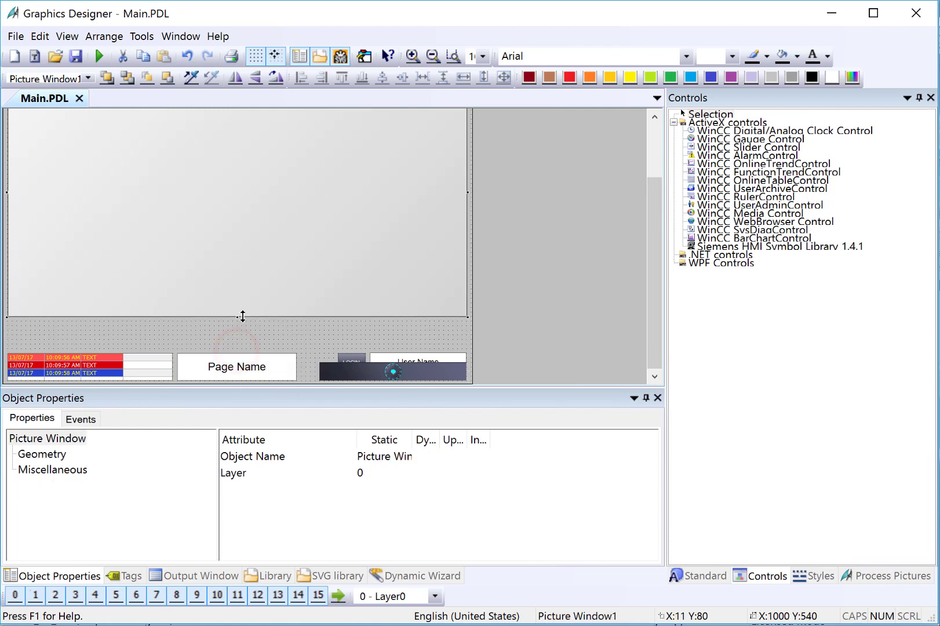
pyautogui.click(355, 360)
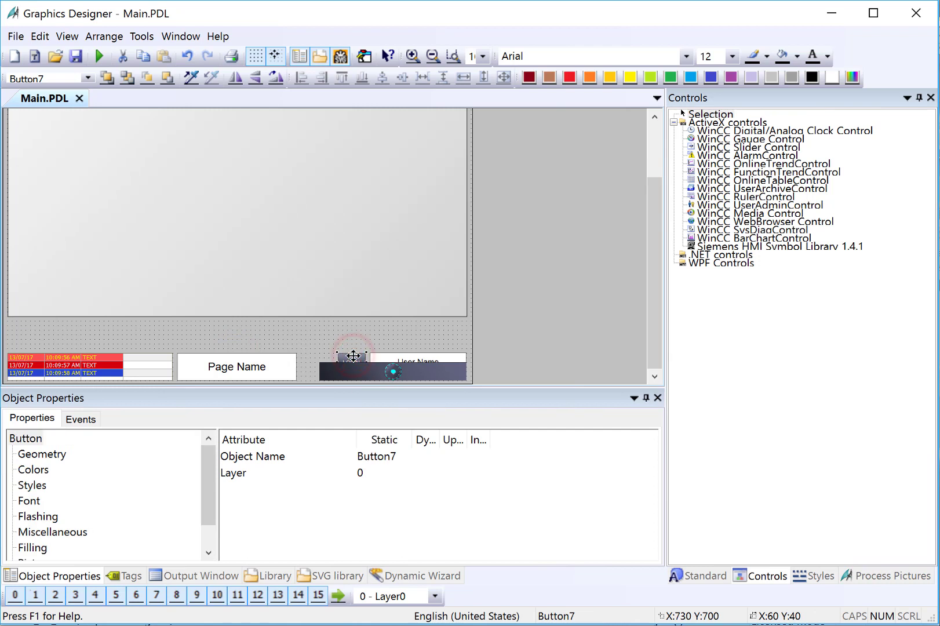
pyautogui.keyDown('shift'); pyautogui.click(410, 356); pyautogui.keyUp('shift')
pyautogui.press('Up')
pyautogui.press('Up')
pyautogui.press('Up')
pyautogui.press('Up')
pyautogui.press('Up')
pyautogui.press('Up')
pyautogui.press('Up')
pyautogui.press('Up')
pyautogui.press('Up')
pyautogui.press('Up')
pyautogui.press('Up')
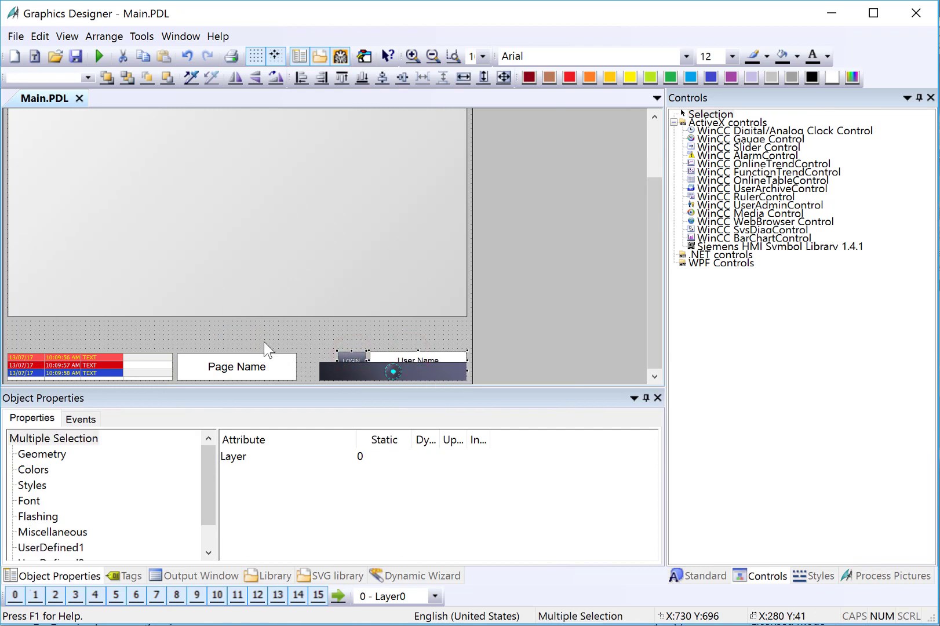
pyautogui.press('Up')
pyautogui.press('Up')
pyautogui.press('Up')
pyautogui.press('Up')
pyautogui.press('Up')
pyautogui.press('Up')
pyautogui.press('Up')
pyautogui.press('Up')
pyautogui.press('Up')
pyautogui.press('Up')
pyautogui.press('Up')
pyautogui.press('Up')
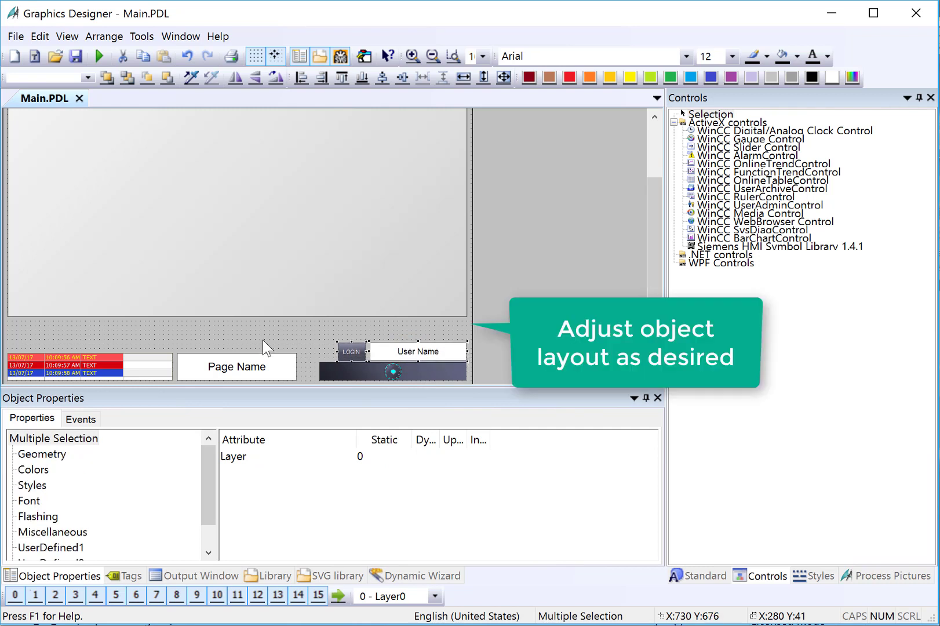
pyautogui.press('Up')
# Narrow the clock bar, widen the Page Name label, and make the alarm banner and Page Name taller
pyautogui.click(327, 372)
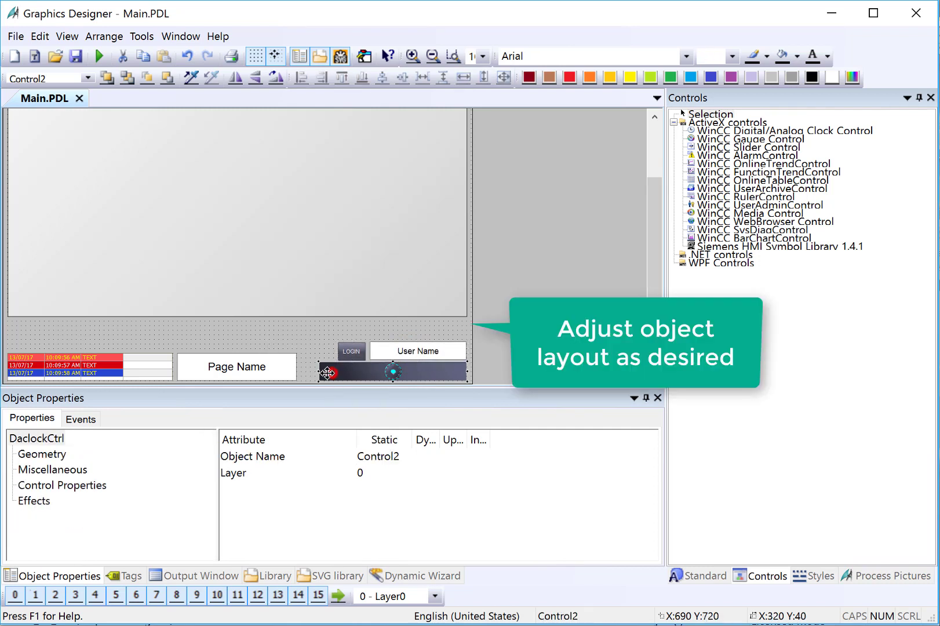
pyautogui.moveTo(319, 372); pyautogui.dragTo(340, 371)
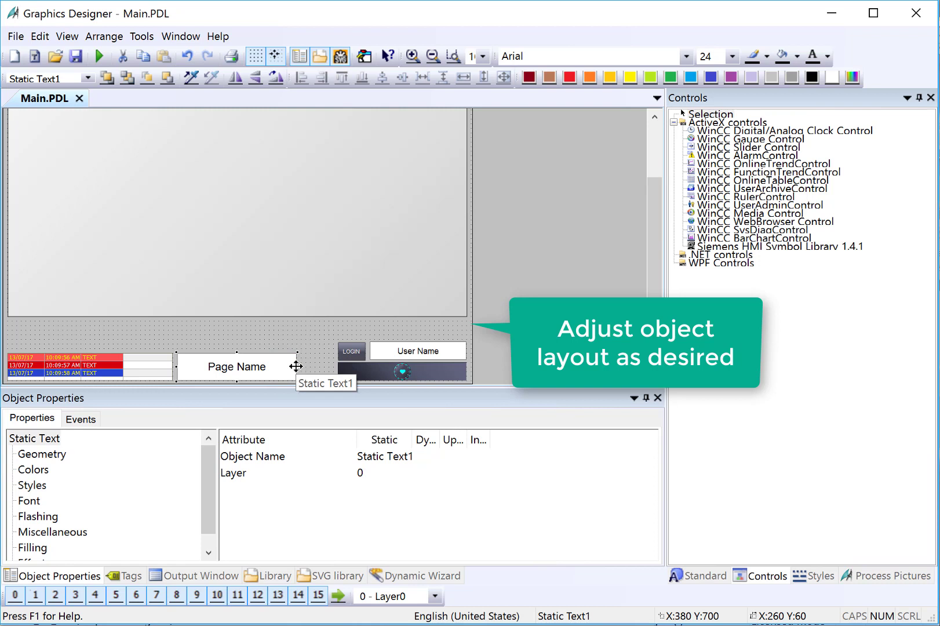
pyautogui.moveTo(297, 366); pyautogui.dragTo(334, 366)
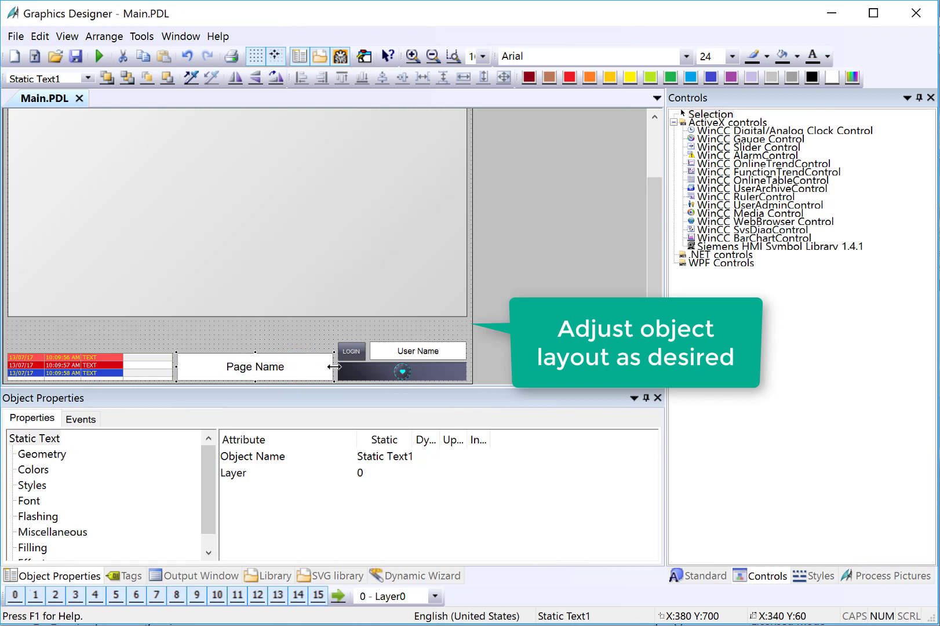
pyautogui.click(135, 360)
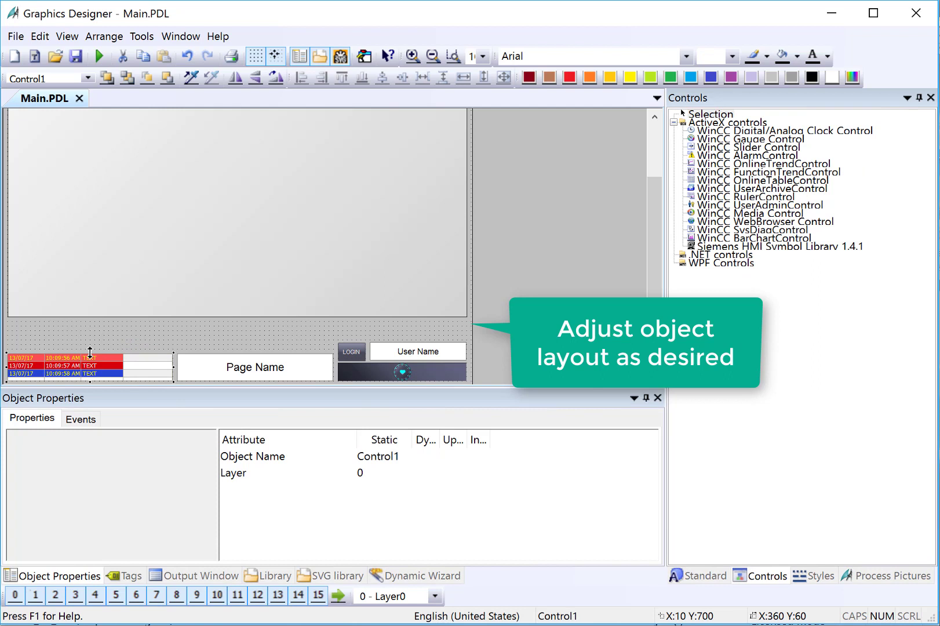
pyautogui.moveTo(90, 351); pyautogui.dragTo(92, 340)
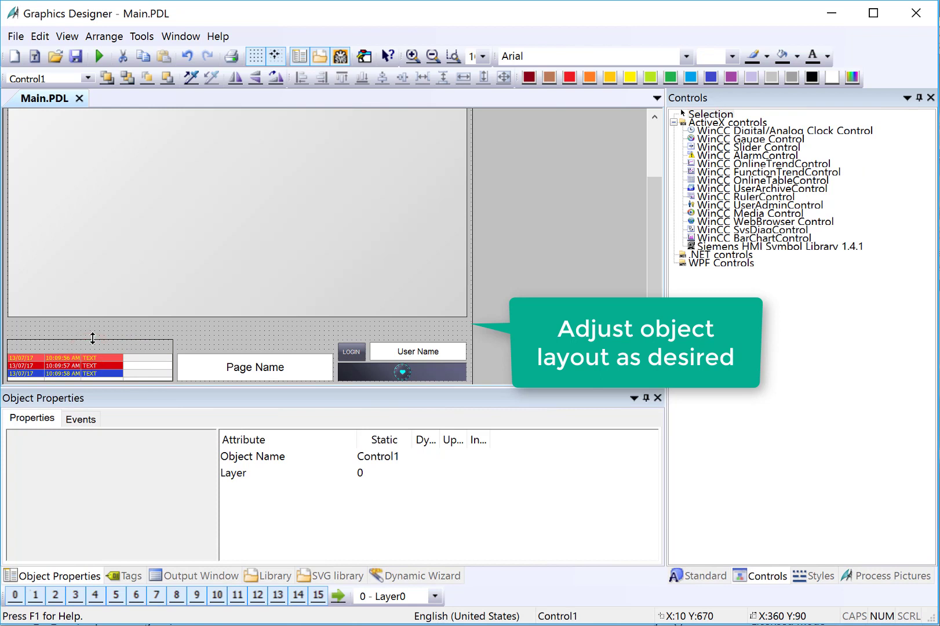
pyautogui.click(225, 360)
pyautogui.moveTo(256, 353); pyautogui.dragTo(256, 341)
# Stretch the picture window's bottom edge down to meet the bottom-bar objects
pyautogui.click(211, 298)
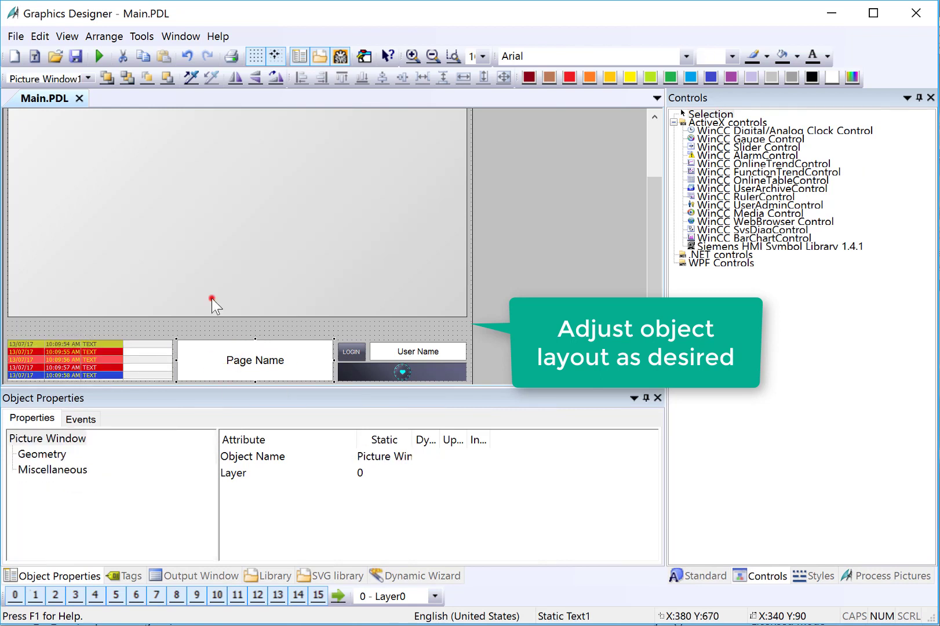
pyautogui.click(235, 318)
pyautogui.click(236, 317)
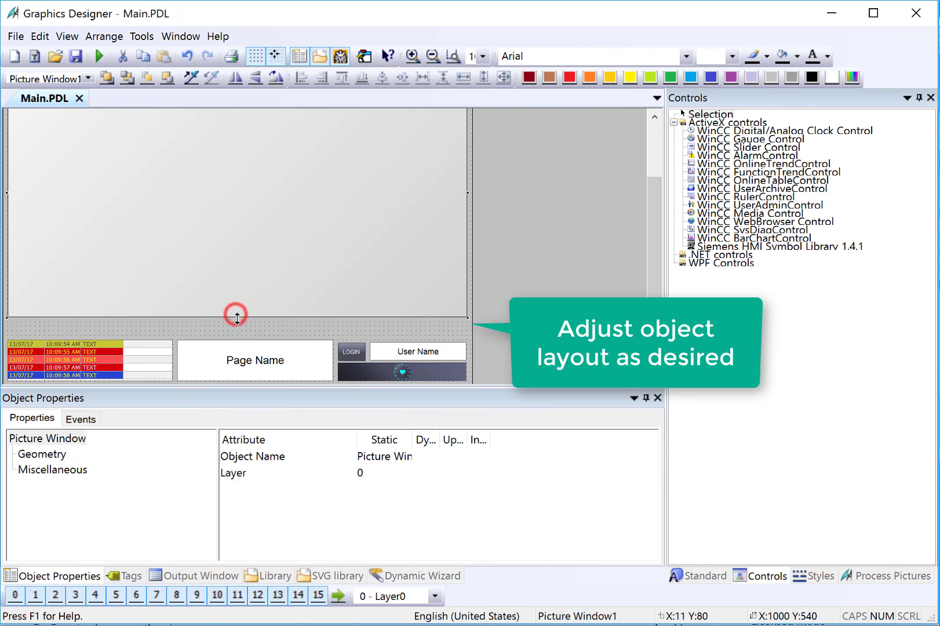
pyautogui.moveTo(237, 318); pyautogui.dragTo(237, 335)
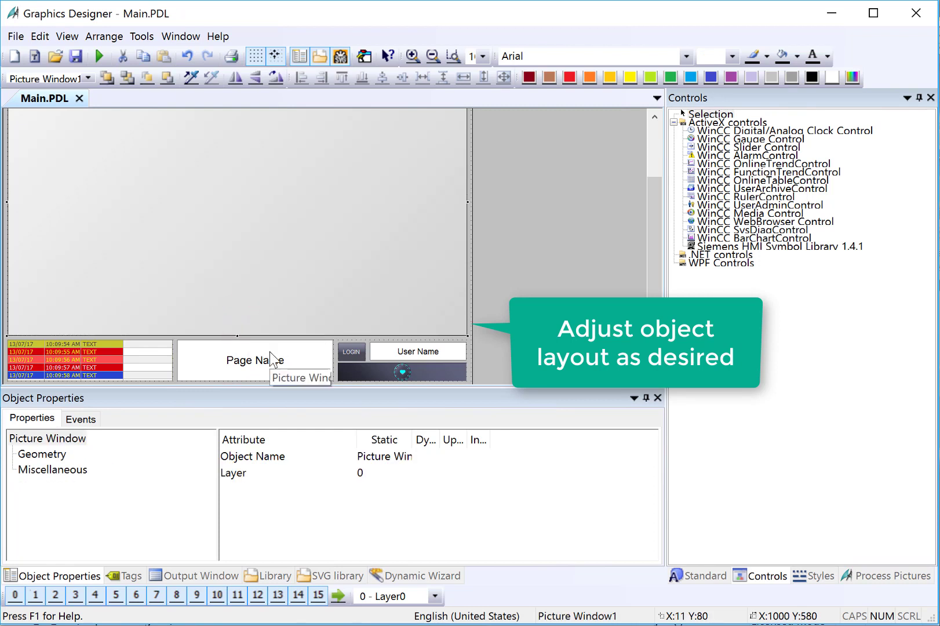
pyautogui.click(390, 373)
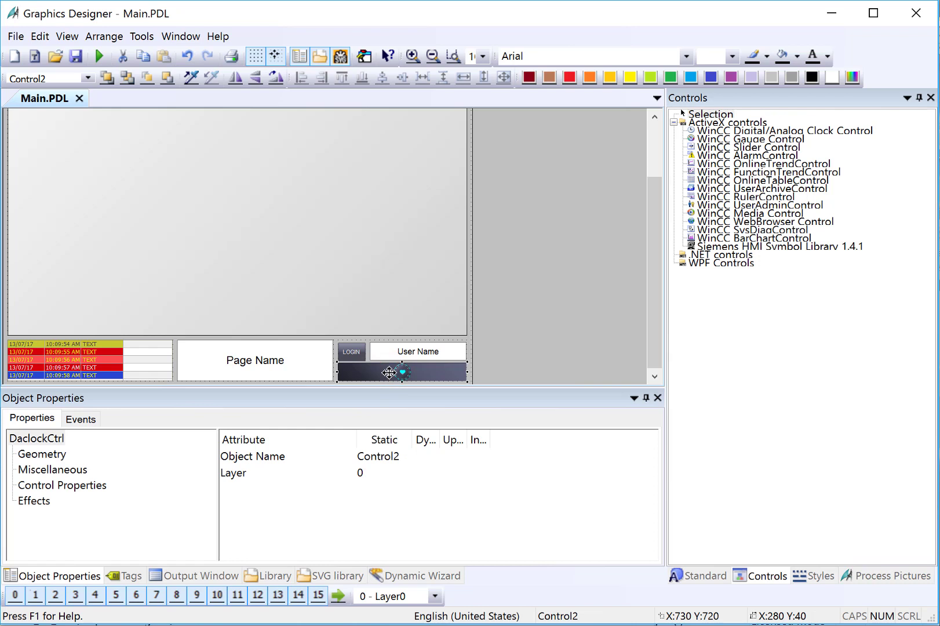
# Set the clock to a digital display with a transparent background and 20-point font
pyautogui.doubleClick(389, 372)
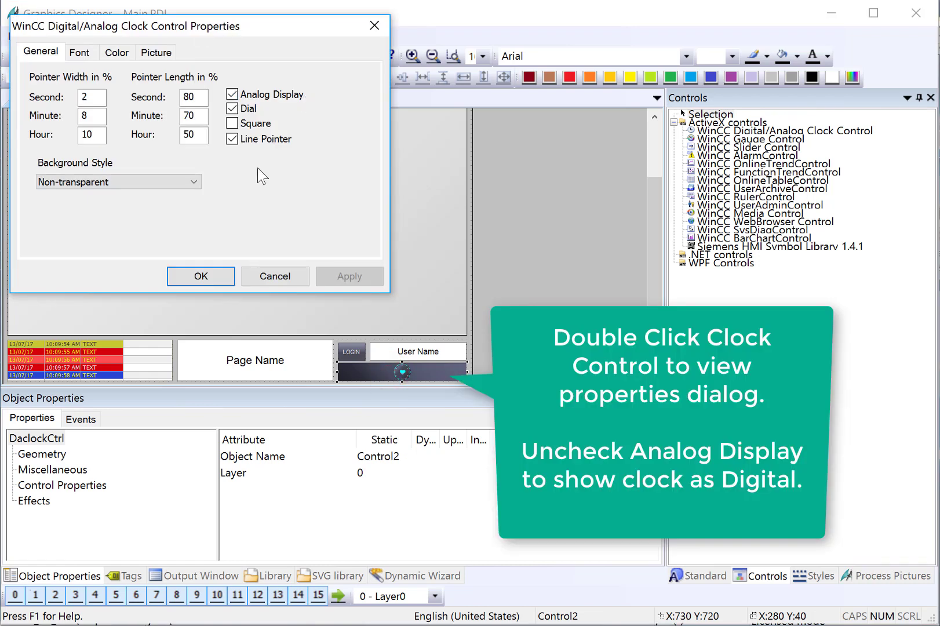
pyautogui.click(232, 95)
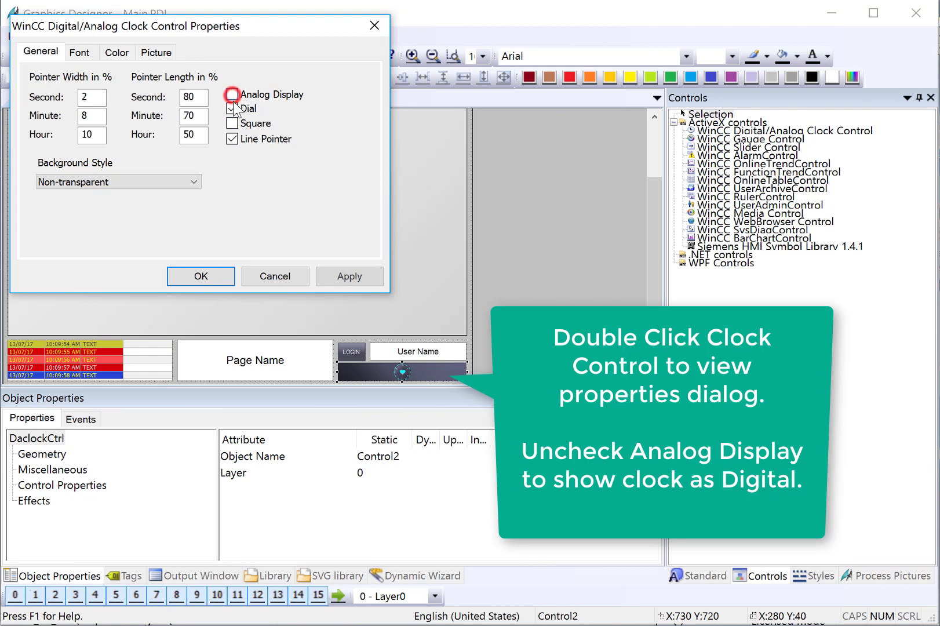
pyautogui.click(343, 279)
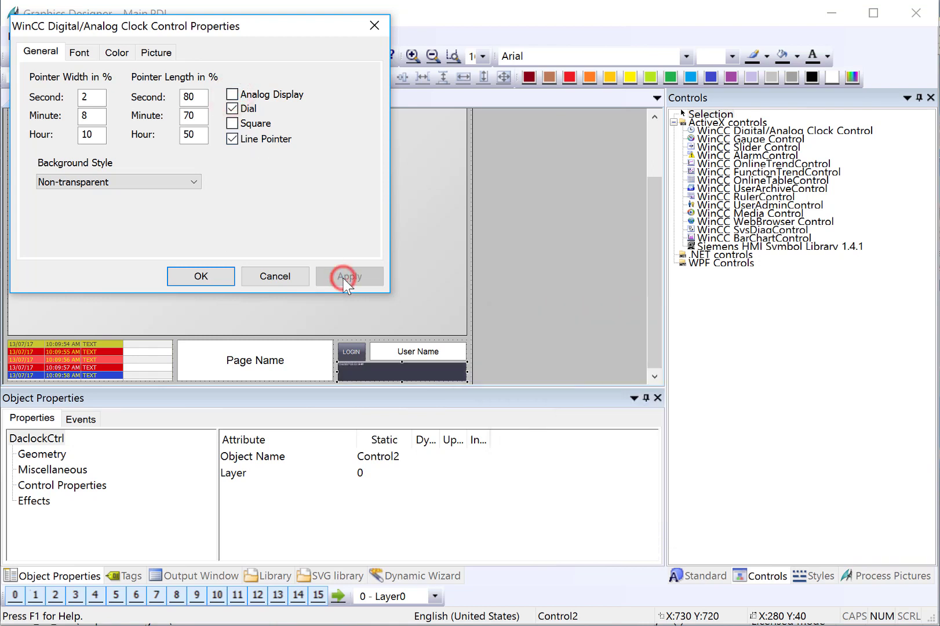
pyautogui.click(115, 182)
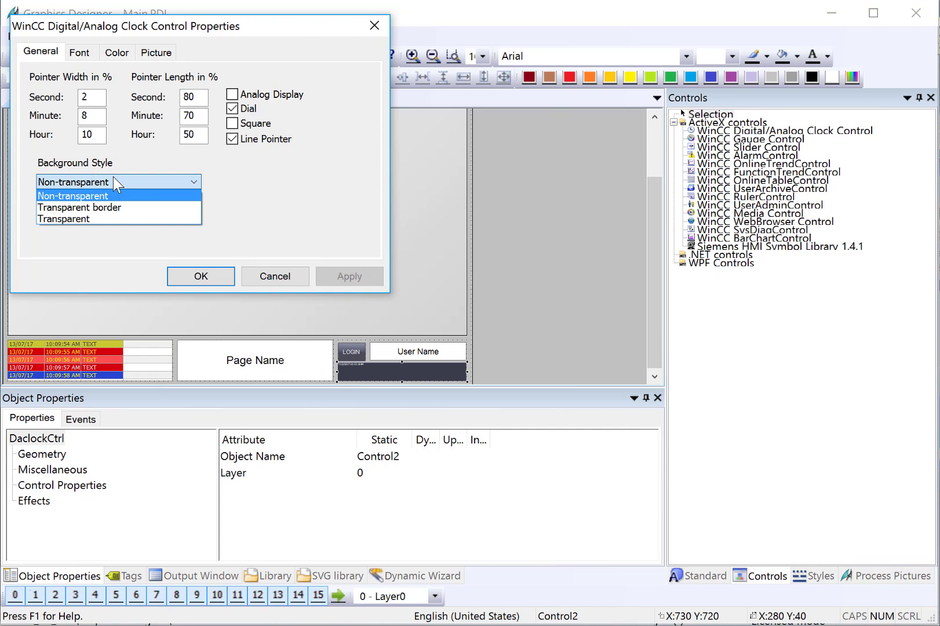
pyautogui.click(99, 218)
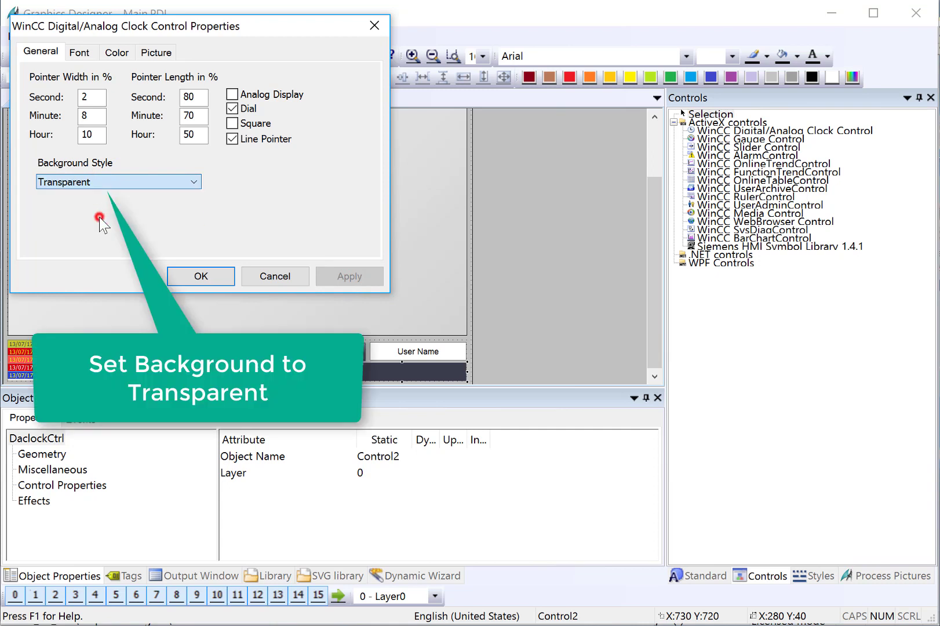
pyautogui.click(356, 276)
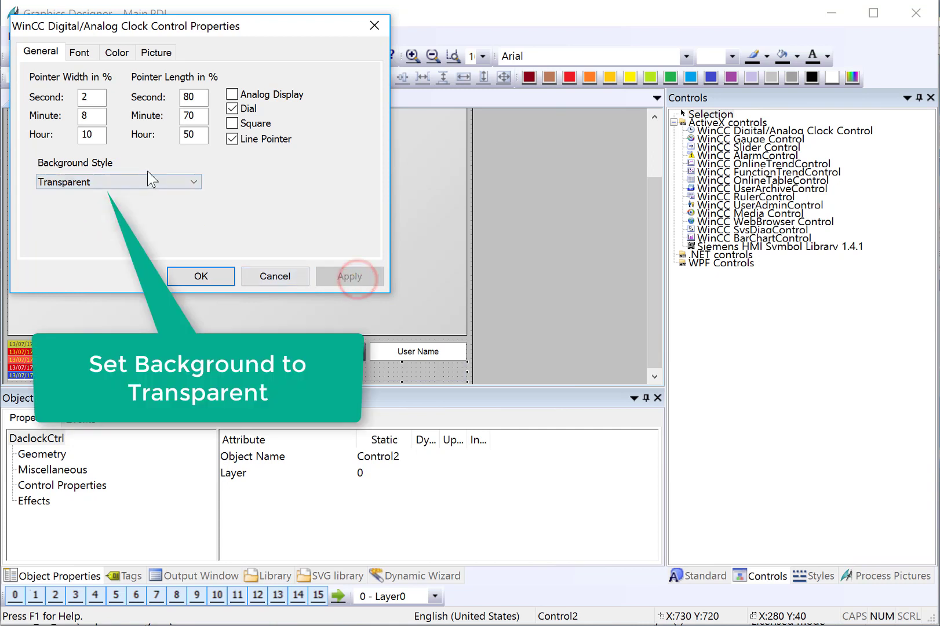
pyautogui.click(79, 51)
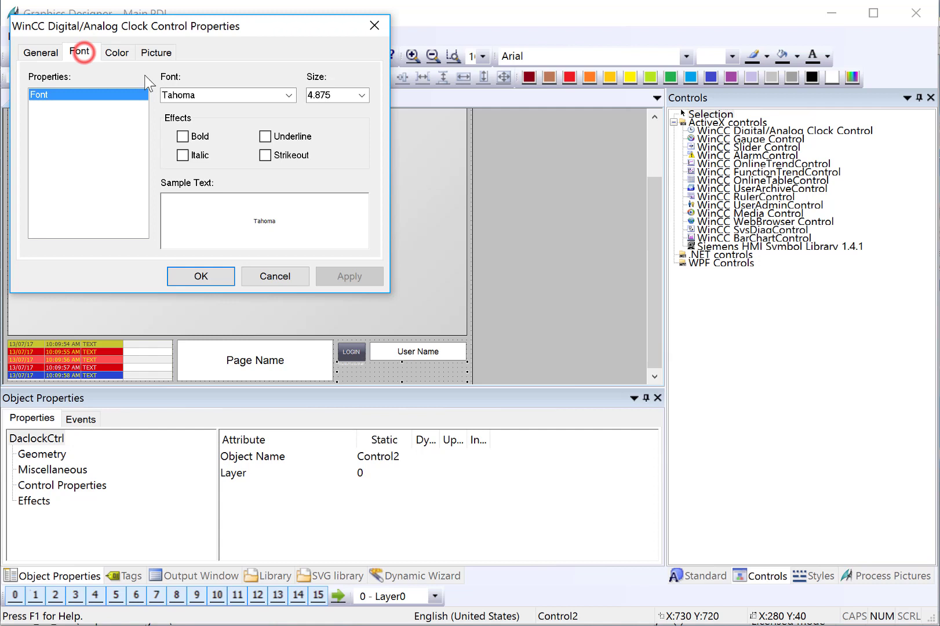
pyautogui.click(361, 96)
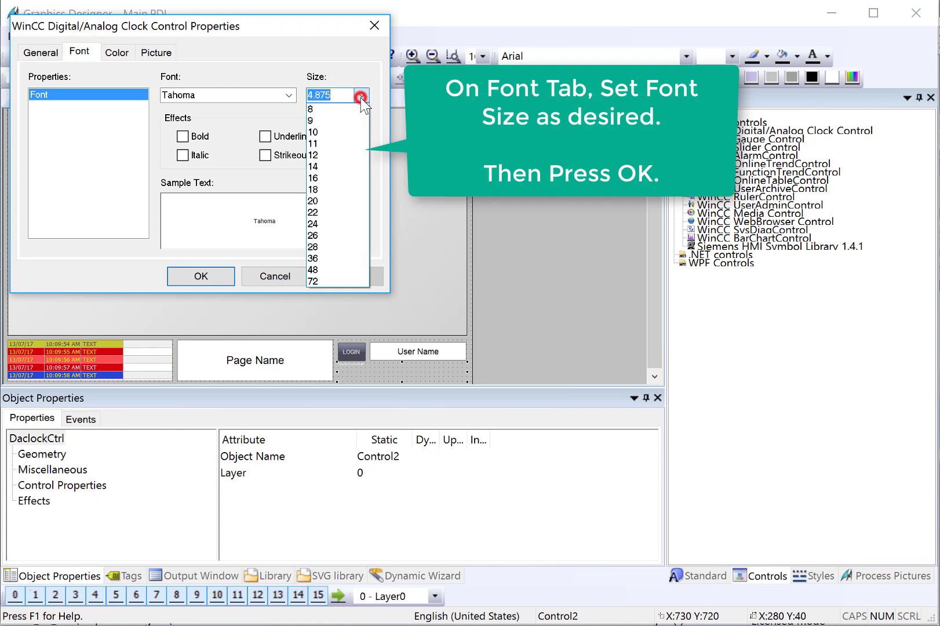
pyautogui.click(324, 203)
pyautogui.click(340, 277)
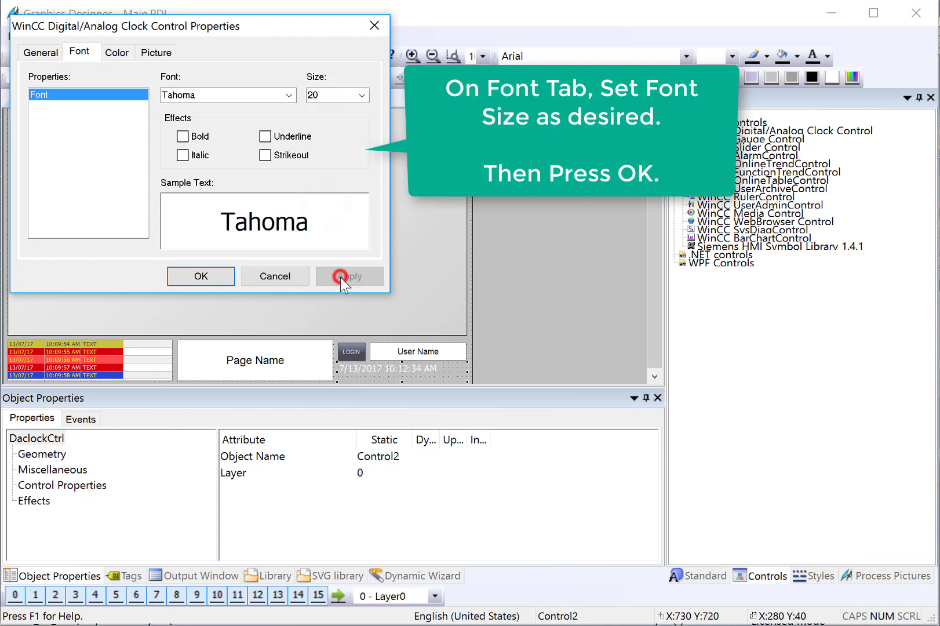
pyautogui.click(219, 276)
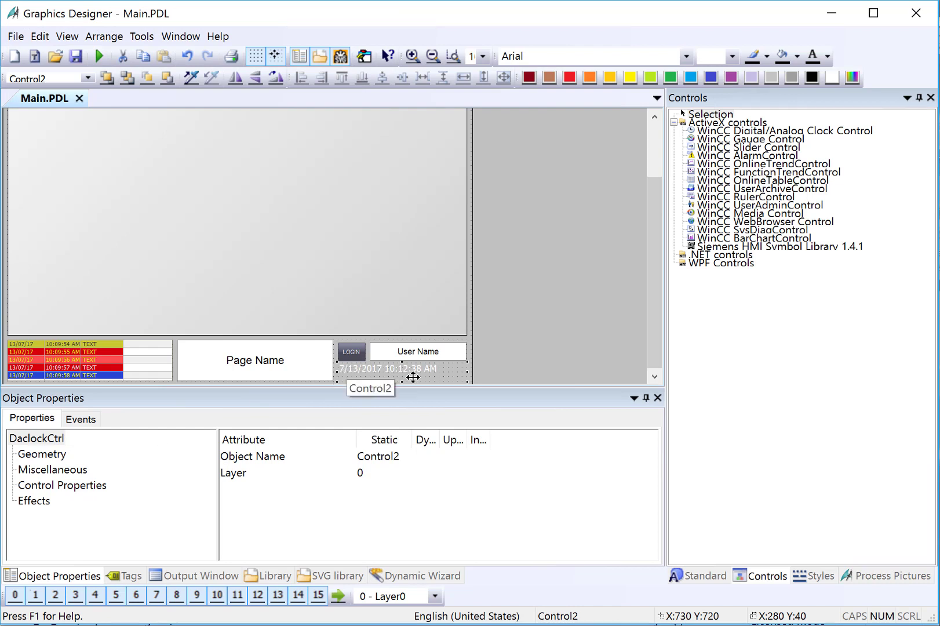
# Change the clock's Global Color Scheme effect from Yes to No
pyautogui.click(42, 487)
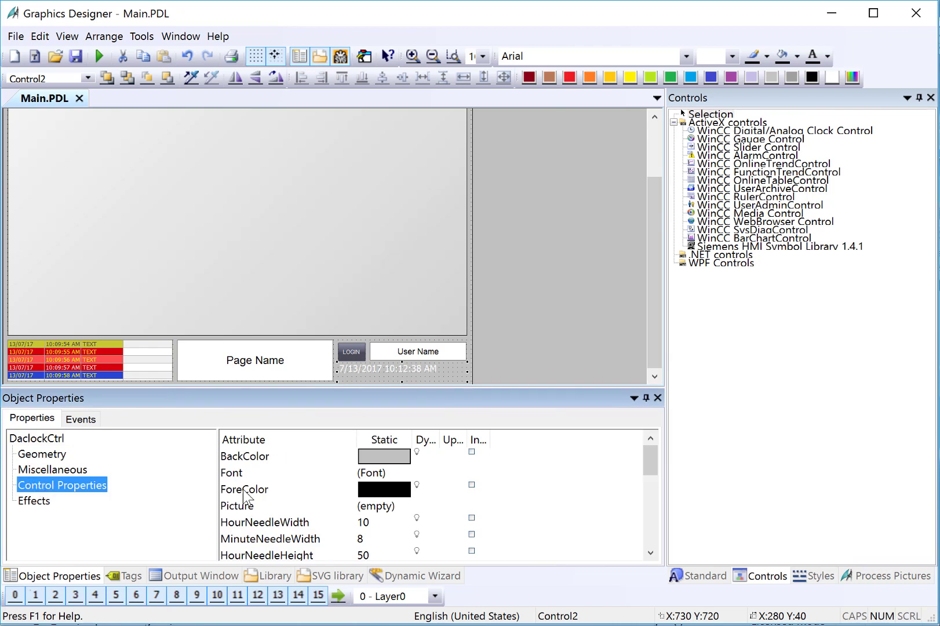
pyautogui.click(32, 502)
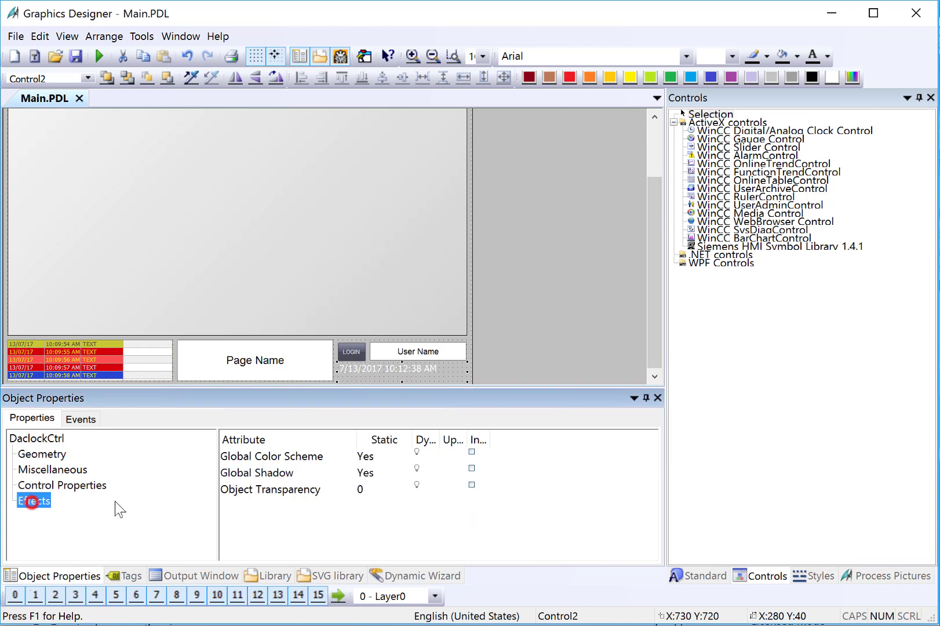
pyautogui.doubleClick(246, 461)
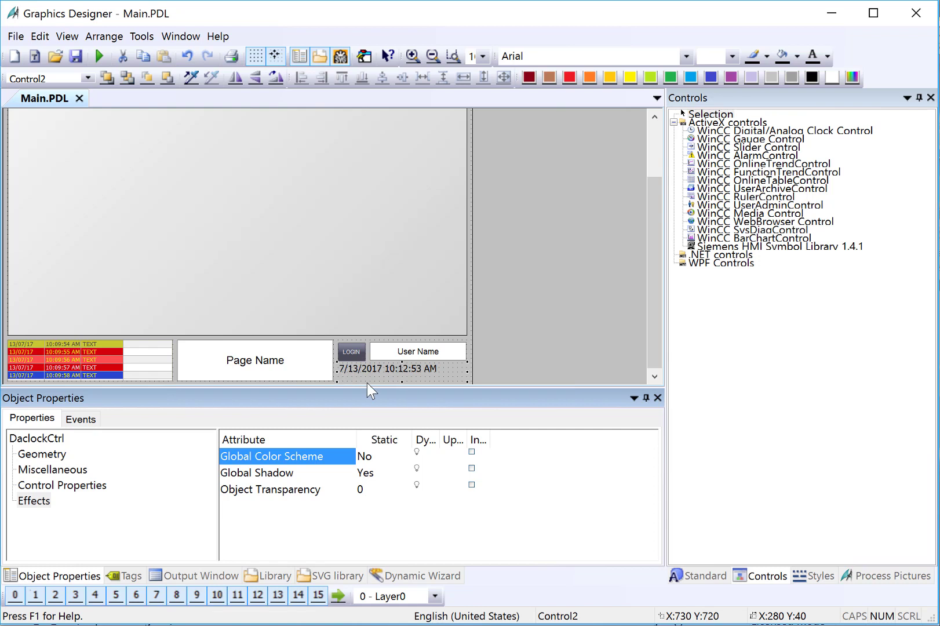
# Narrow the clock to width 260 and enlarge the editing area to show the whole picture
pyautogui.moveTo(388, 386)
pyautogui.mouseDown()
pyautogui.moveTo(389, 408)
pyautogui.moveTo(401, 389)
pyautogui.mouseUp()
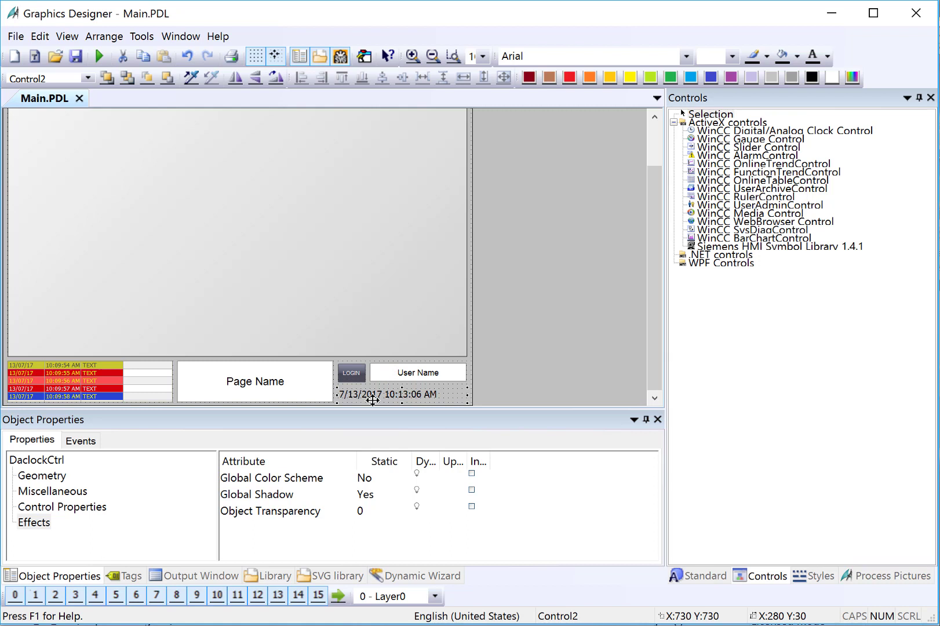
pyautogui.moveTo(336, 395); pyautogui.dragTo(347, 394)
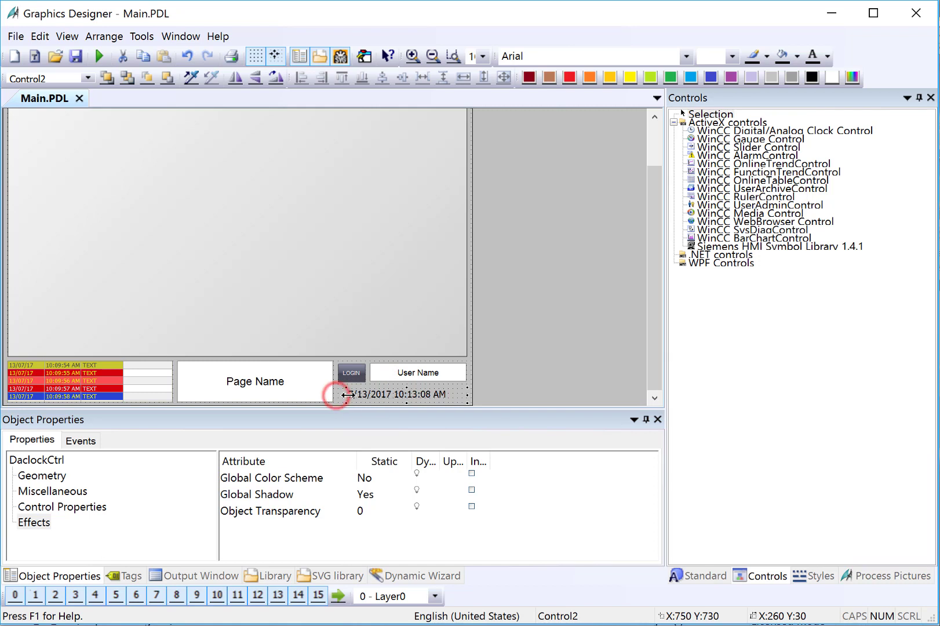
pyautogui.click(375, 293)
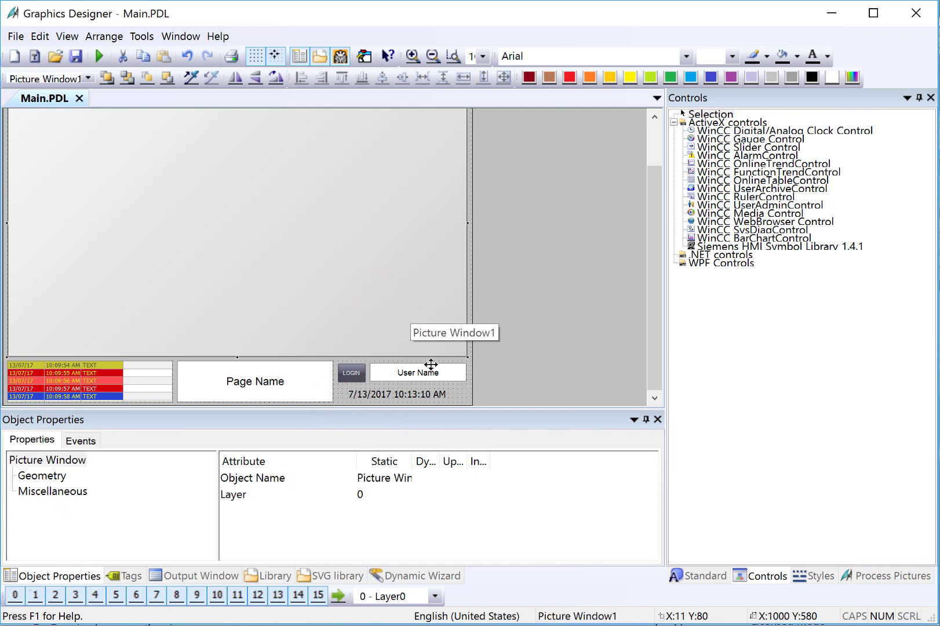
pyautogui.moveTo(404, 408); pyautogui.dragTo(401, 473)
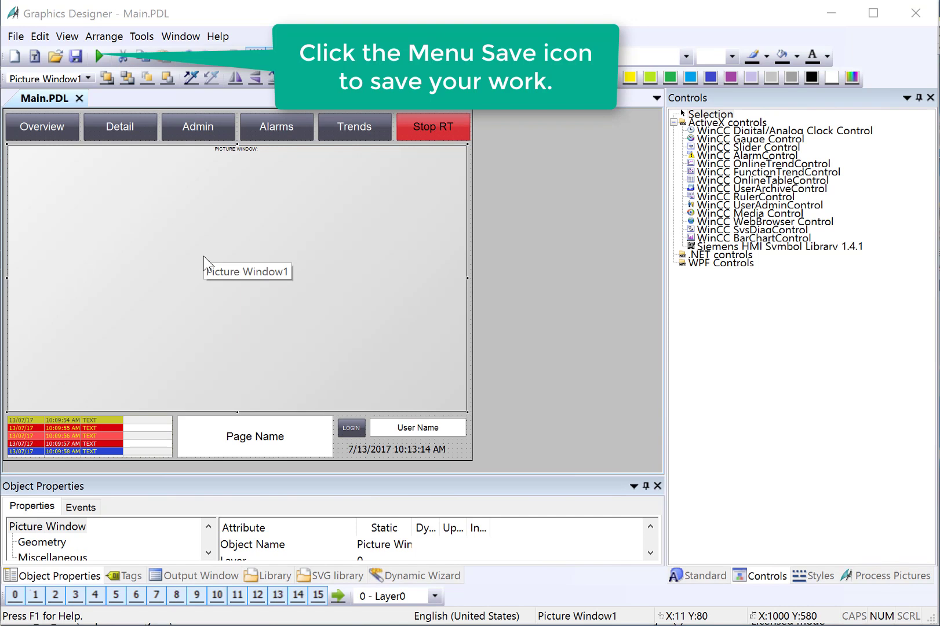
# Save Main.PDL from the toolbar
pyautogui.click(76, 56)
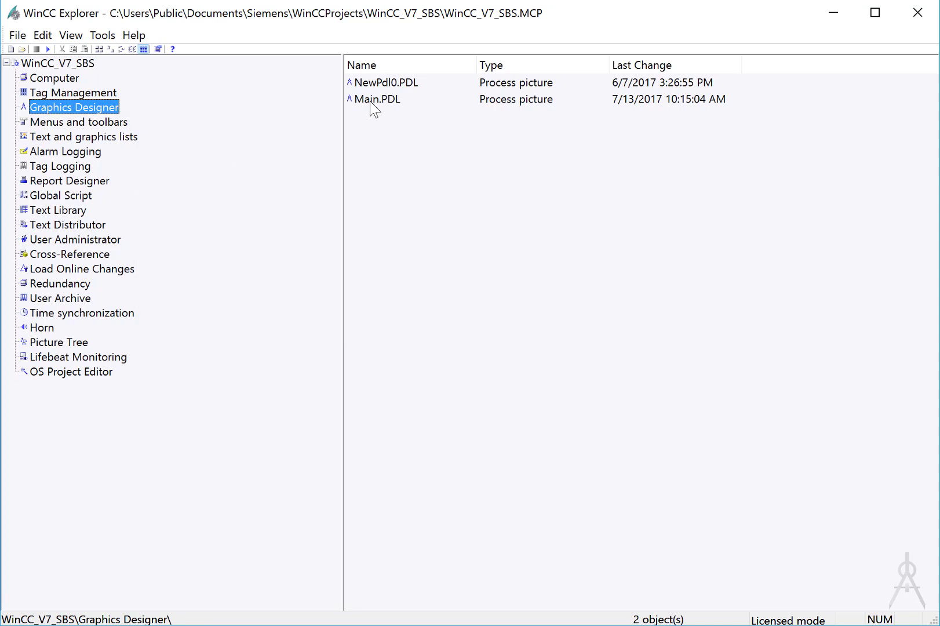
# Define Main.PDL as the start picture and widen the Type column to confirm it
pyautogui.click(371, 102)
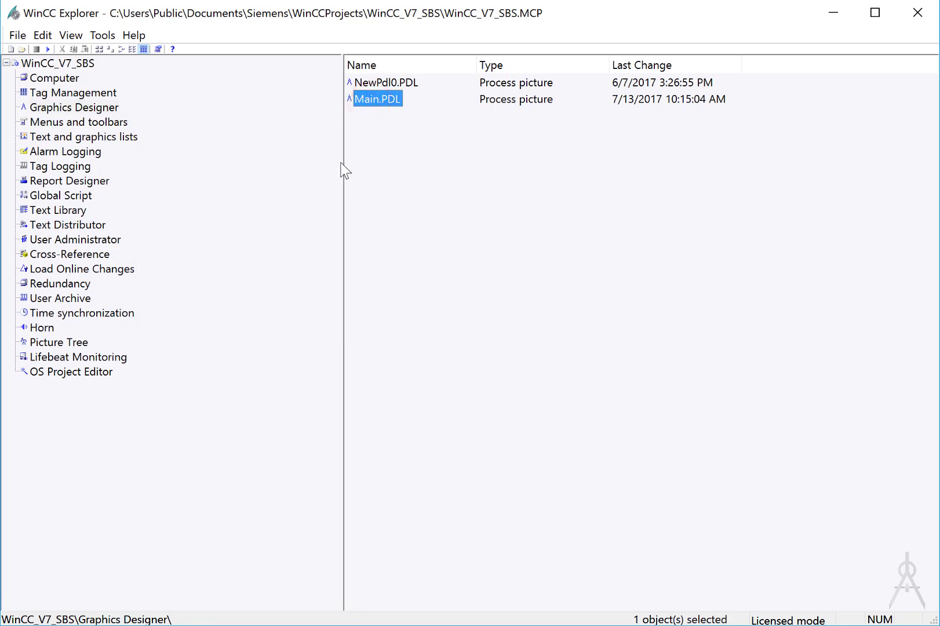
pyautogui.click(380, 99)
pyautogui.rightClick(380, 99)
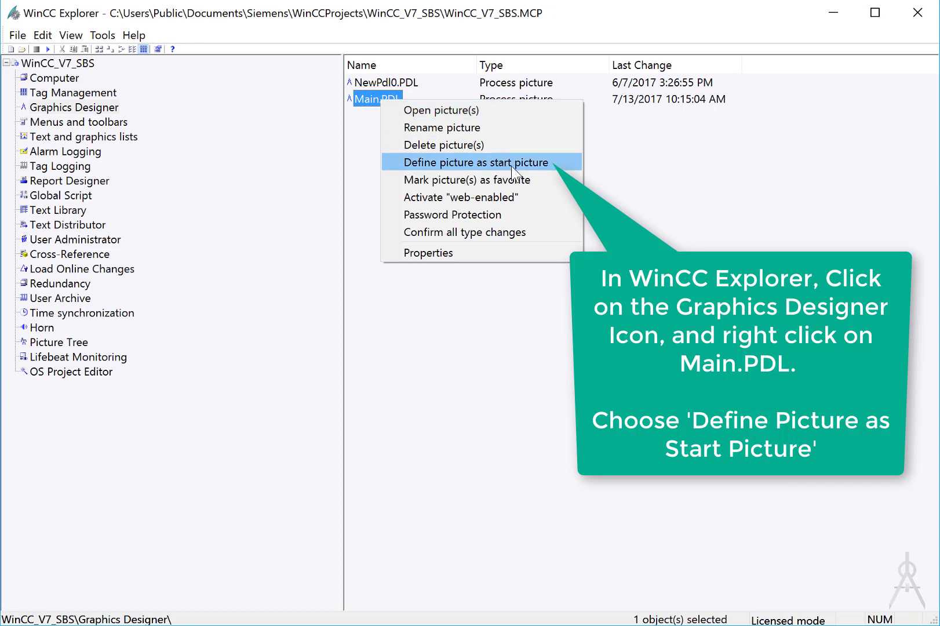
pyautogui.click(511, 166)
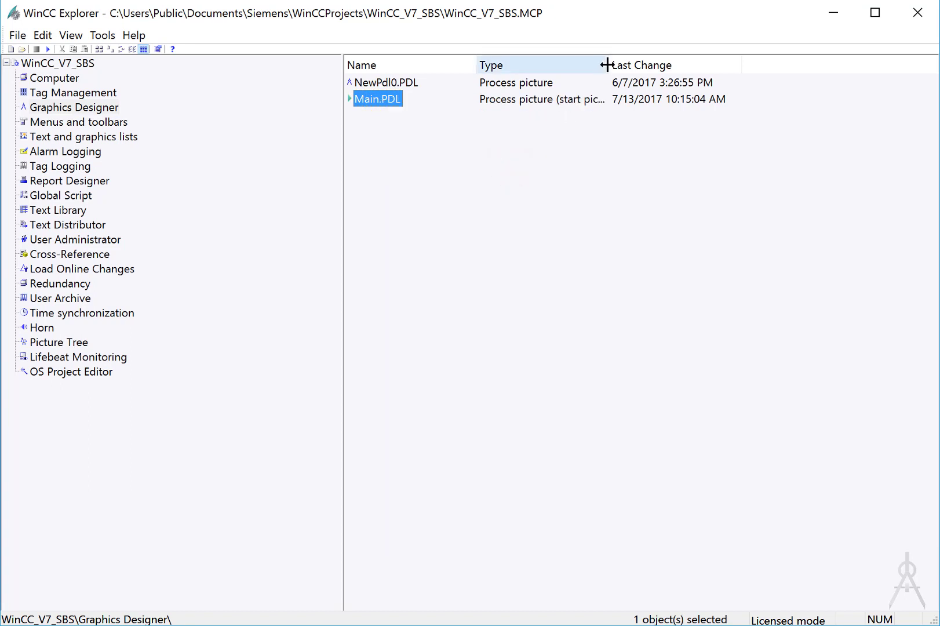
pyautogui.moveTo(606, 65); pyautogui.dragTo(699, 65)
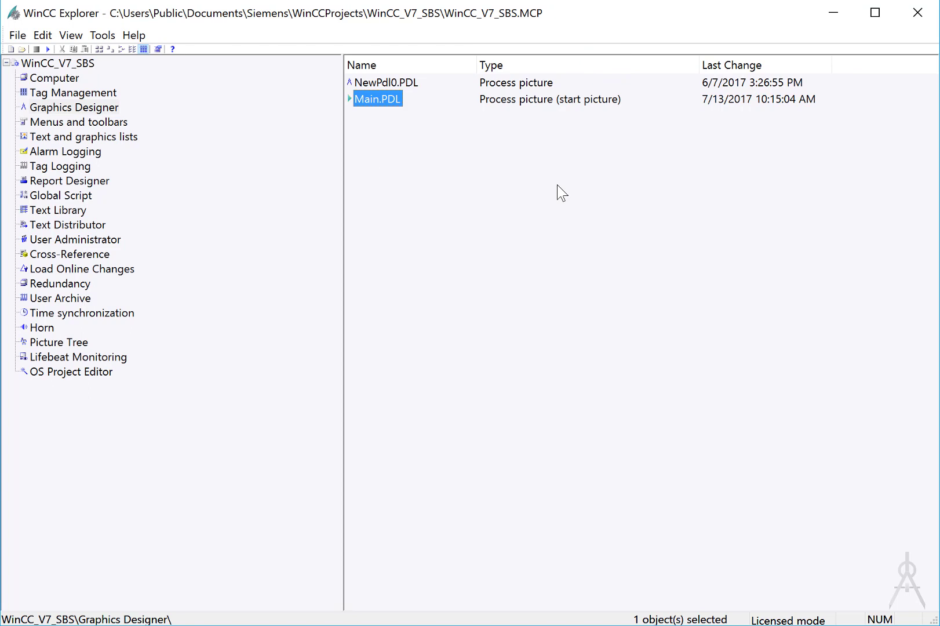